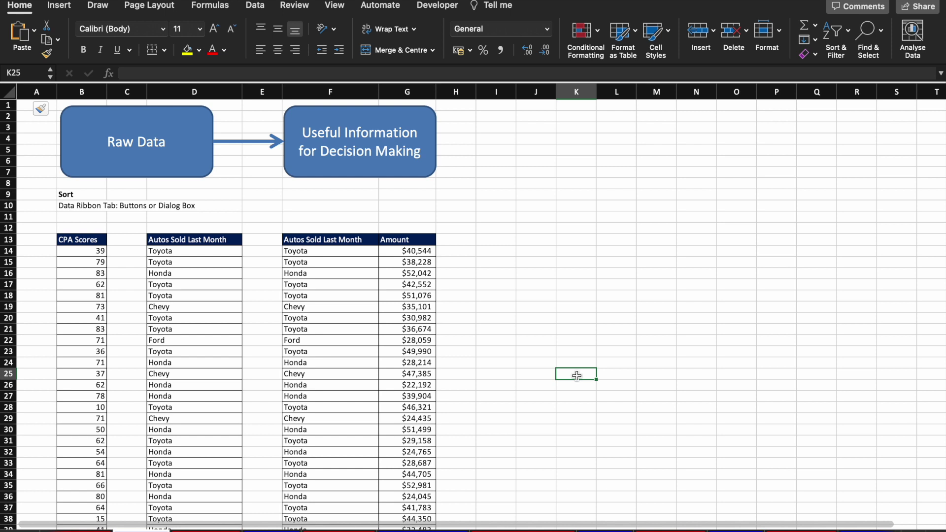
click(257, 6)
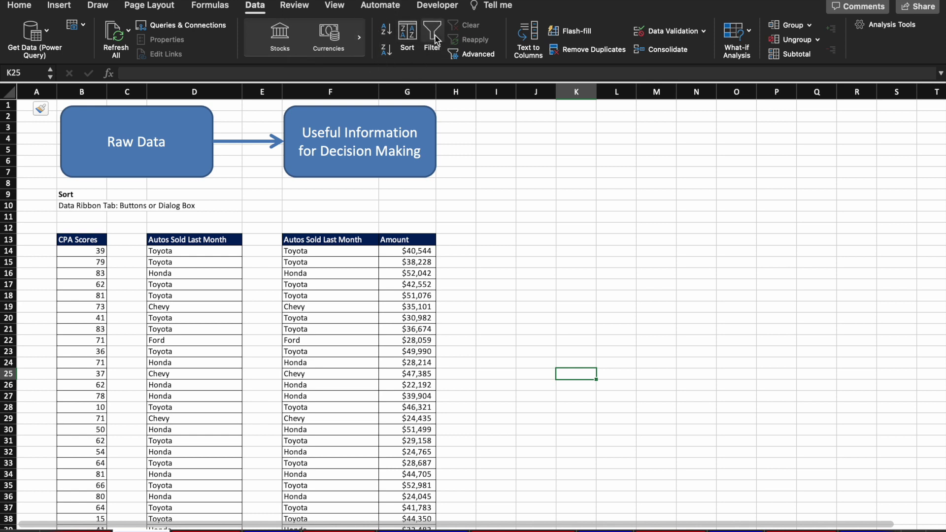
click(71, 12)
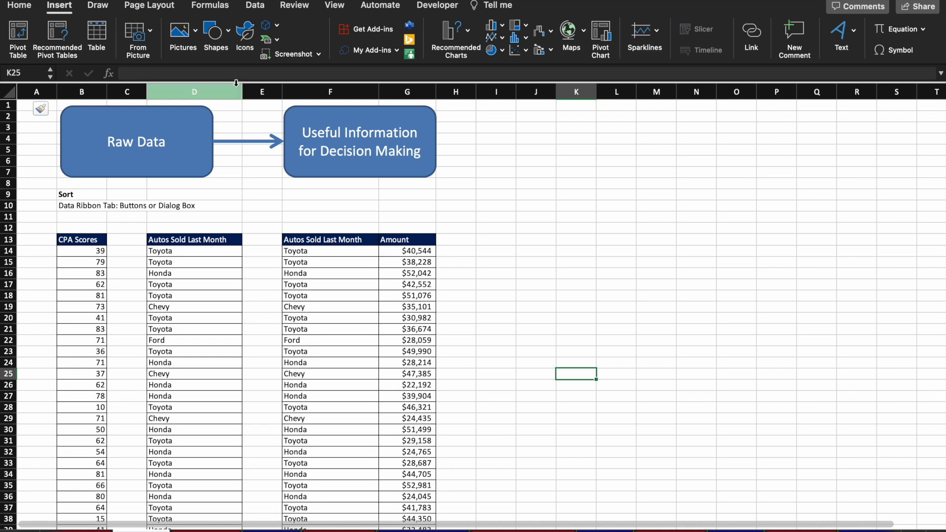
click(66, 249)
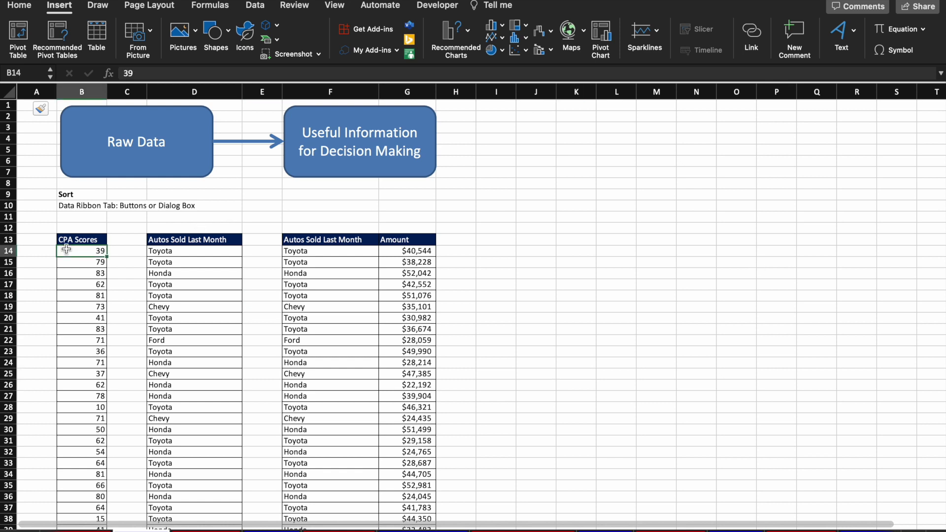
click(183, 254)
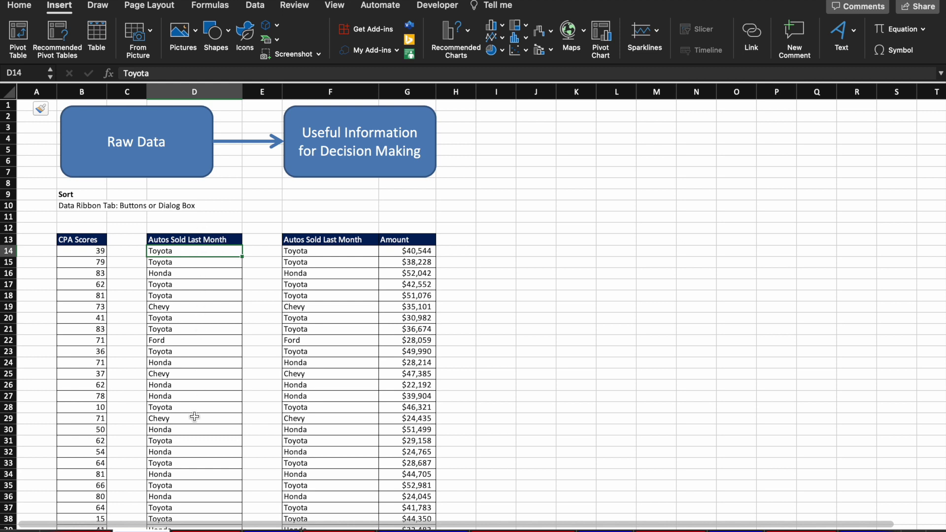
Sort the CPA Scores column from smallest to largest, and re-sort it from largest to smallest.
click(96, 255)
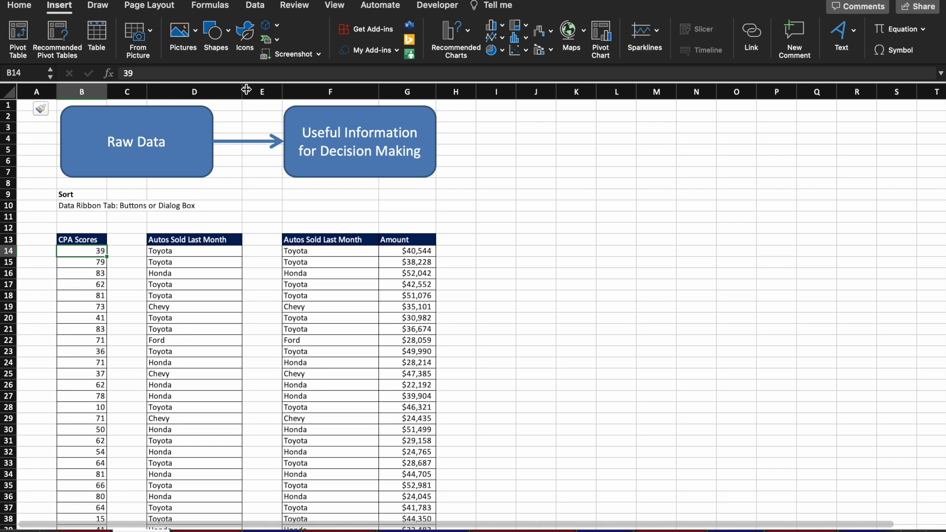
click(262, 8)
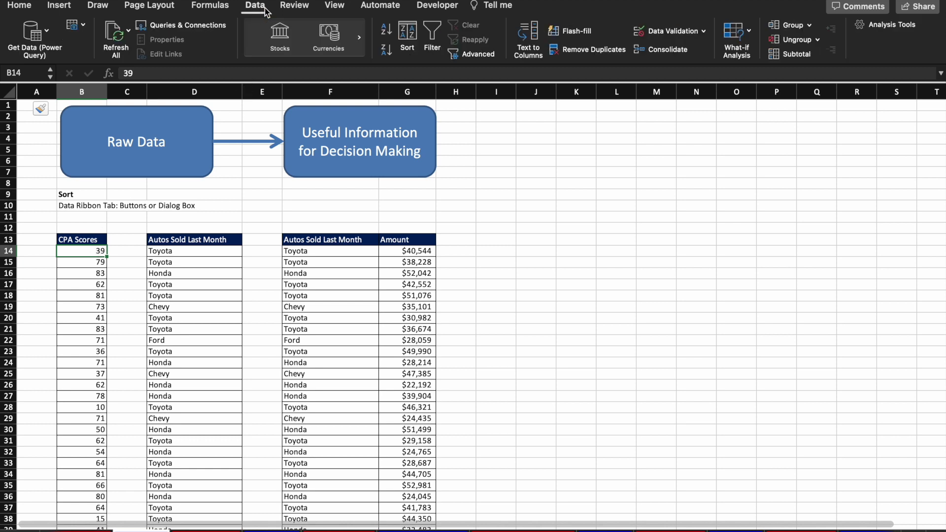
click(393, 33)
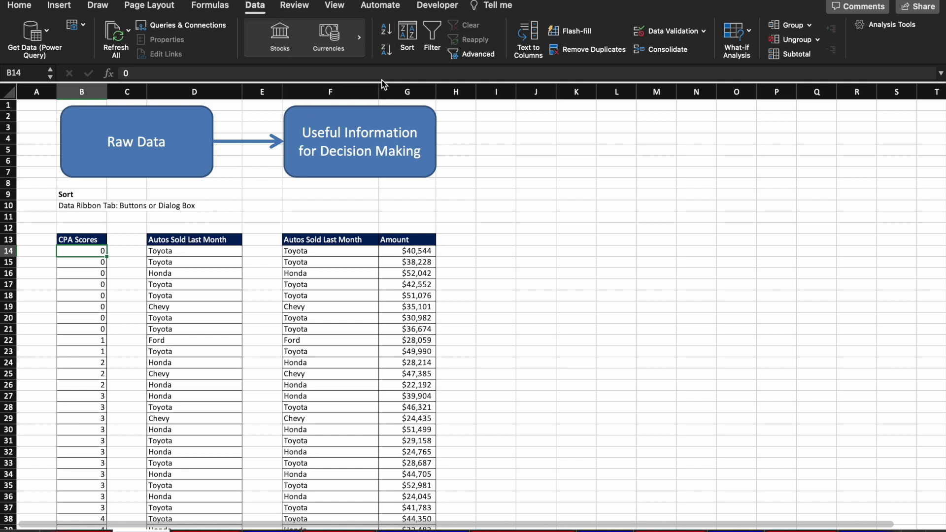
click(390, 52)
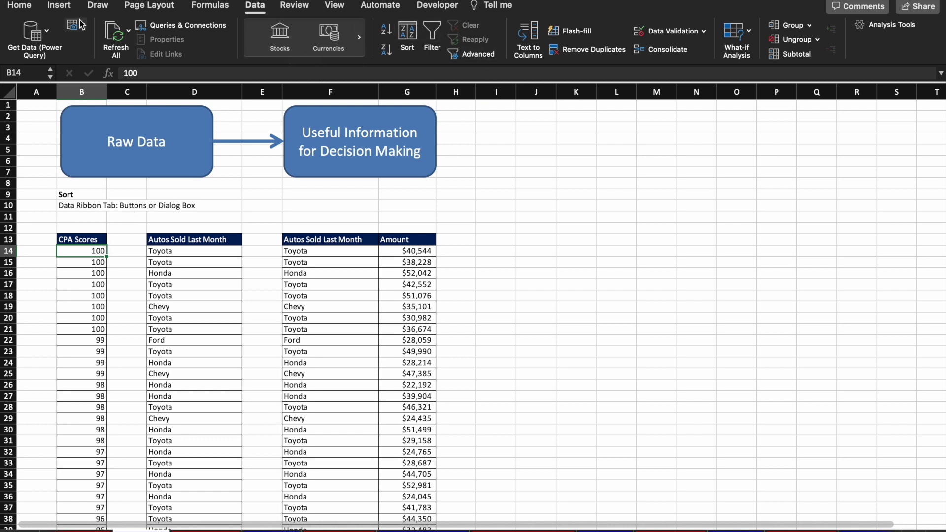
click(21, 9)
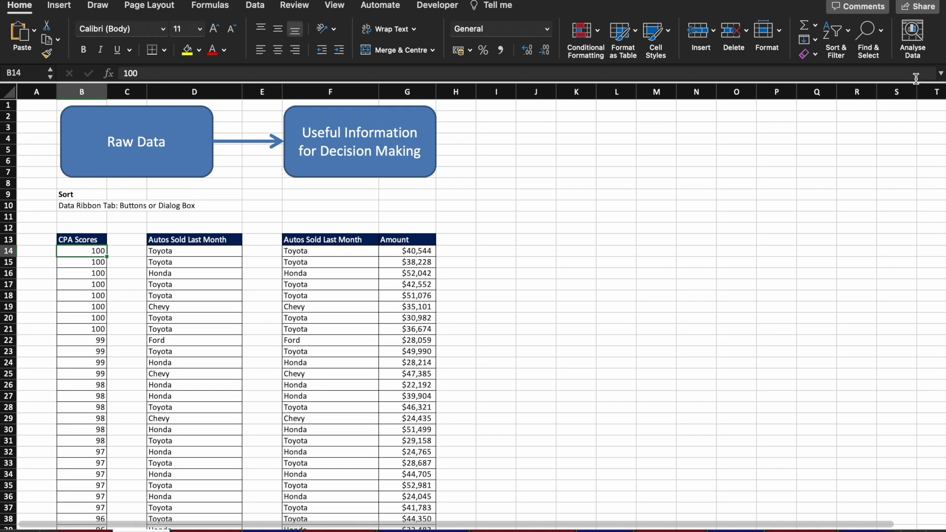
click(844, 38)
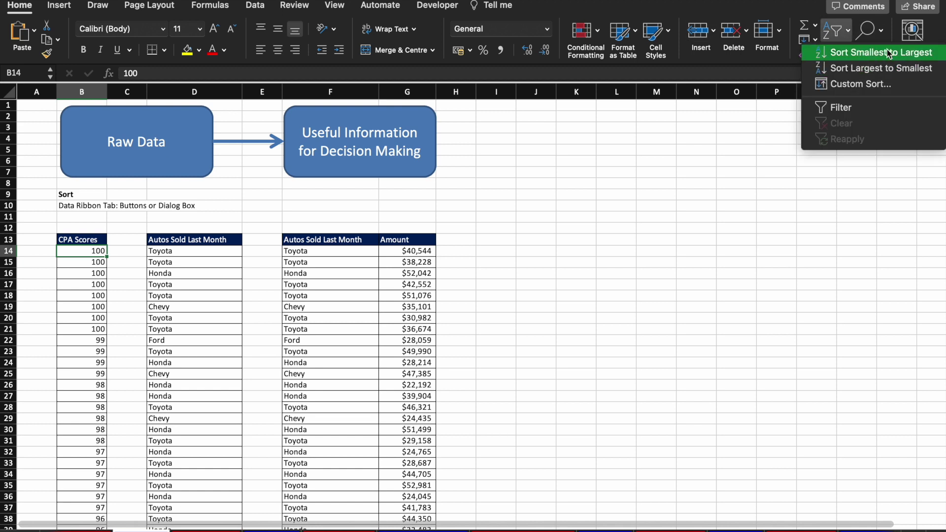
click(614, 211)
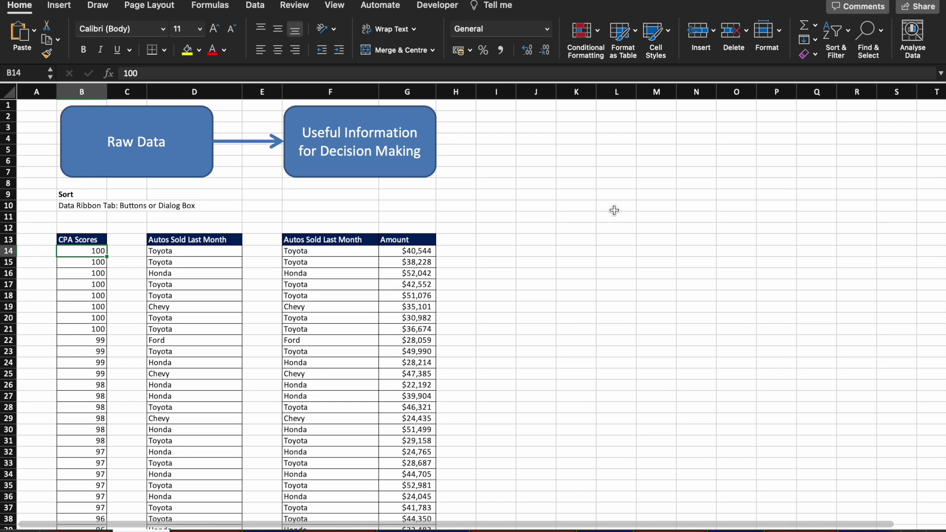
click(74, 241)
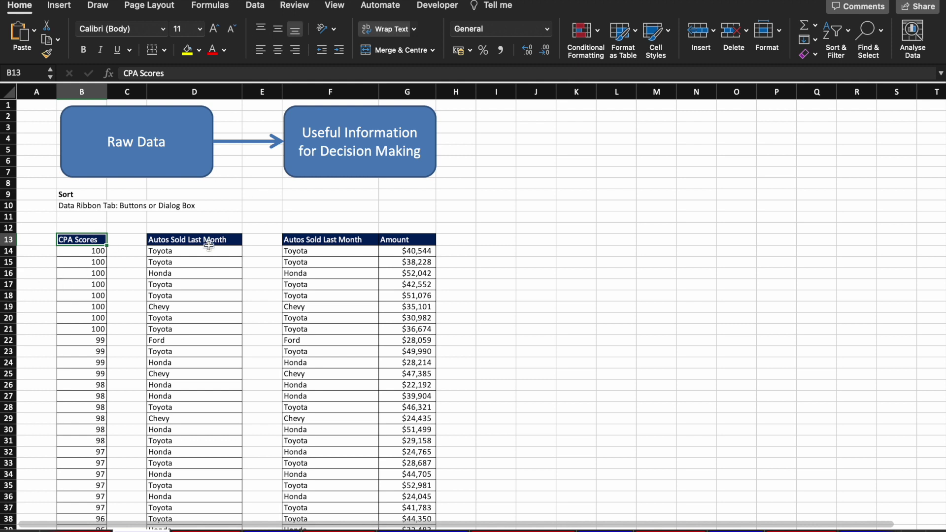
Sort the standalone Autos Sold Last Month column in D from A to Z, and re-sort it from Z to A.
click(178, 255)
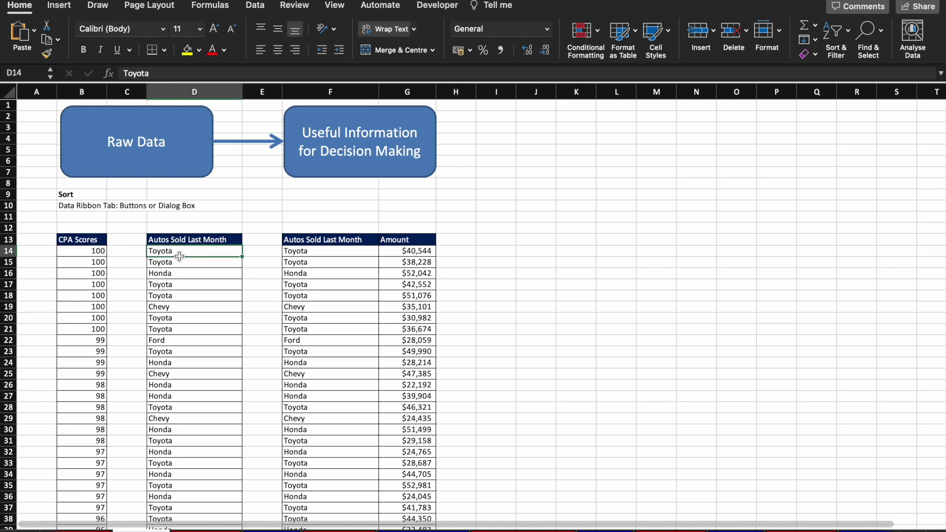
click(255, 6)
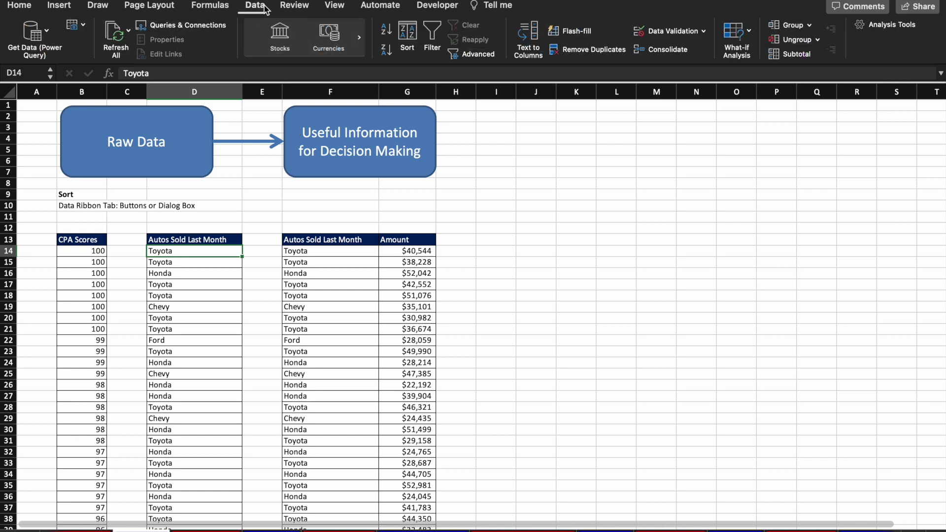
click(386, 31)
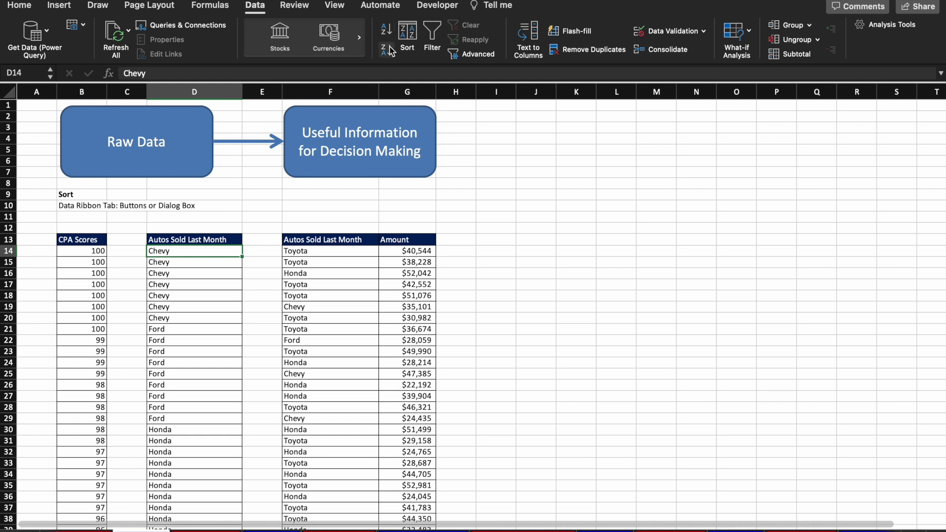
click(387, 49)
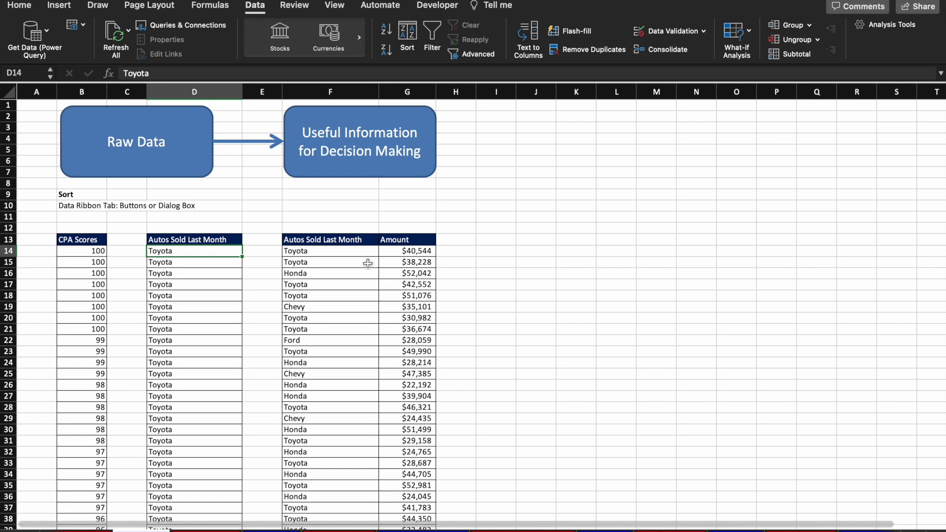
Sort the two-column autos and amounts table by Autos Sold Last Month from A to Z.
click(325, 264)
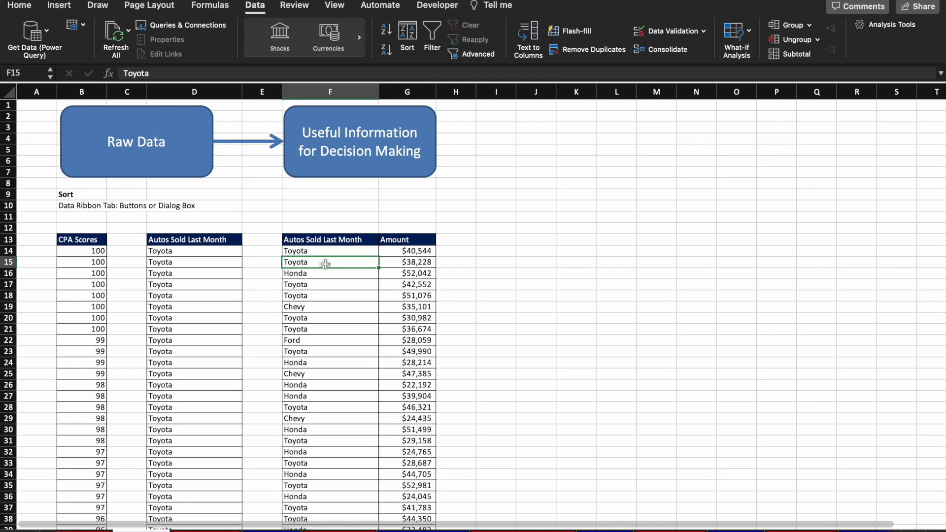
click(385, 31)
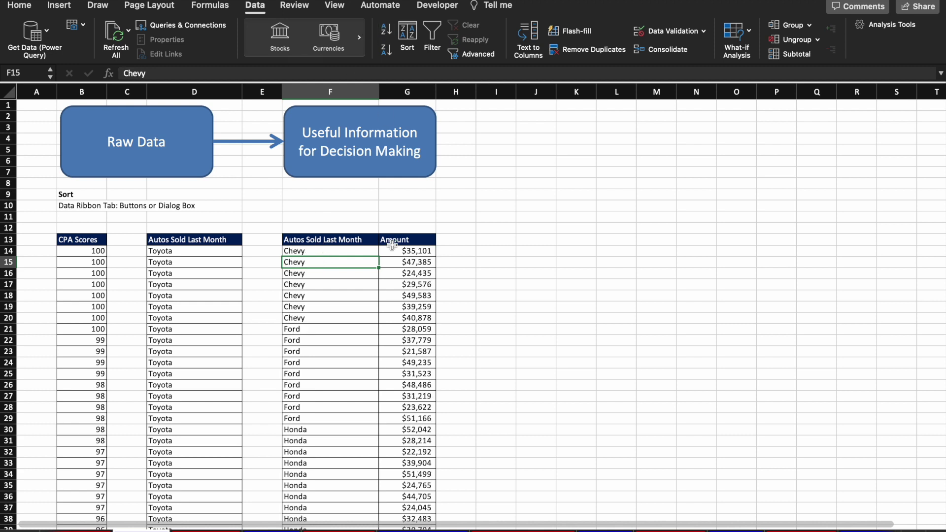
Select the Chevy entries in F14:F20 to review that group of the sorted table.
click(347, 252)
key(F2)
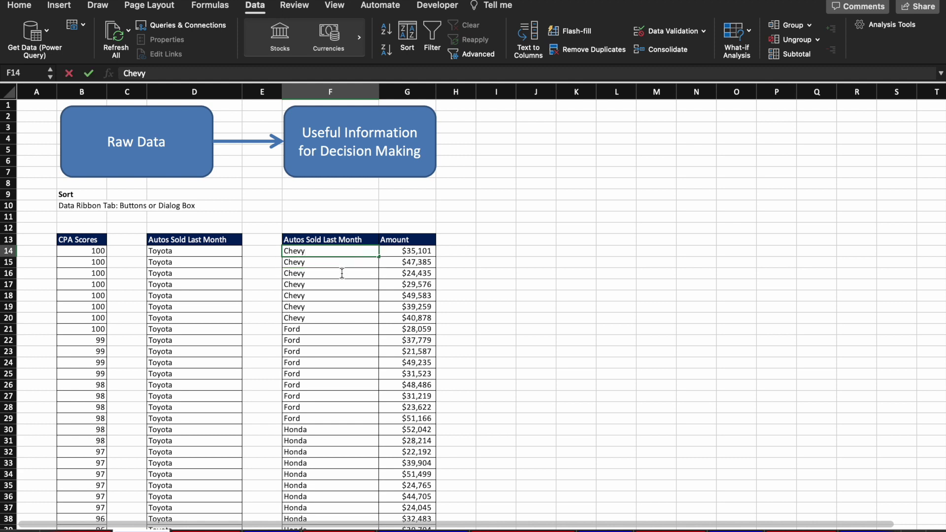
key(Return)
key(Return)
key(Return)
key(Return)
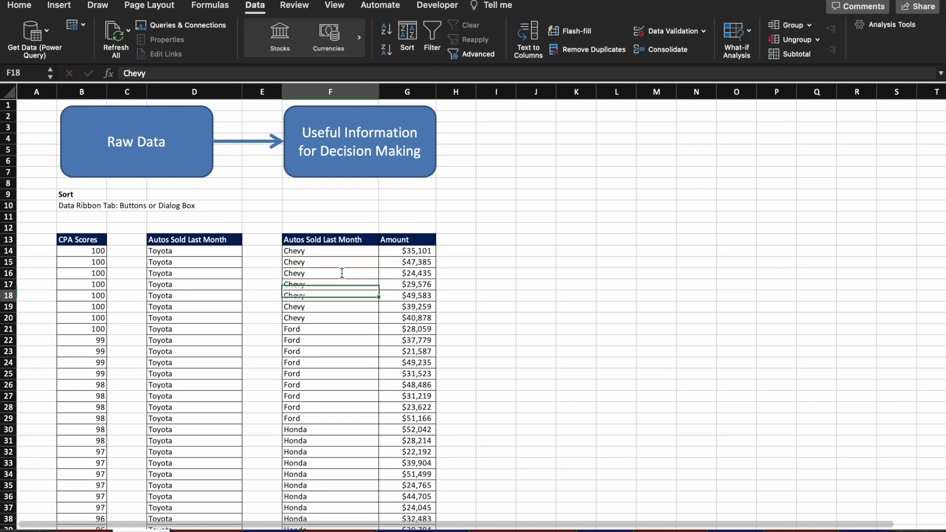
key(Up)
key(Up)
key(Up)
key(Up)
key(shift+Down)
key(shift+Down)
key(shift+Down)
key(shift+Down)
key(shift+Down)
key(shift+Down)
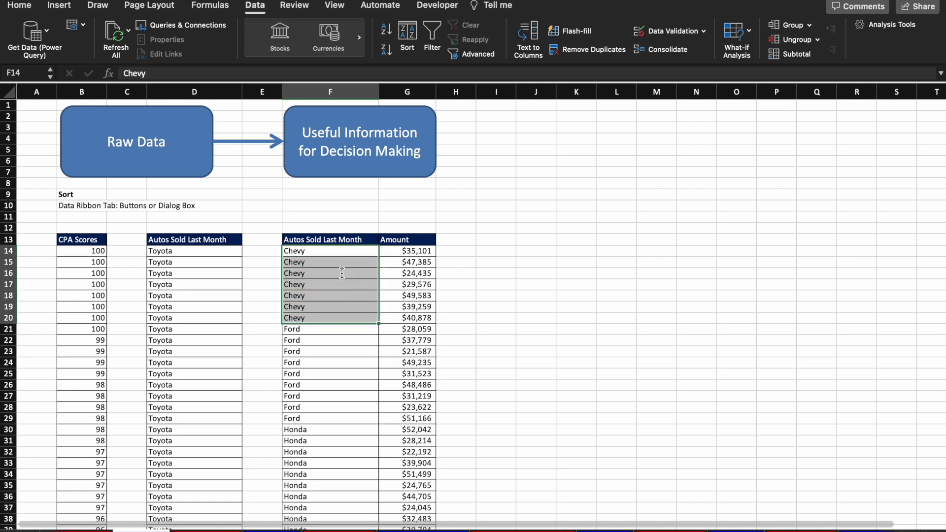
Select the amounts in G14:G20 to examine their order within the Chevy group.
key(Right)
key(shift+Down)
key(shift+Down)
key(shift+Down)
key(shift+Down)
key(shift+Down)
key(shift+Down)
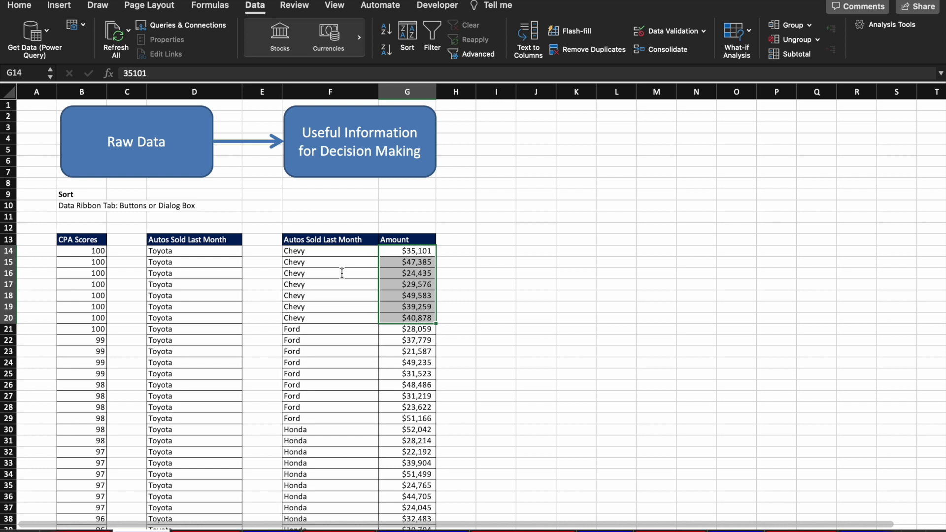
click(418, 273)
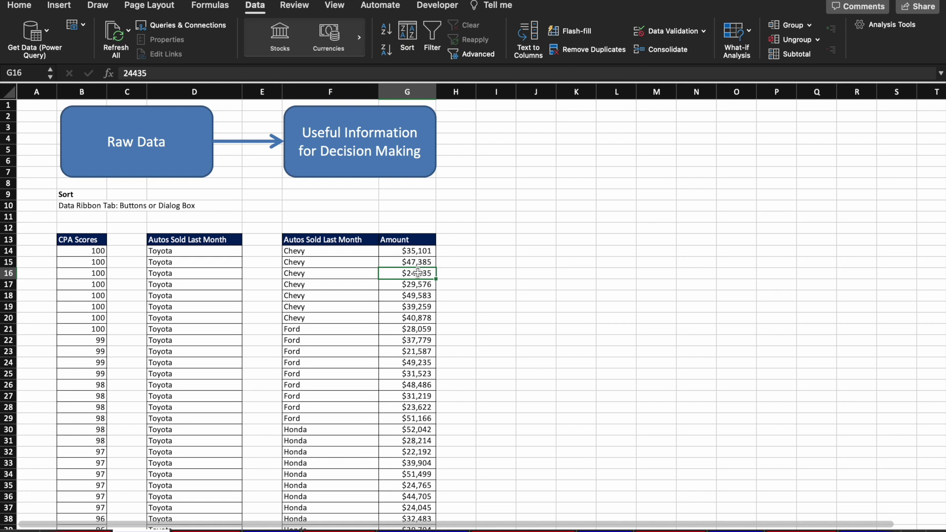
Note the first sort criterion beside the table, entering auto in J11 and asec in K11.
click(536, 220)
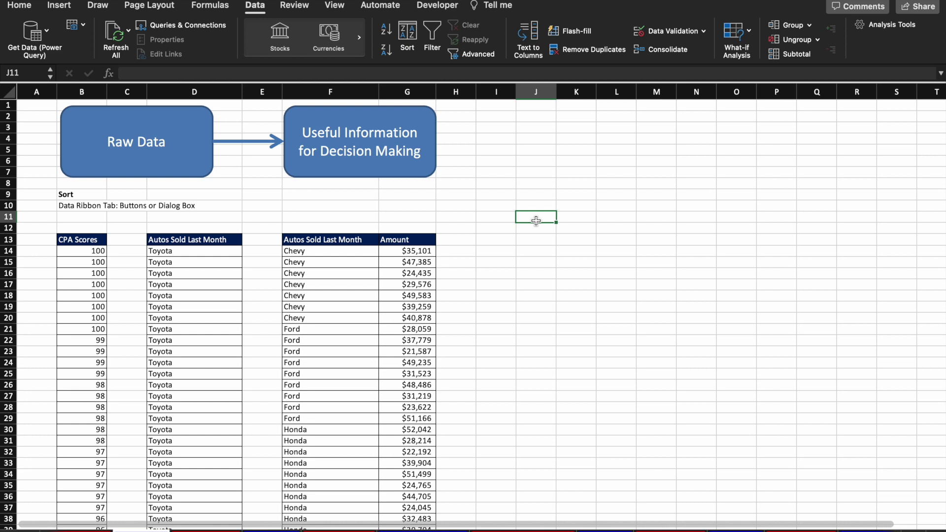
text(auto)
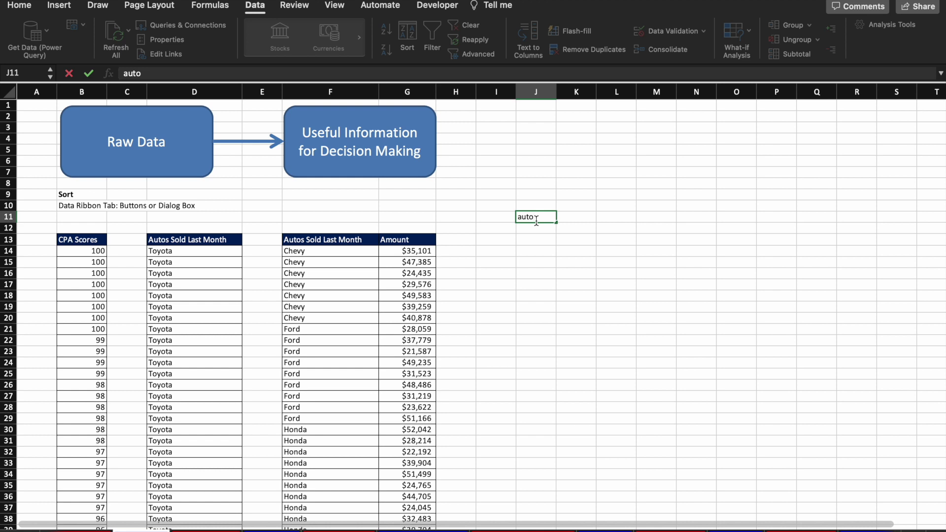
key(Return)
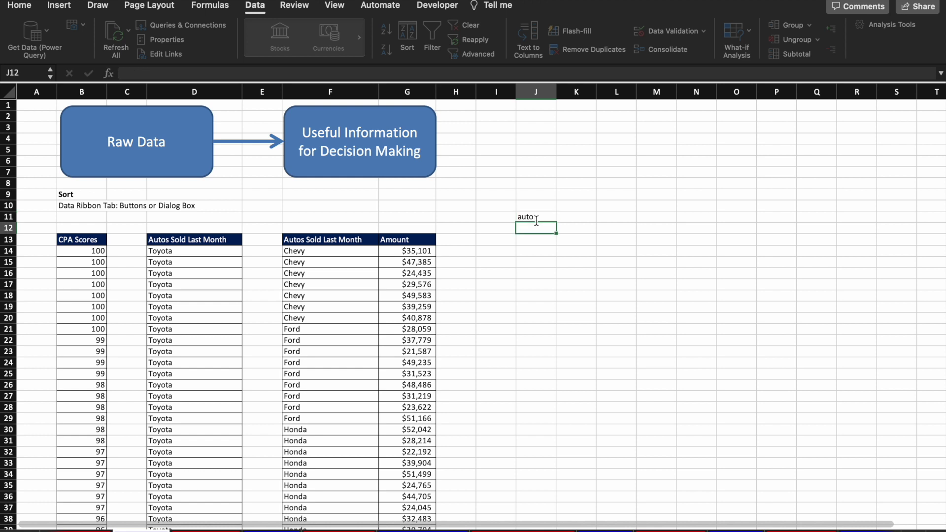
key(Up)
key(Right)
key(Left)
key(Down)
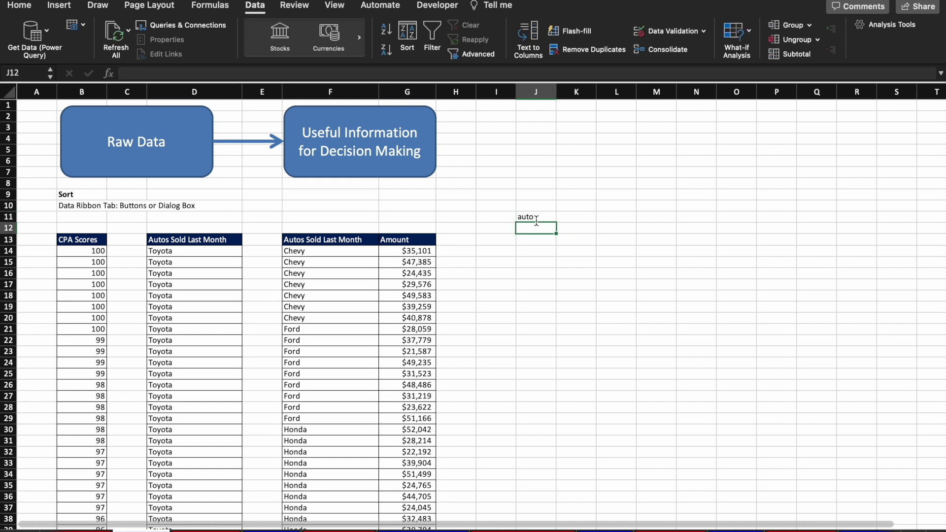
key(Up)
key(Right)
text(ase)
key(BackSpace)
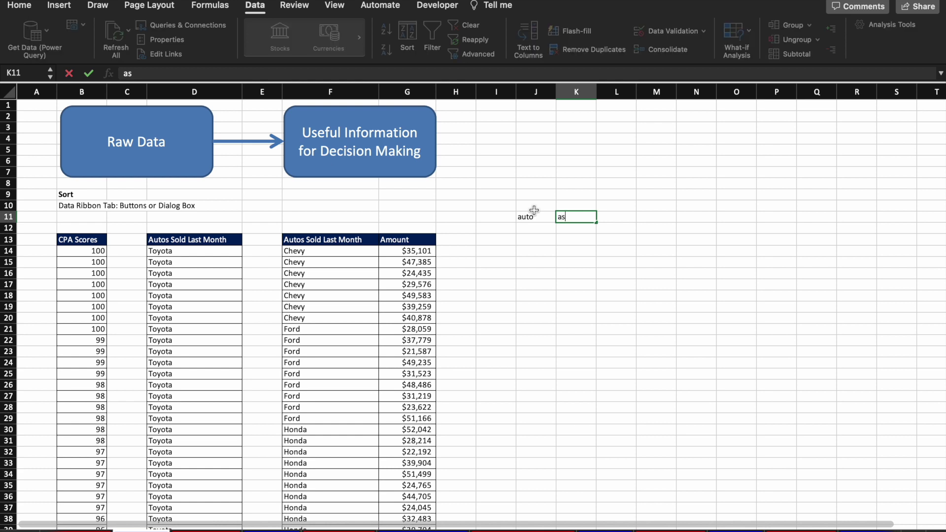
text(ec)
key(Return)
key(Left)
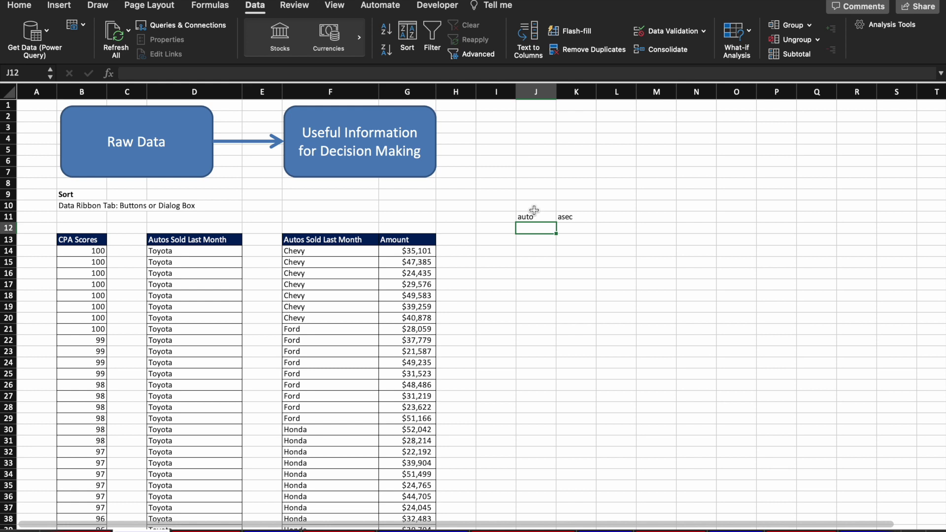
Note the second sort criterion below it, entering amount in J12 and desc in K12.
text(amount)
key(Return)
key(Up)
key(Right)
text(de)
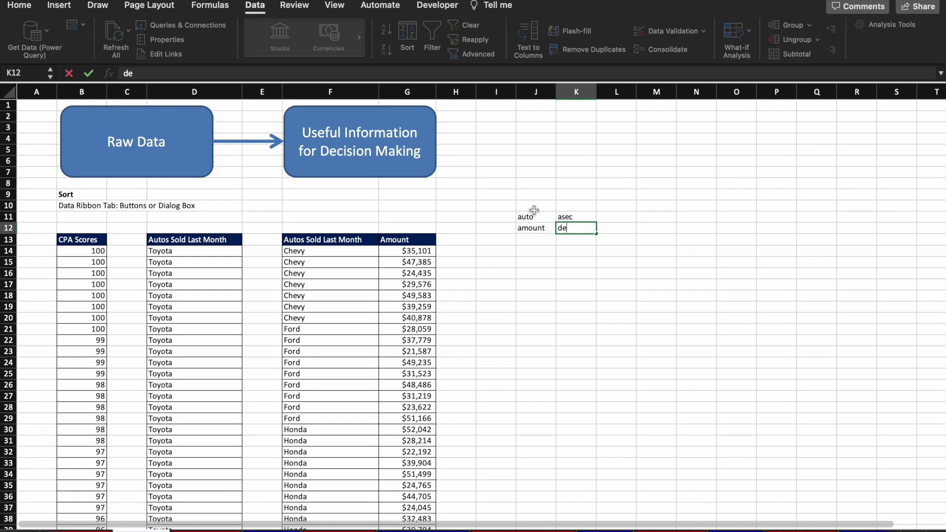
text(se)
key(BackSpace)
text(c)
key(Return)
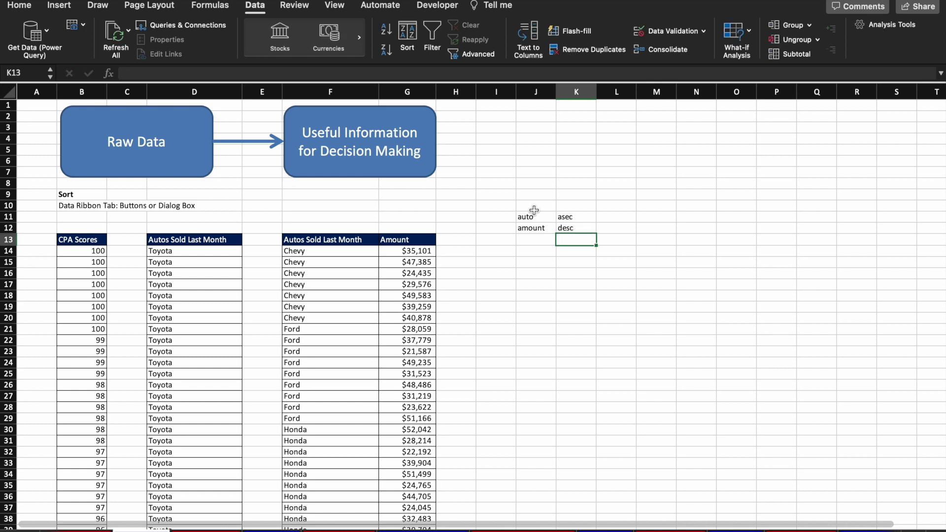
key(Up)
key(Up)
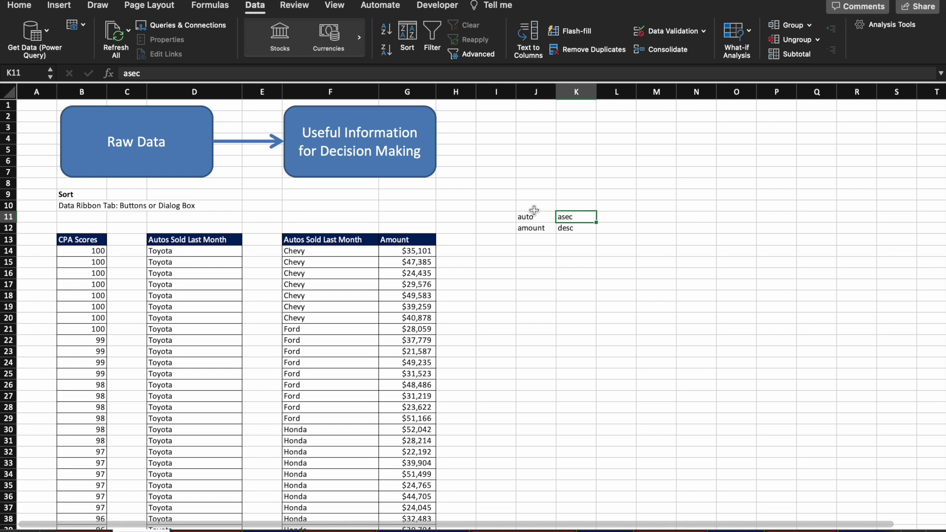
Sort the two-column table by Amount from largest to smallest, followed by Autos Sold Last Month from A to Z.
click(406, 251)
click(385, 51)
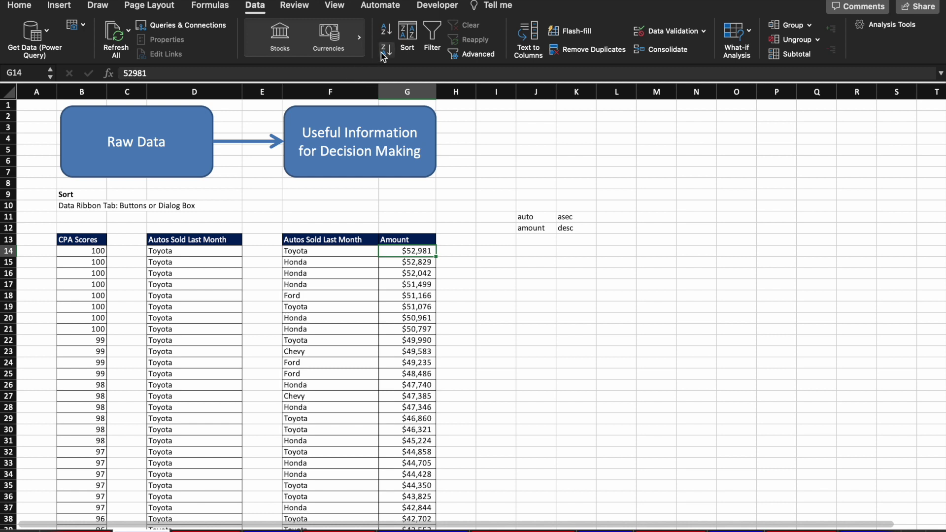
click(328, 273)
click(389, 29)
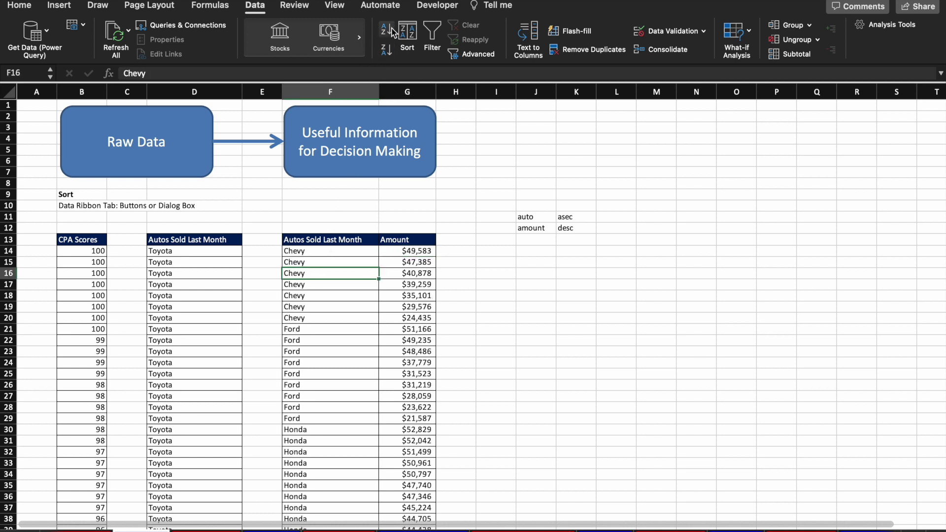
click(319, 250)
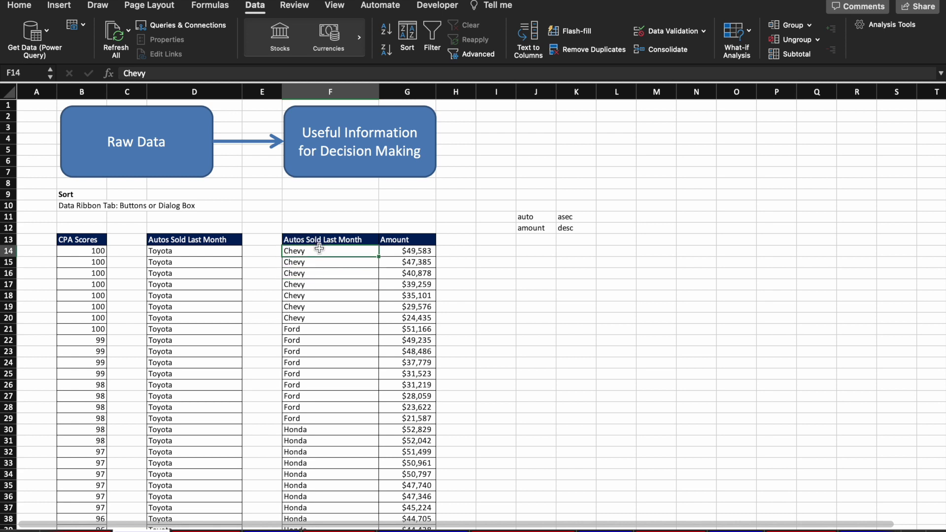
Select the Chevy entries in F14:F20 and the amounts in G14:G20 to examine how both columns are ordered.
key(shift+Down)
key(shift+Down)
key(shift+Down)
key(shift+Down)
key(shift+Down)
key(shift+Down)
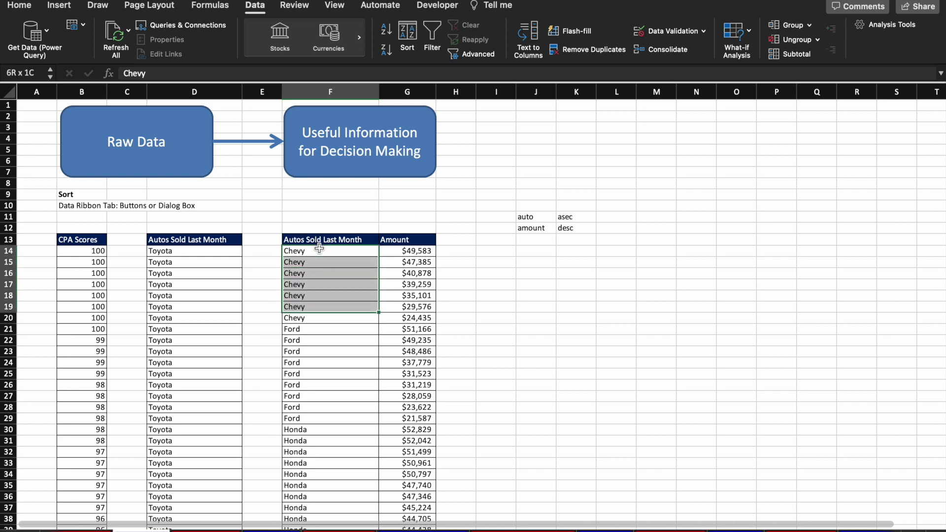
key(Right)
key(shift+Down)
key(shift+Down)
key(shift+Down)
key(shift+Down)
key(shift+Down)
key(shift+Down)
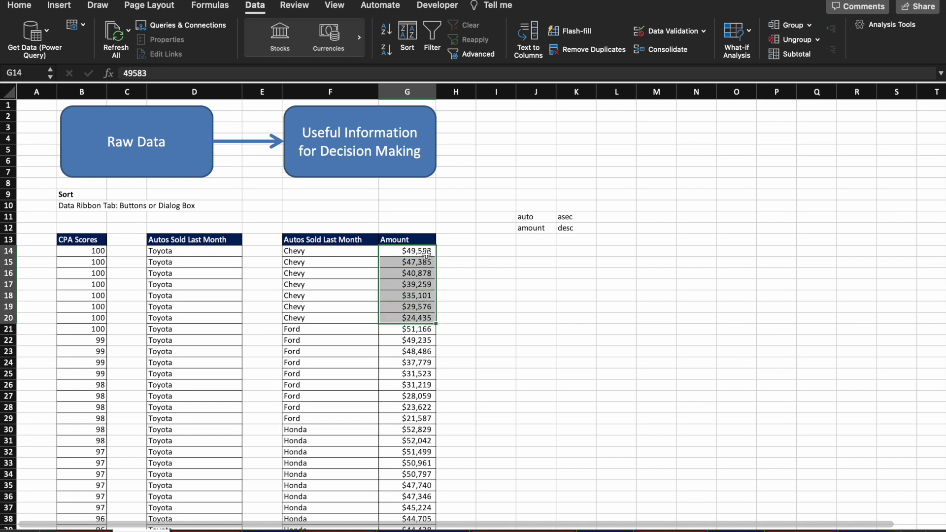
Undo the last sort by Autos Sold Last Month in the two-column table.
click(354, 240)
key(super+z)
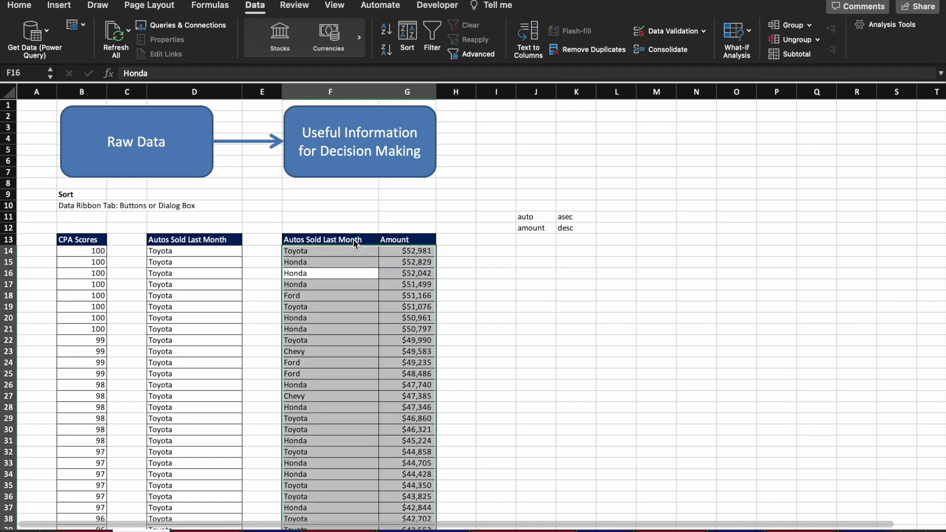
click(339, 303)
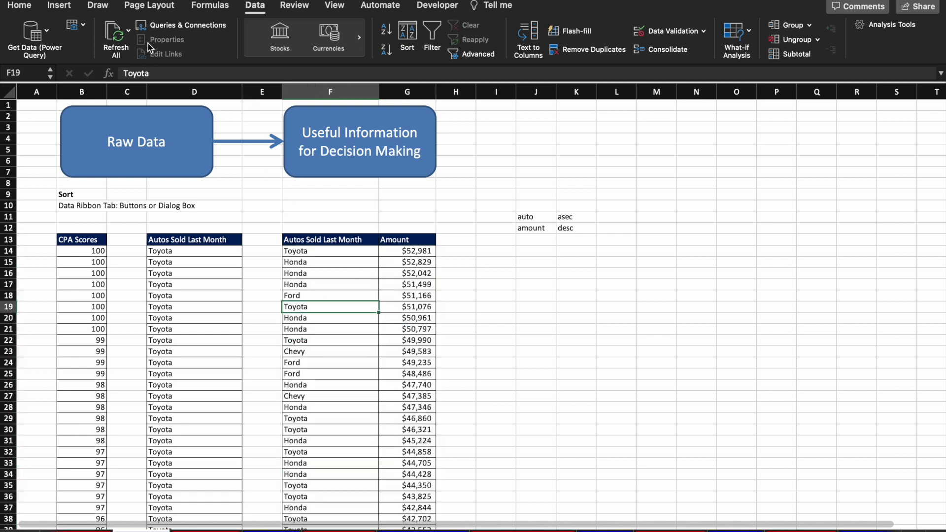
Custom-sort the two-column table by Autos Sold Last Month from A to Z, with Amount from largest to smallest as the second level.
click(33, 7)
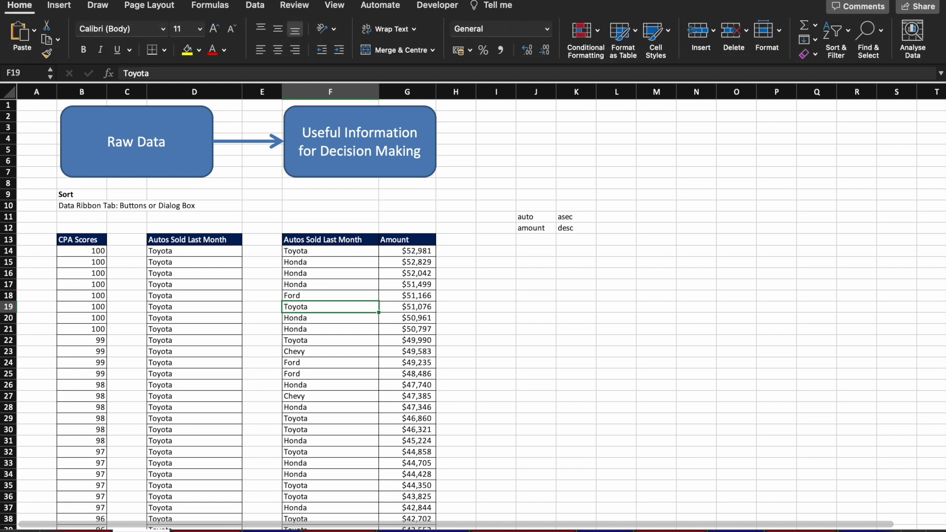
click(833, 58)
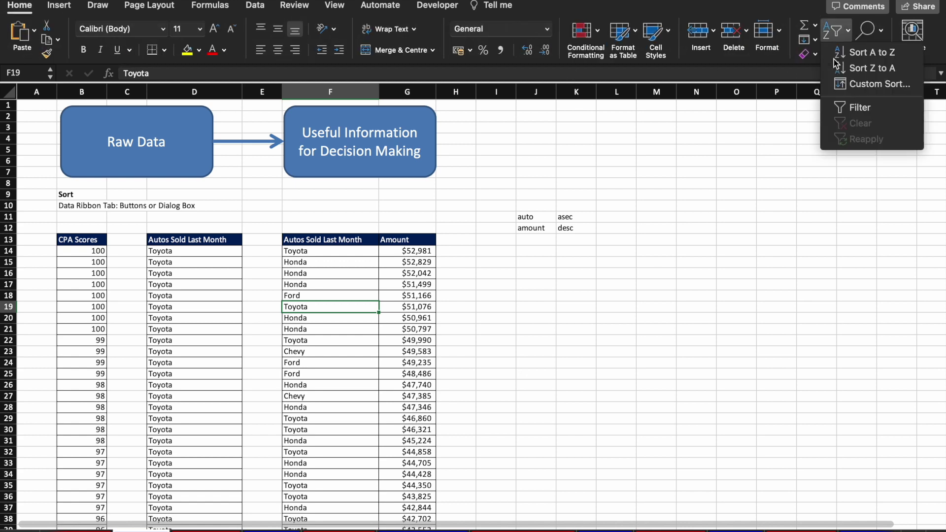
click(870, 84)
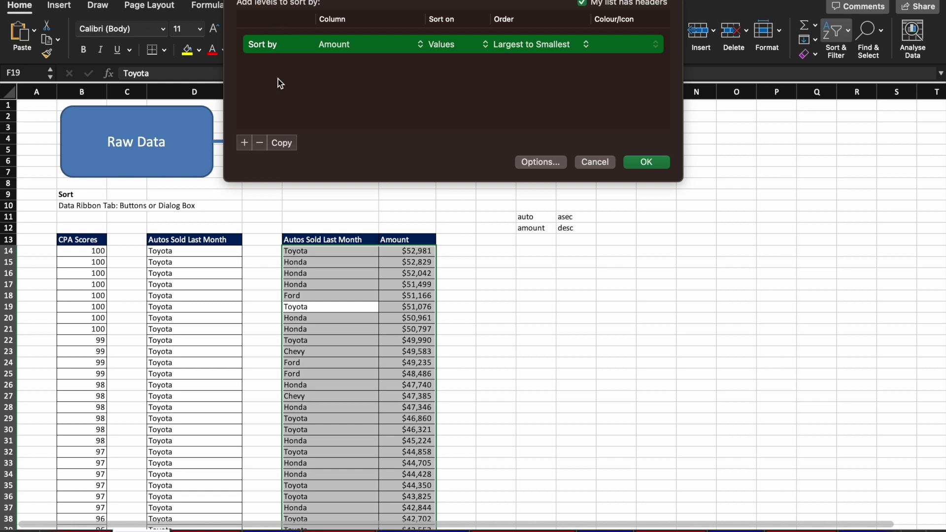
click(357, 44)
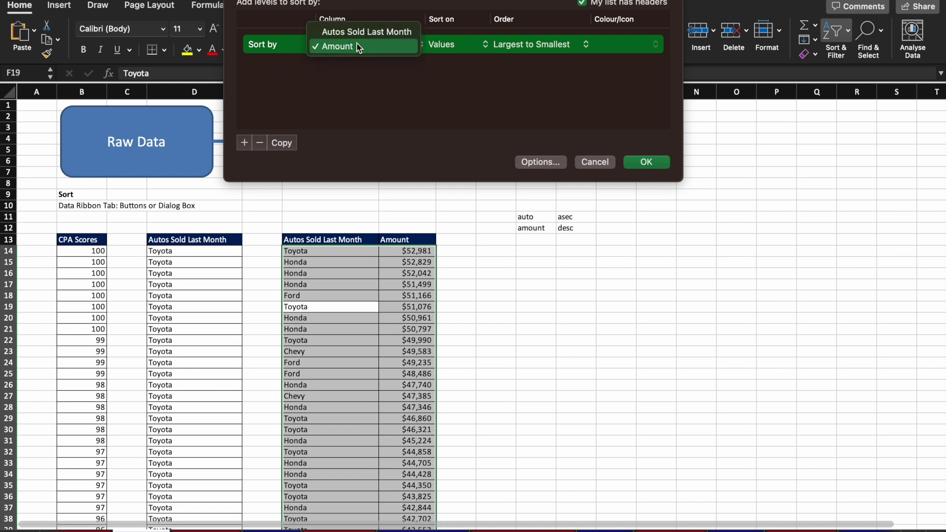
click(362, 33)
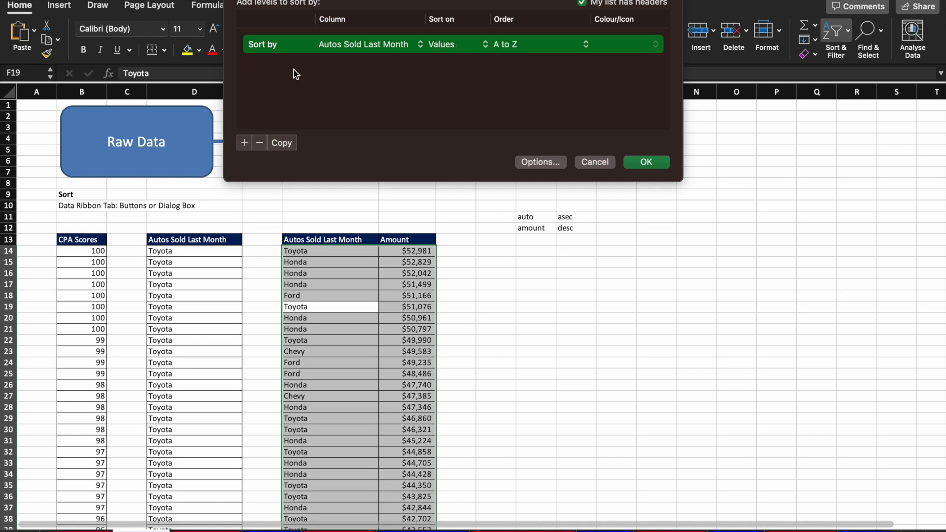
click(244, 143)
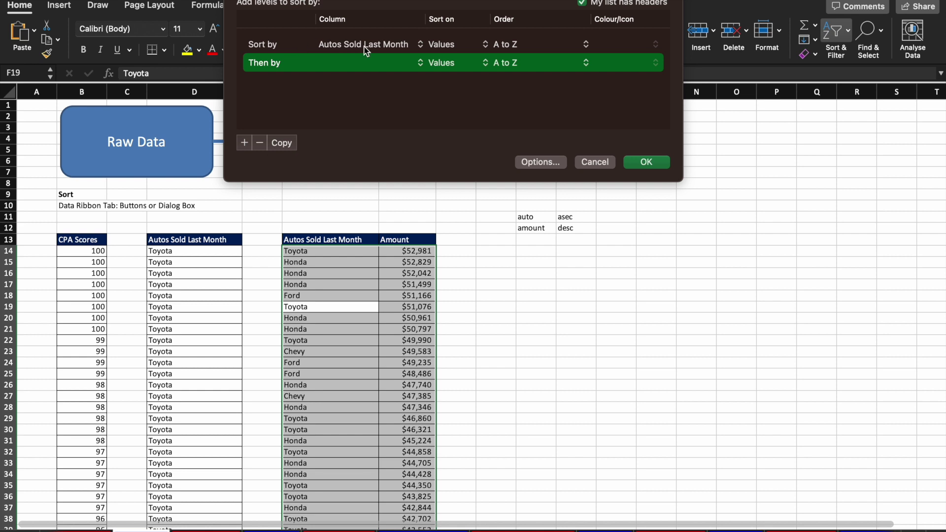
click(392, 65)
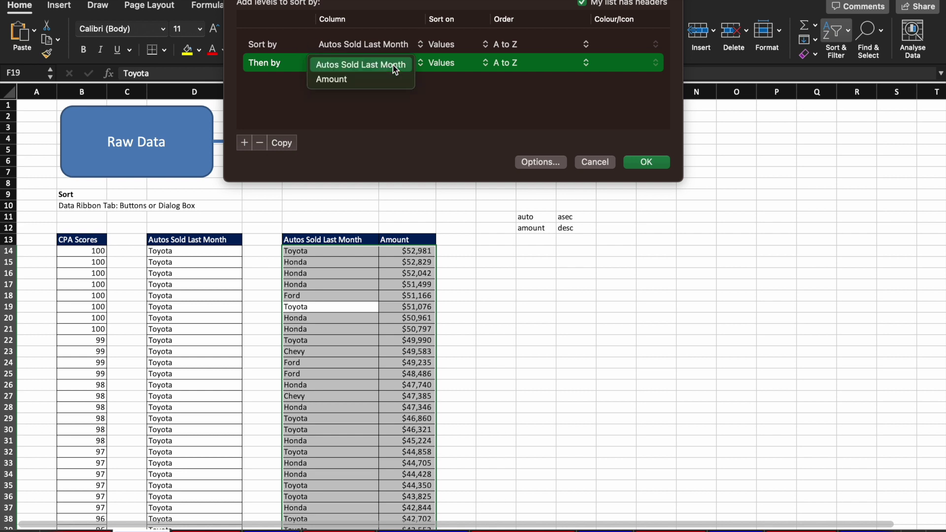
click(378, 77)
click(527, 67)
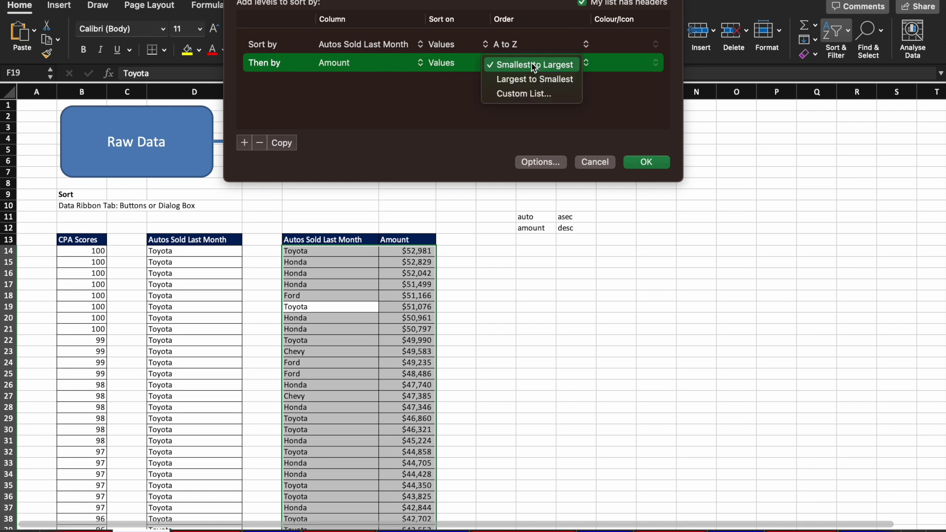
click(524, 72)
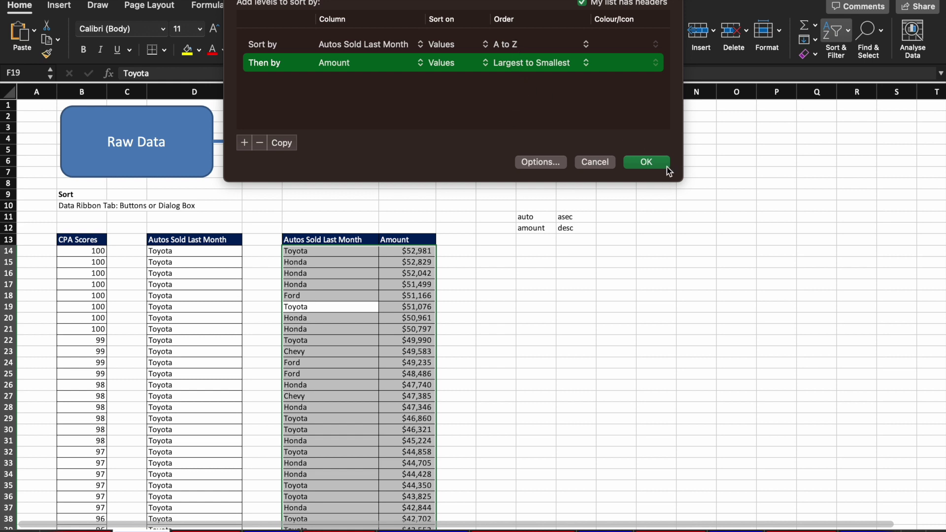
click(646, 163)
Examine the Chevy group from row 14 down, checking the auto names and the order of the amounts in G14:G20.
click(344, 270)
key(Up)
key(Up)
key(shift+Down)
key(shift+Down)
key(shift+Down)
key(shift+Down)
key(shift+Down)
key(shift+Down)
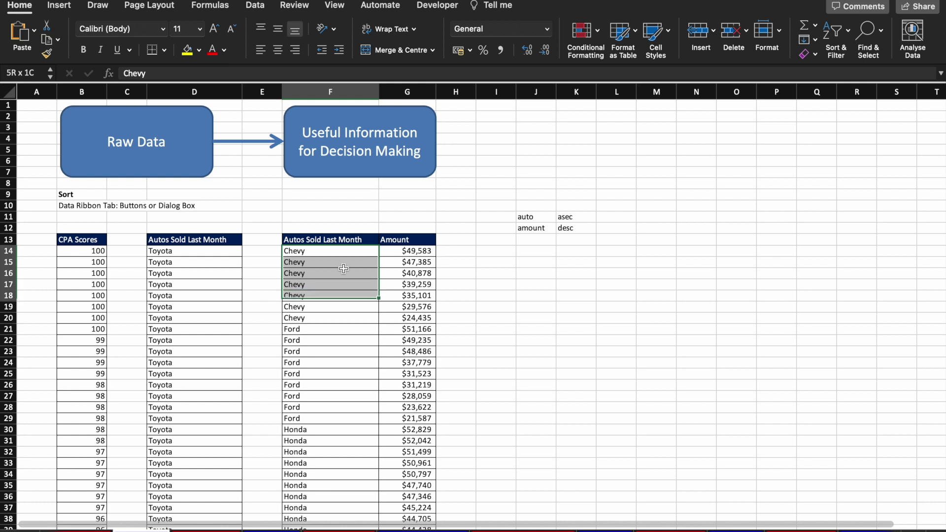
key(Right)
key(shift+Down)
key(shift+Down)
key(shift+Down)
key(shift+Down)
key(shift+Down)
key(shift+Down)
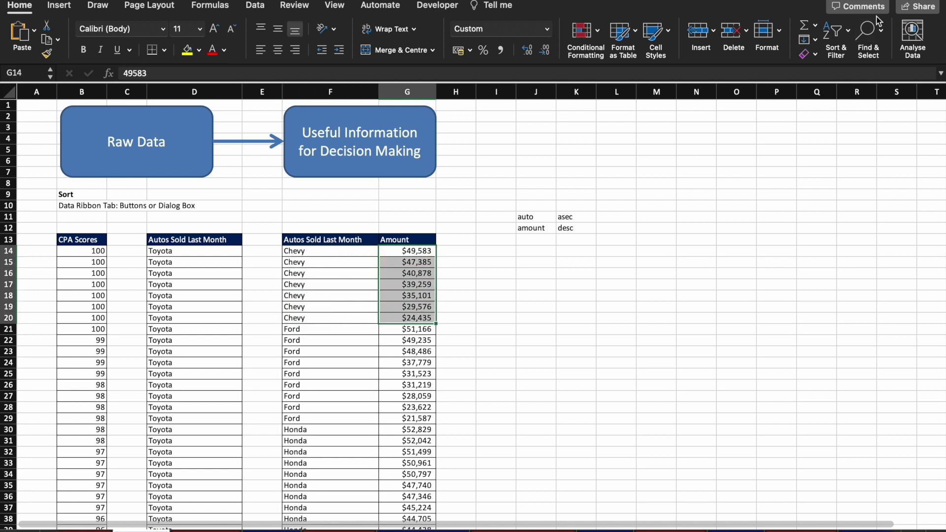
Re-sort the expanded selection with Autos Sold Last Month from Z to A and Amount from smallest to largest.
click(836, 50)
click(849, 85)
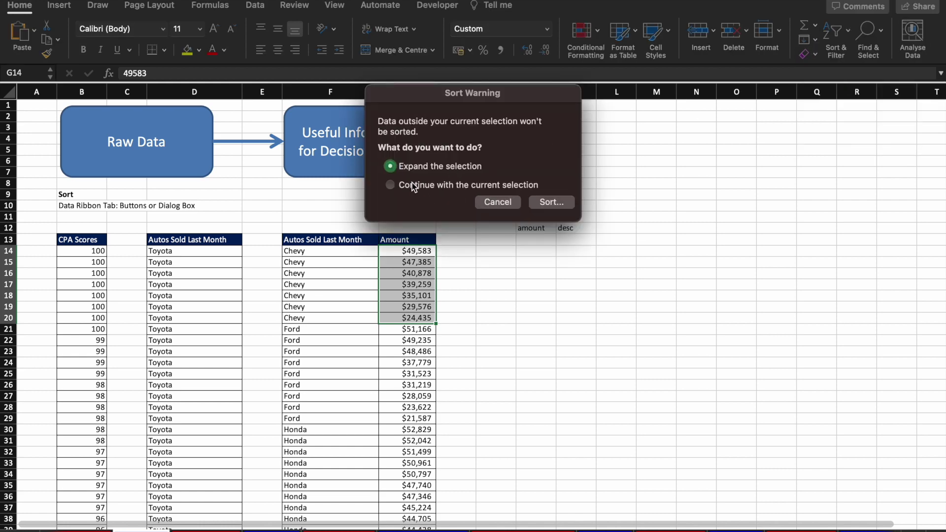
click(553, 203)
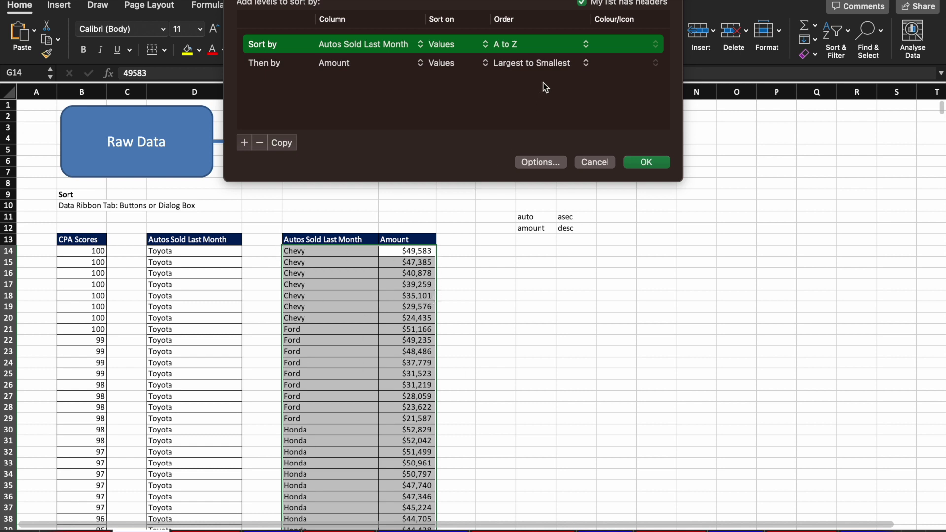
click(537, 64)
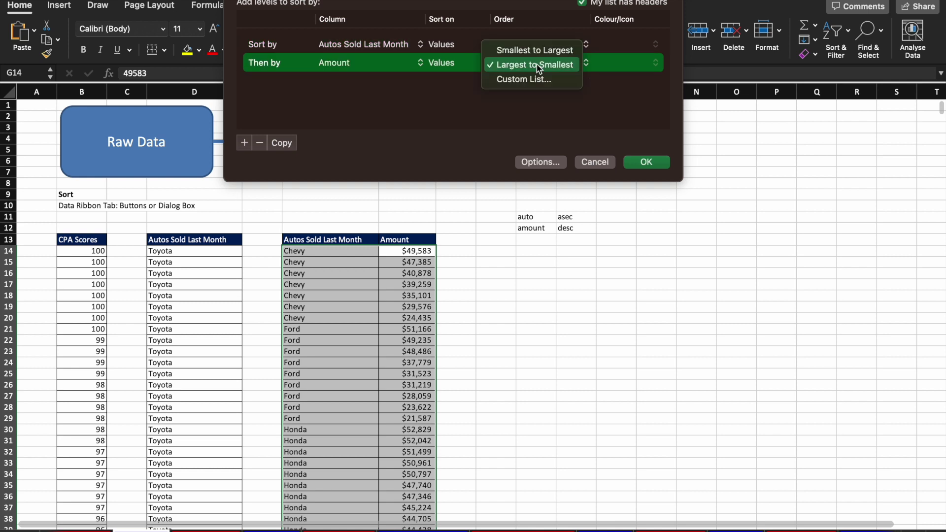
click(537, 50)
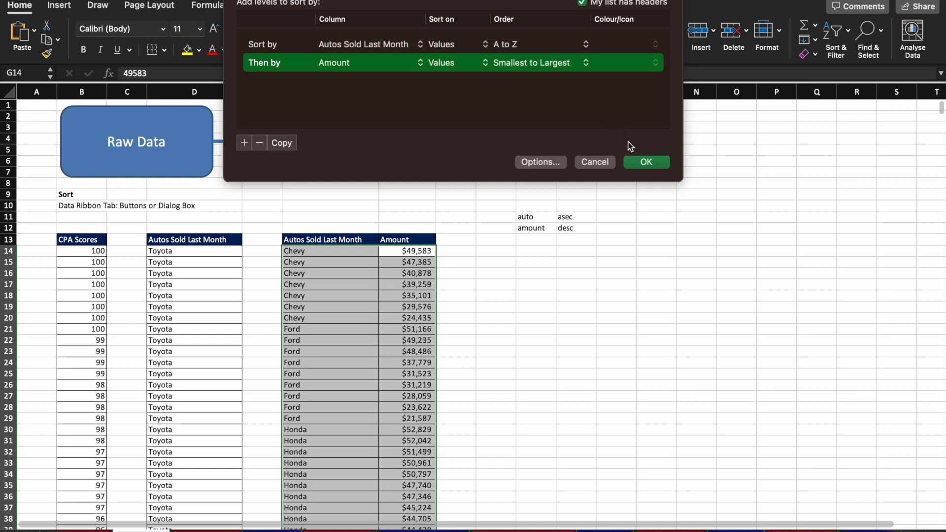
click(544, 45)
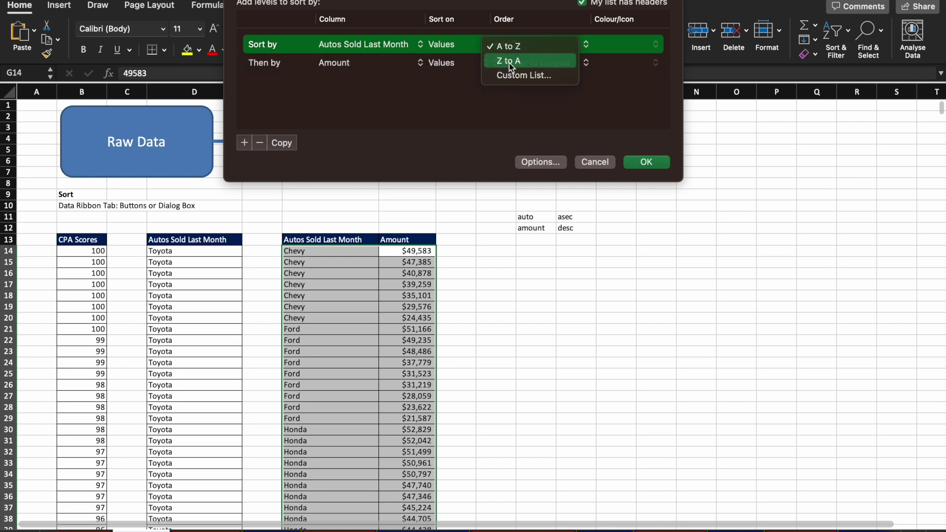
click(509, 62)
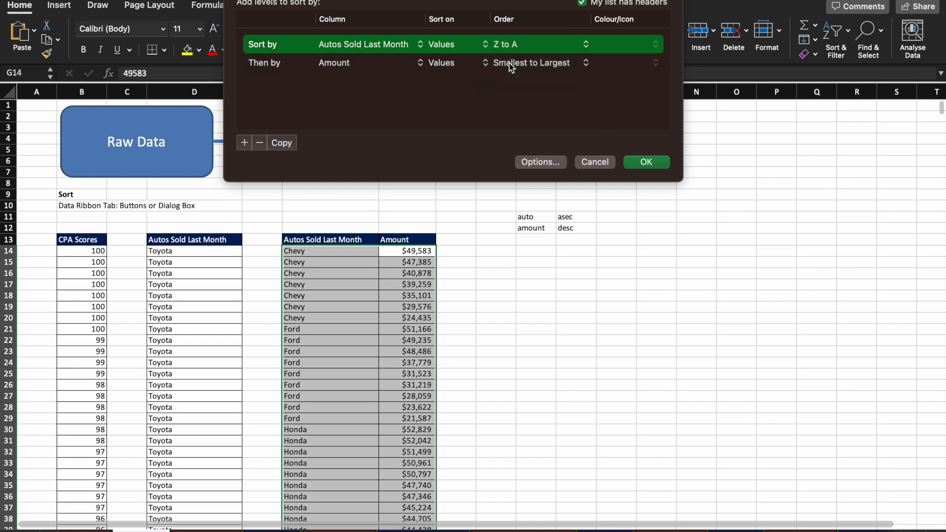
click(646, 162)
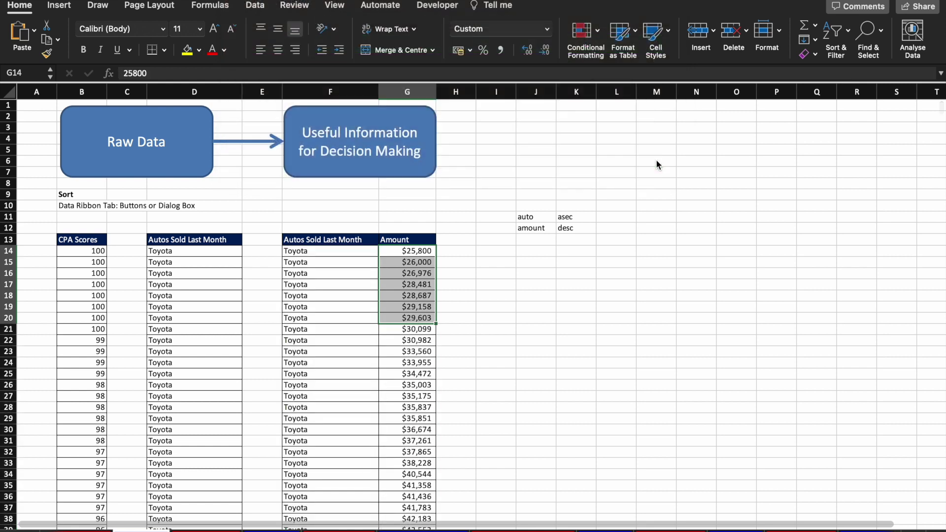
Go down the Amount column from row 14 to examine the order of the amounts within the Toyota group and beyond.
click(354, 263)
key(Right)
key(Right)
key(Left)
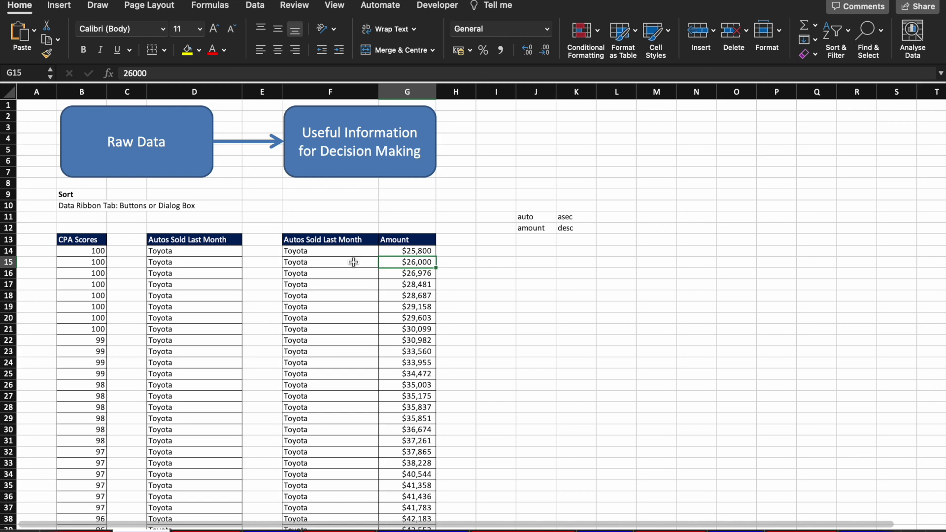
key(Up)
key(Down)
key(Down)
key(Down)
key(Down)
key(Down)
key(Down)
key(Down)
key(Down)
key(Down)
key(Down)
key(Down)
key(Down)
key(Down)
key(Down)
key(Down)
key(Down)
key(Down)
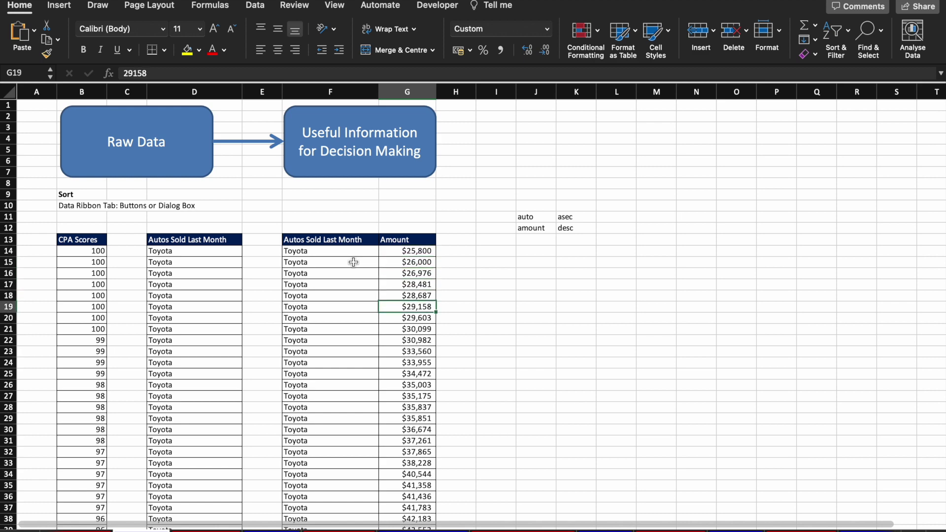
key(Down)
key(Down)
key(Down)
key(Down)
key(Down)
key(Down)
key(Down)
key(Down)
key(Down)
key(Down)
key(Down)
key(Down)
key(Down)
key(Down)
key(Down)
key(Down)
key(Down)
key(Down)
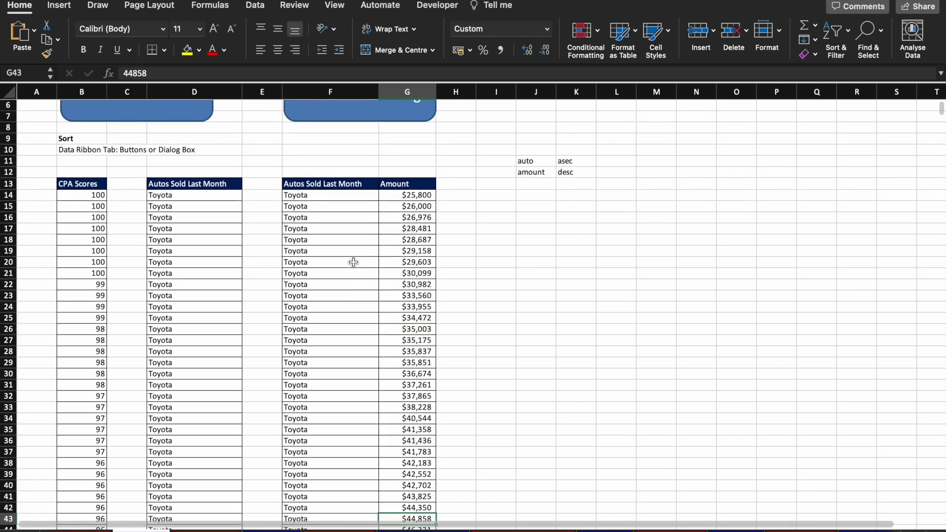
scroll(353, 263, up, 4)
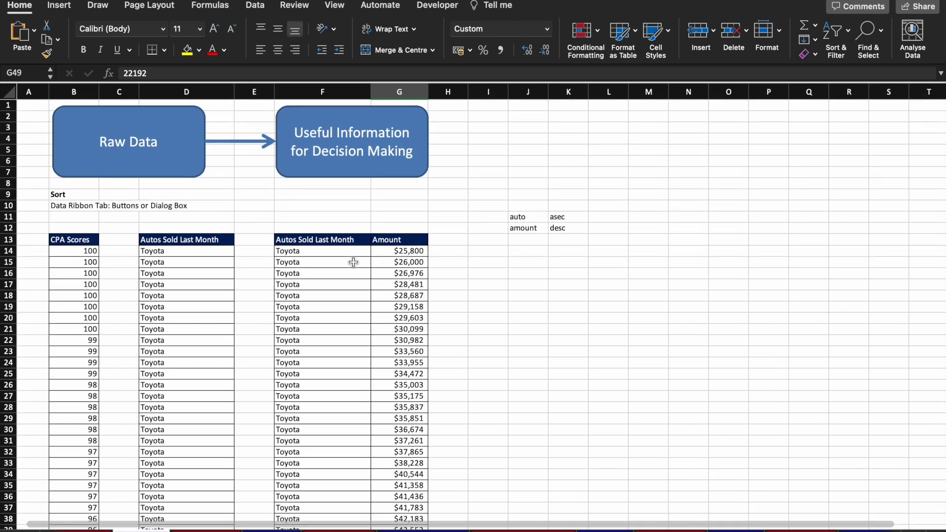
Clear the sort criteria notes beside the table in J11:K13.
click(543, 207)
key(Down)
key(shift+Right)
key(shift+Down)
key(shift+Down)
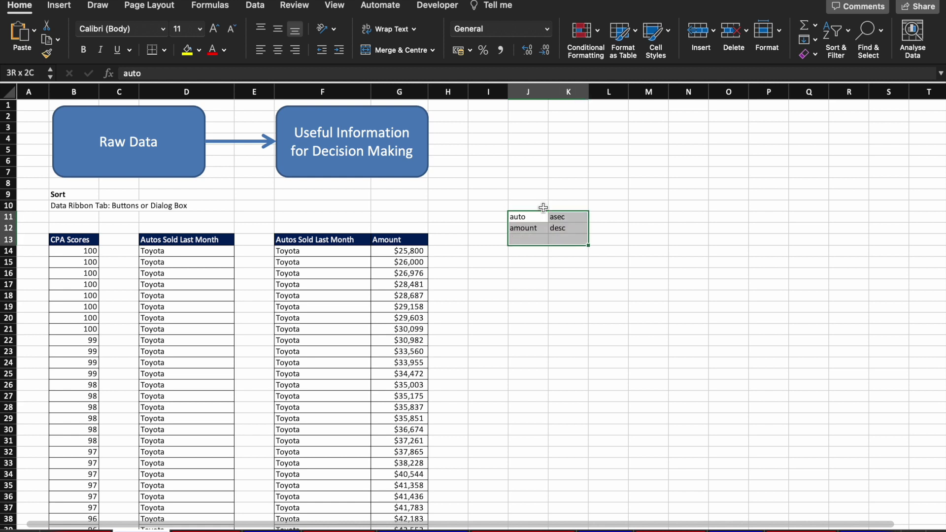
key(Delete)
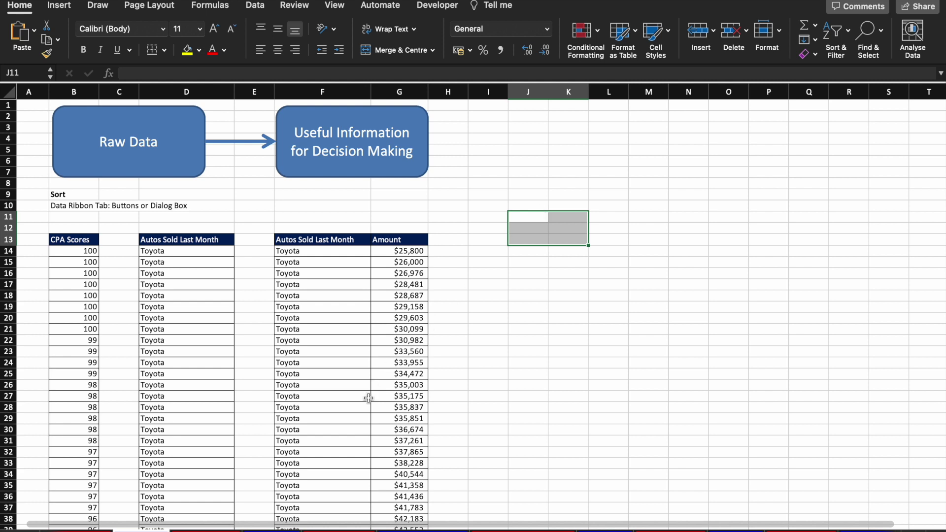
Switch to the Filter worksheet and select a cell in the Sales Rep column.
drag(369, 398, 345, 385)
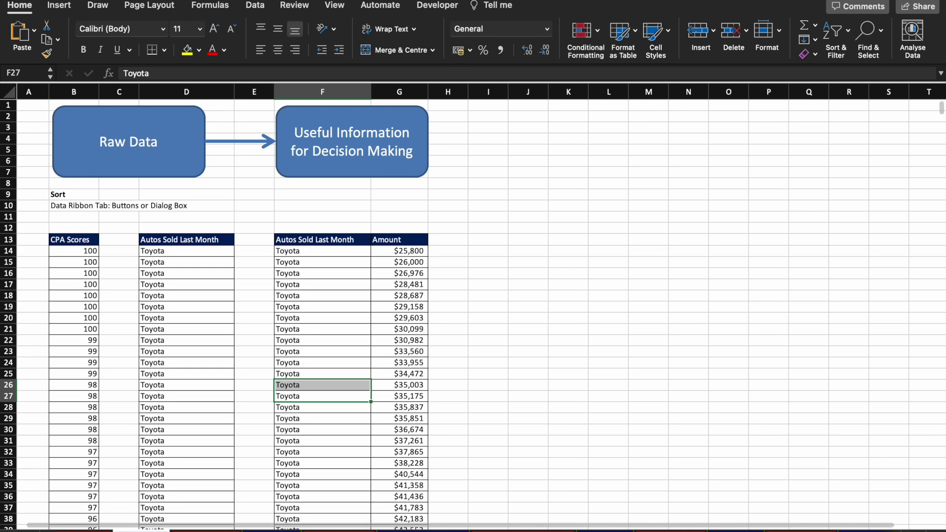
click(271, 531)
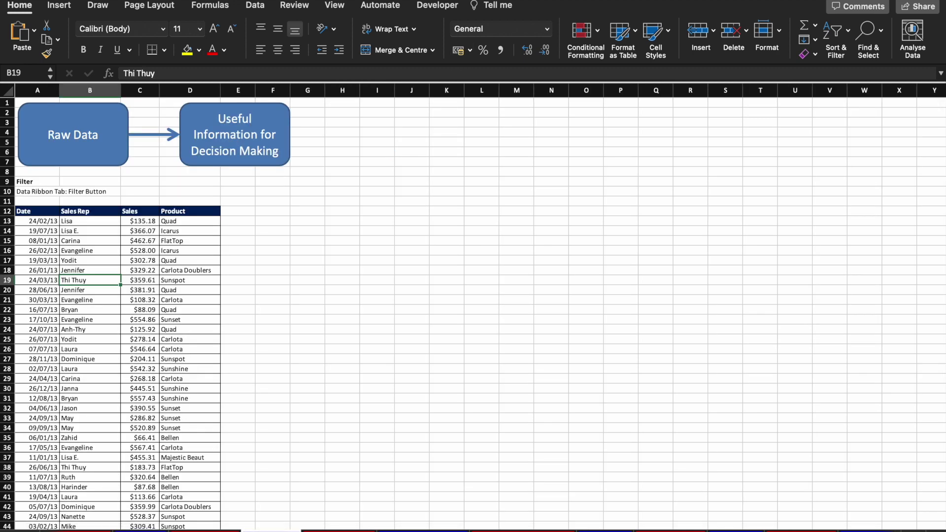
click(91, 268)
Examine the extent of the sales table by jumping between the last record and the header of the Sales Rep column.
key(ctrl+Down)
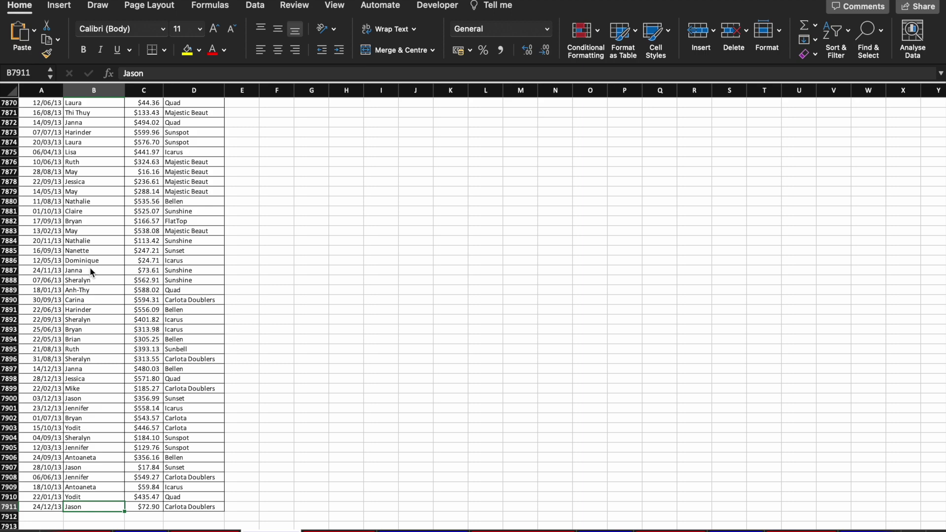
key(ctrl+Up)
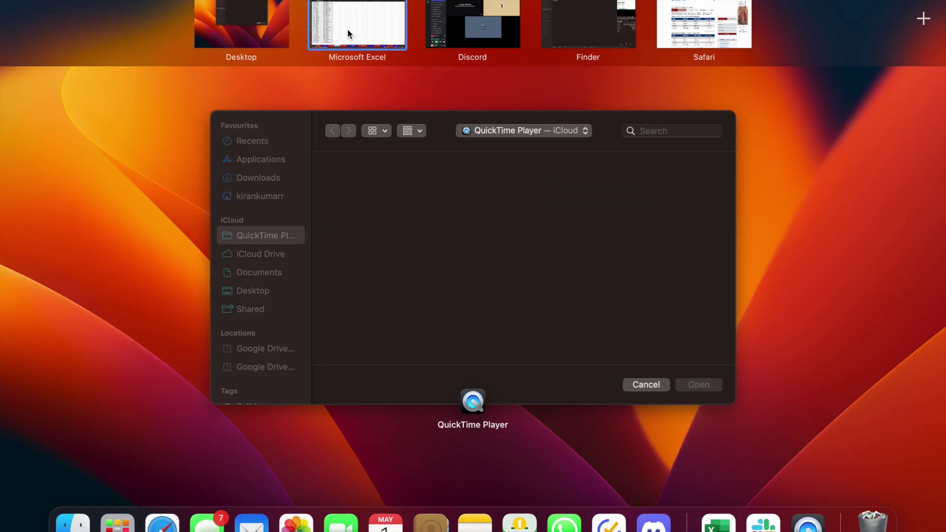
click(348, 31)
key(super+Up)
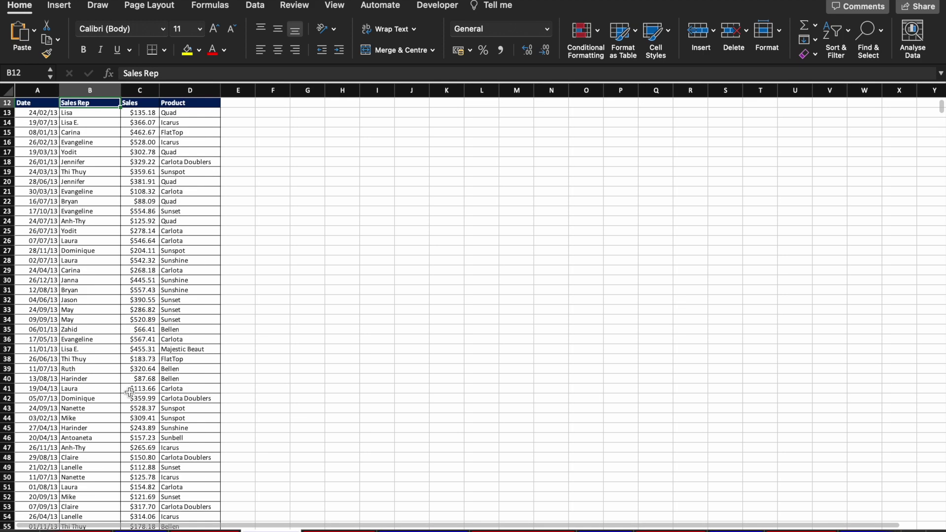
key(super+Down)
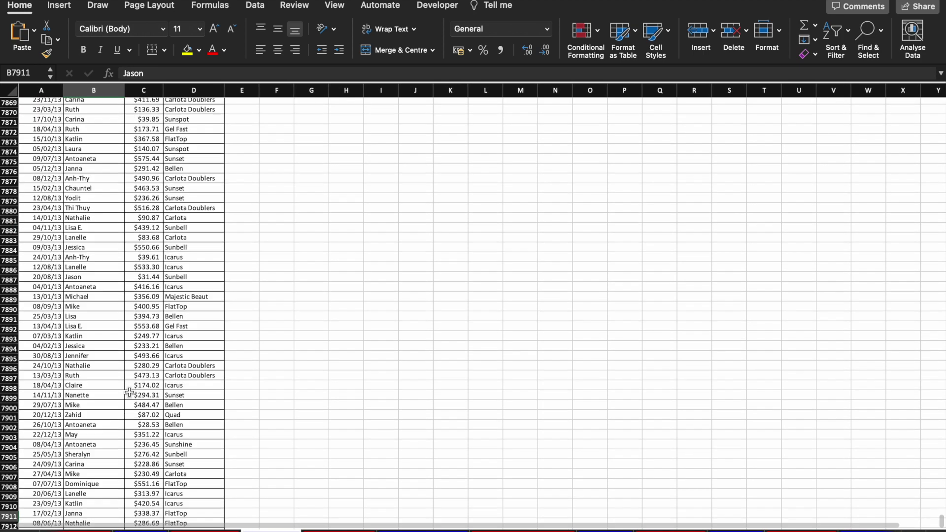
key(super+Up)
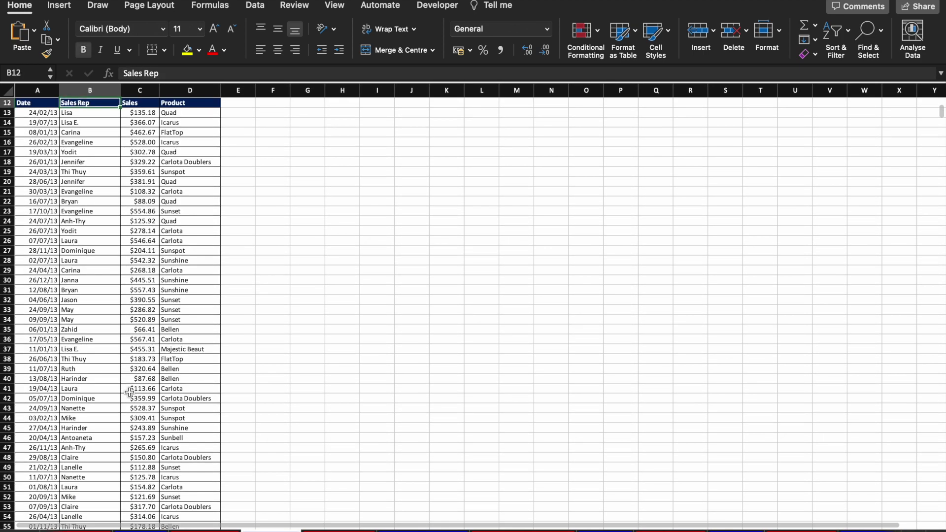
Look through the first sales records beneath the headers, moving between the Sales Rep and Sales columns.
key(Down)
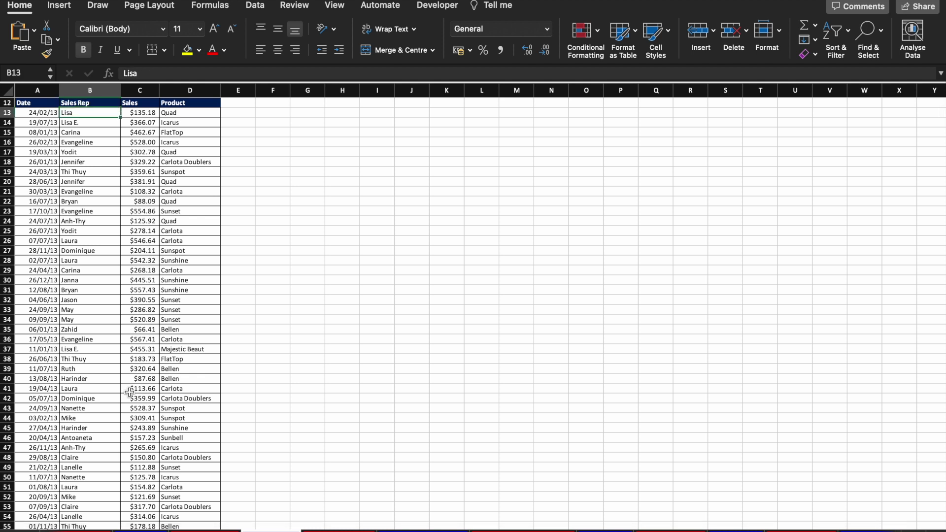
key(Right)
key(Left)
key(Down)
key(Down)
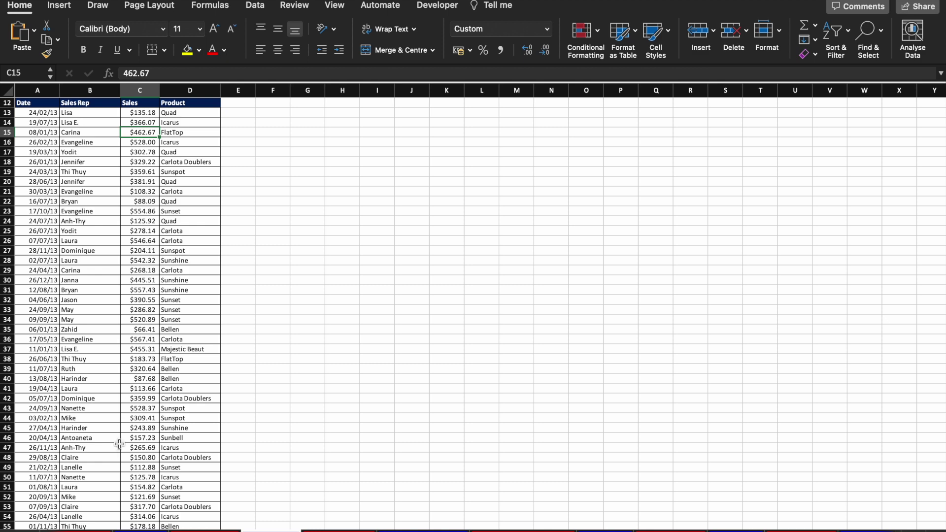
scroll(114, 346, up, 3)
scroll(147, 296, left, 1)
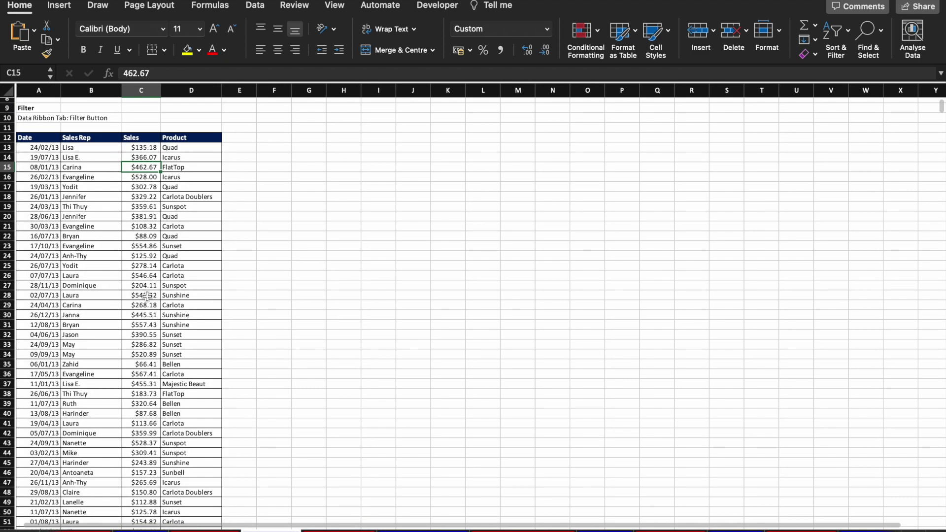
Turn on filtering for the sales table from the Sales Rep header in B12.
click(102, 151)
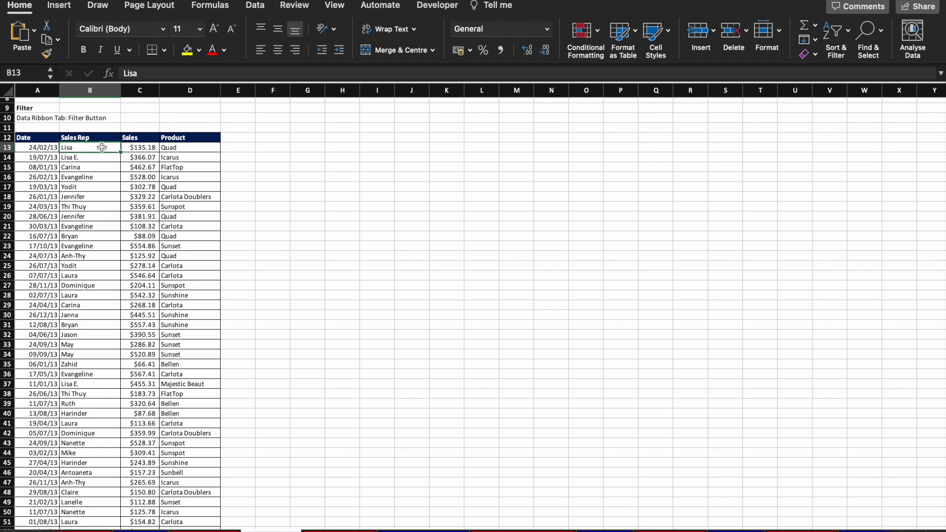
click(101, 139)
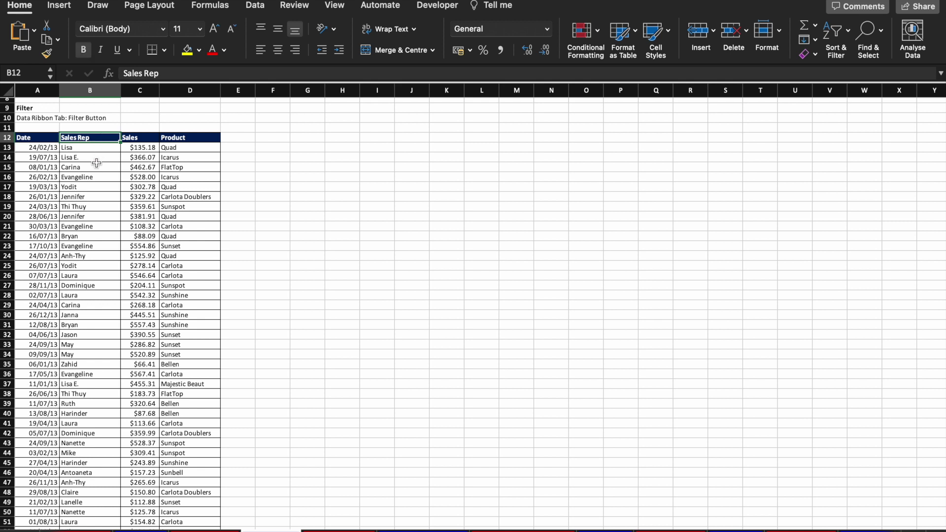
click(252, 7)
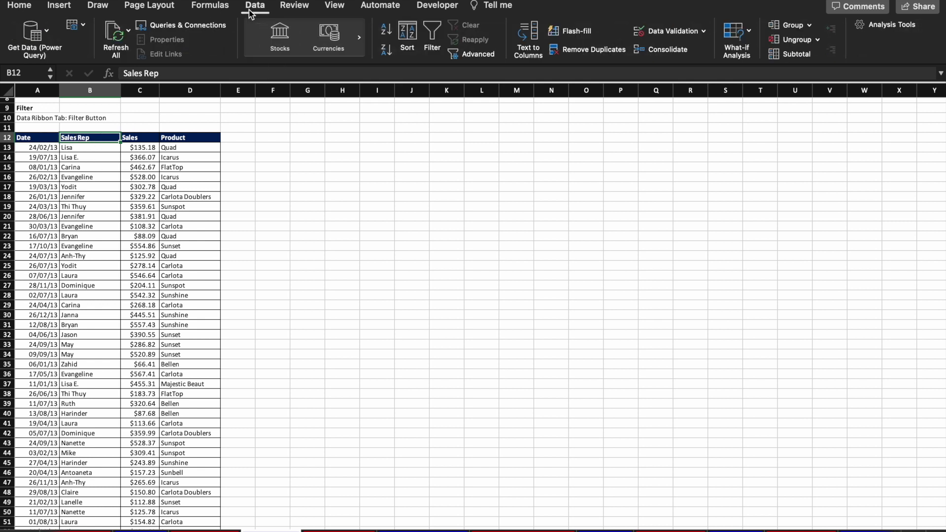
click(436, 40)
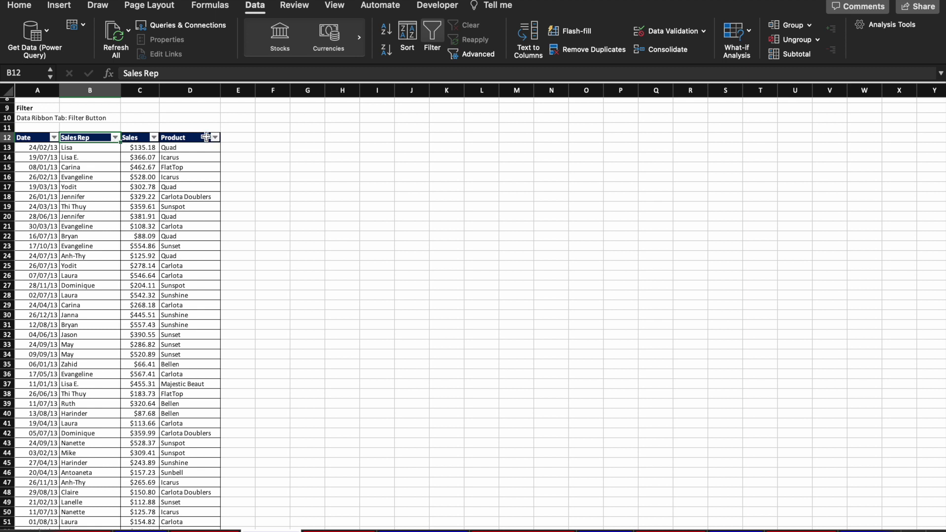
Try sorting the table by Sales Rep in ascending order and then in descending order.
click(118, 138)
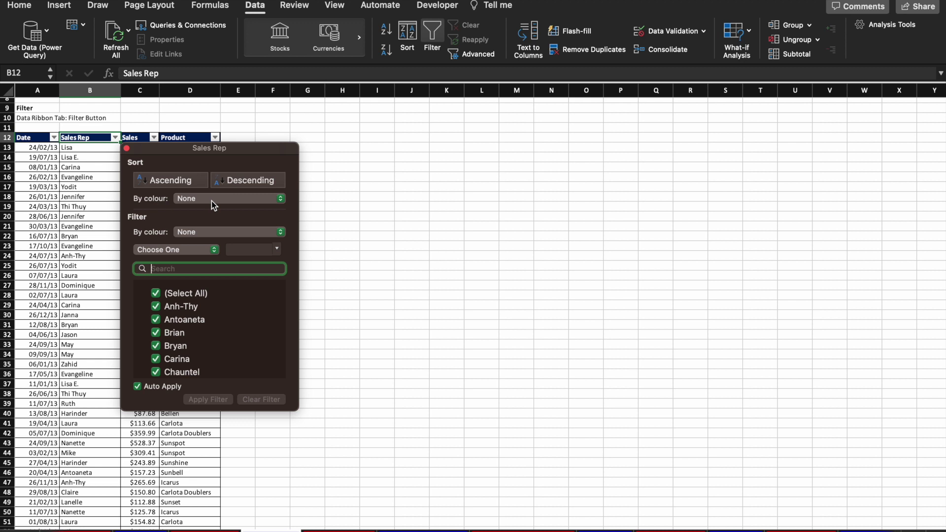
click(156, 180)
click(234, 182)
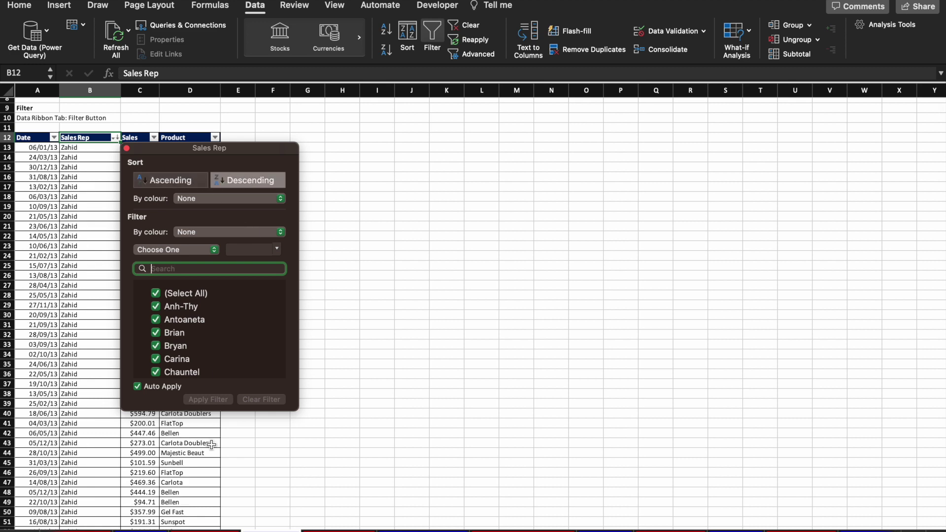
Undo both Sales Rep sorts to restore the original record order.
click(453, 372)
key(super+z)
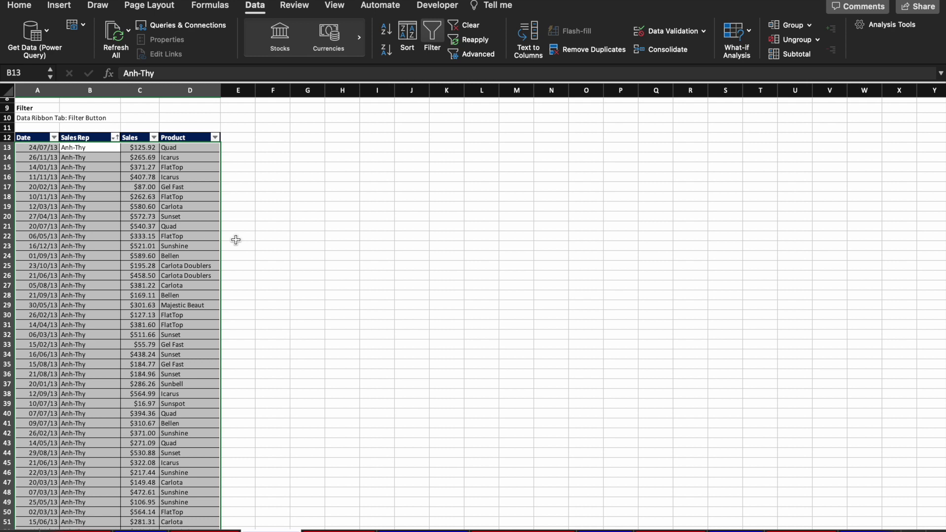
click(117, 189)
key(super+z)
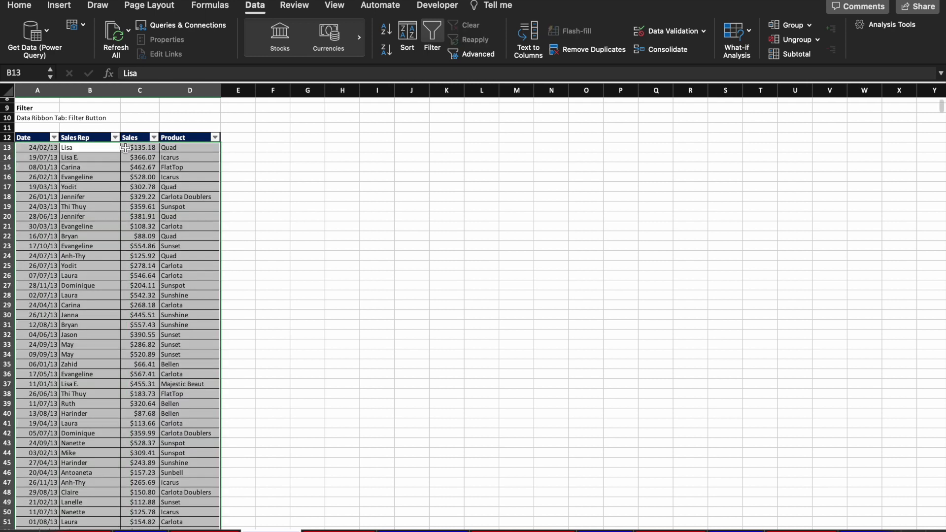
click(104, 178)
Examine the colour sorting options and the text filter conditions available for the Sales Rep column.
click(116, 138)
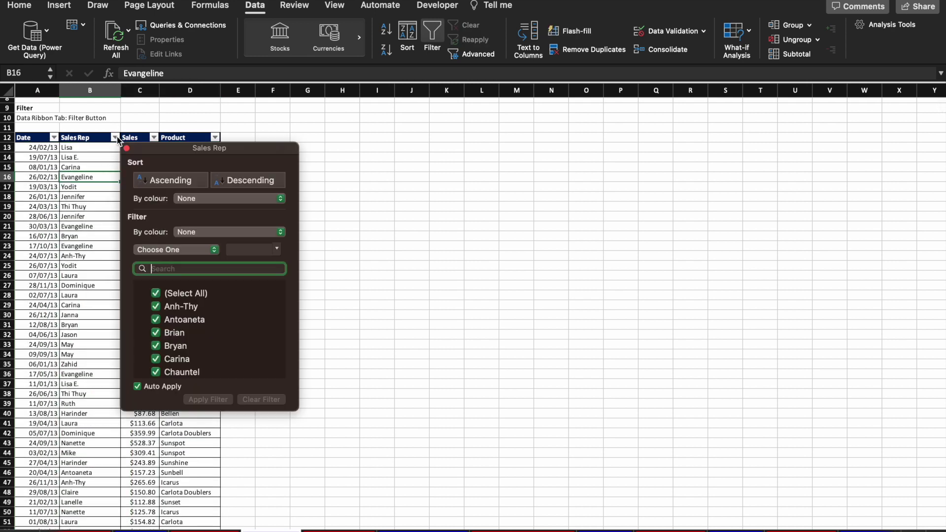
click(193, 199)
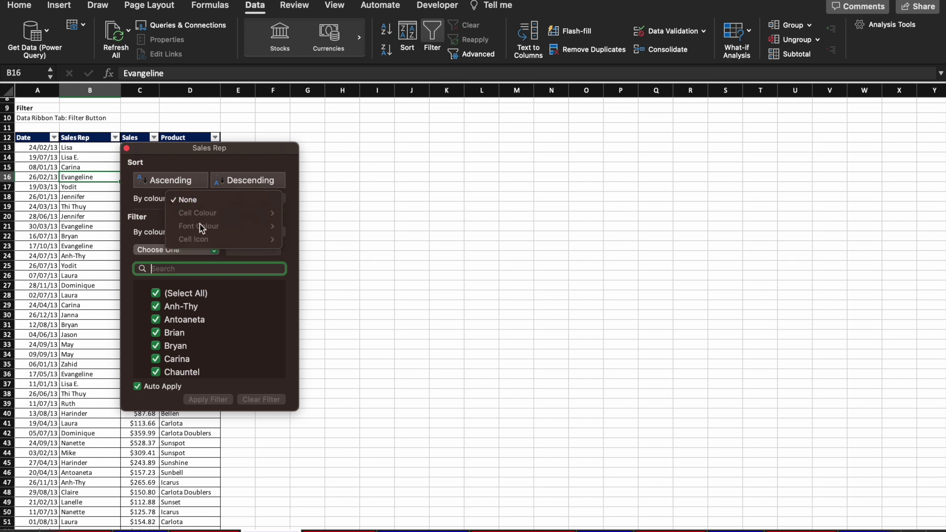
click(156, 215)
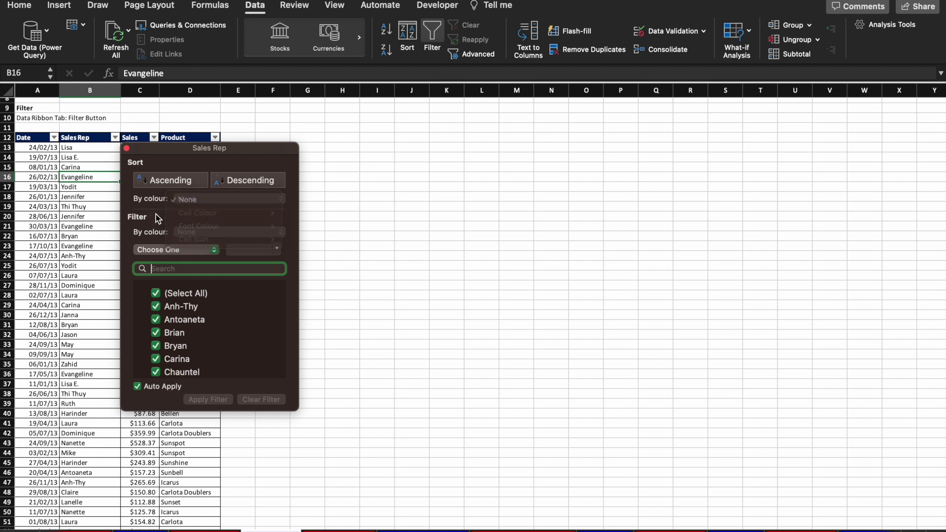
click(162, 250)
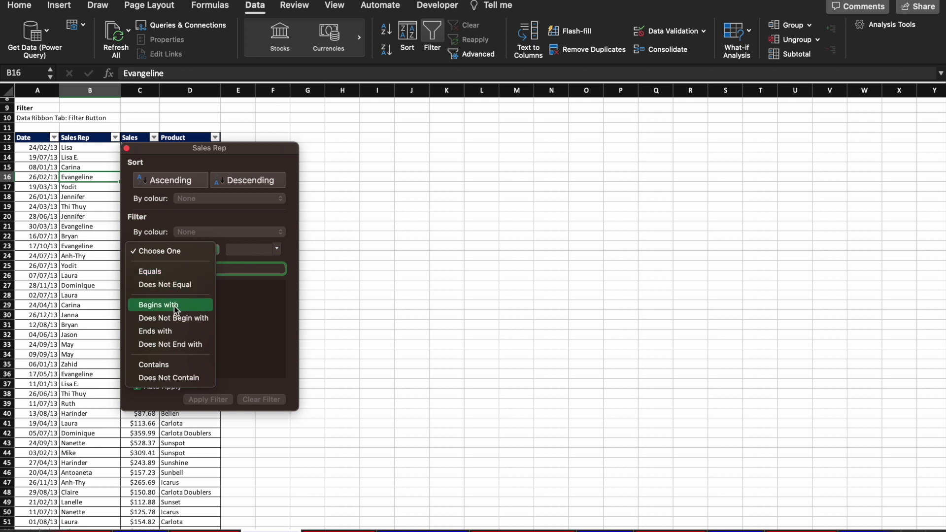
click(247, 331)
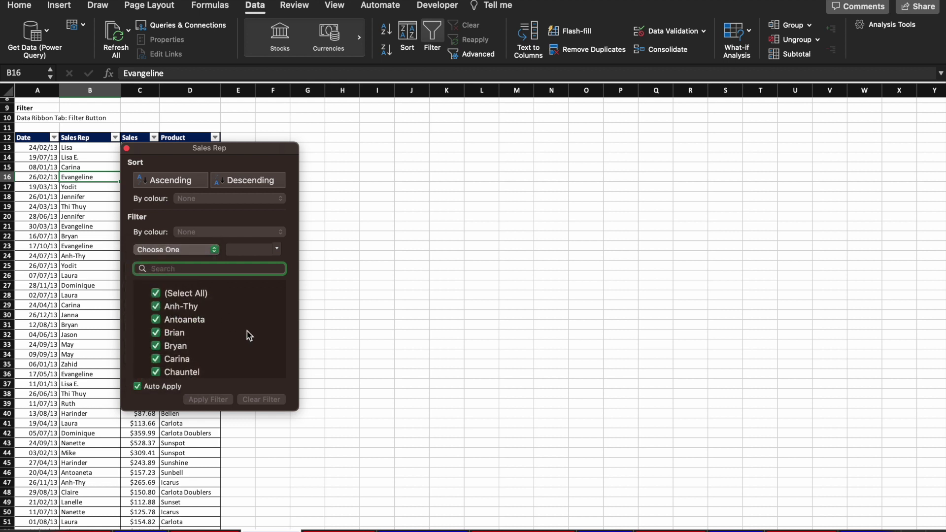
Filter the Sales Rep column to show only the records of the rep named in B15.
click(156, 293)
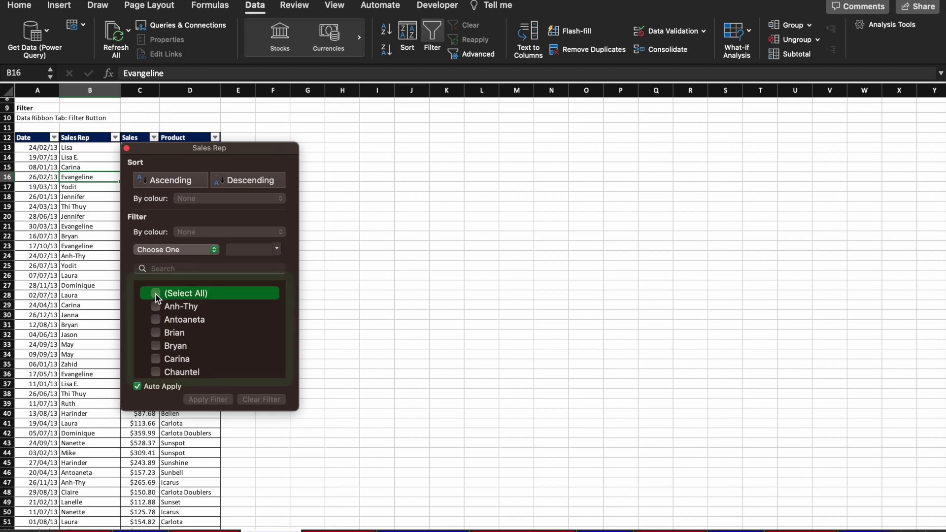
click(156, 358)
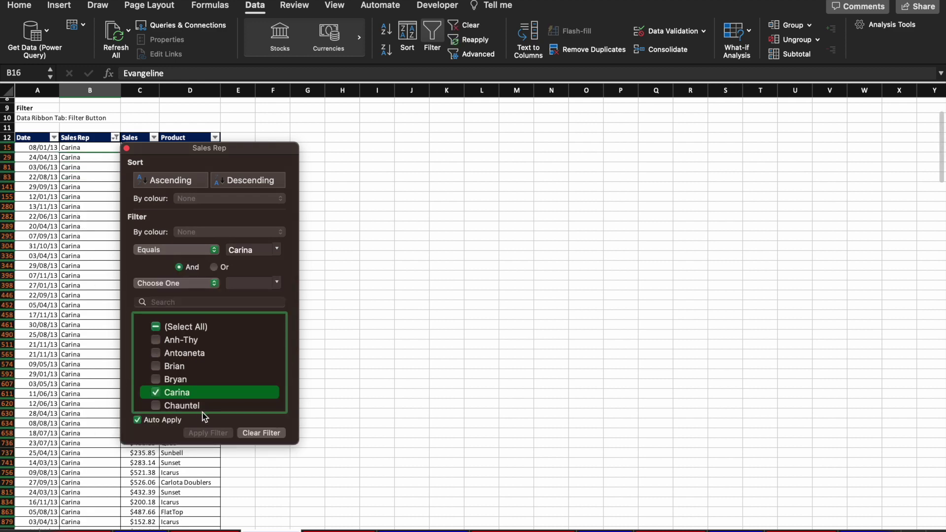
click(353, 385)
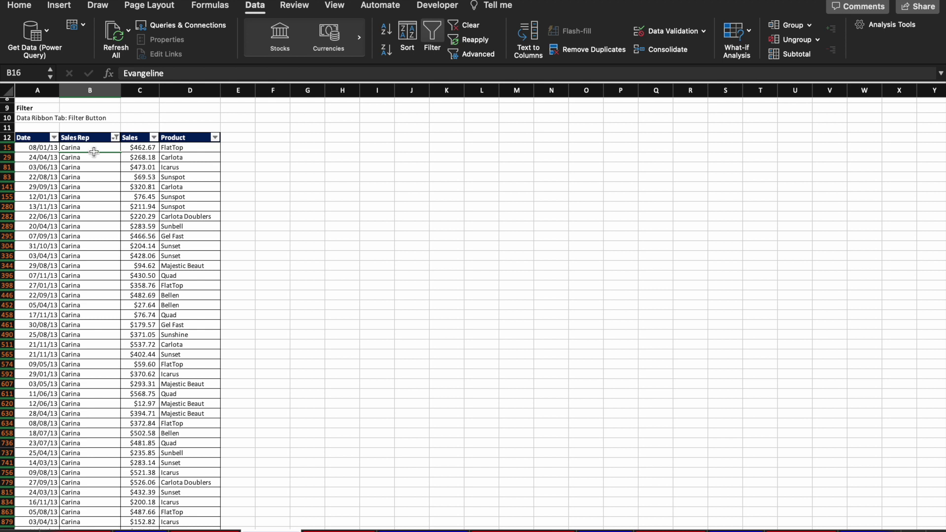
Examine the number filter conditions for the Sales column, trying Greater than without entering a value.
click(153, 138)
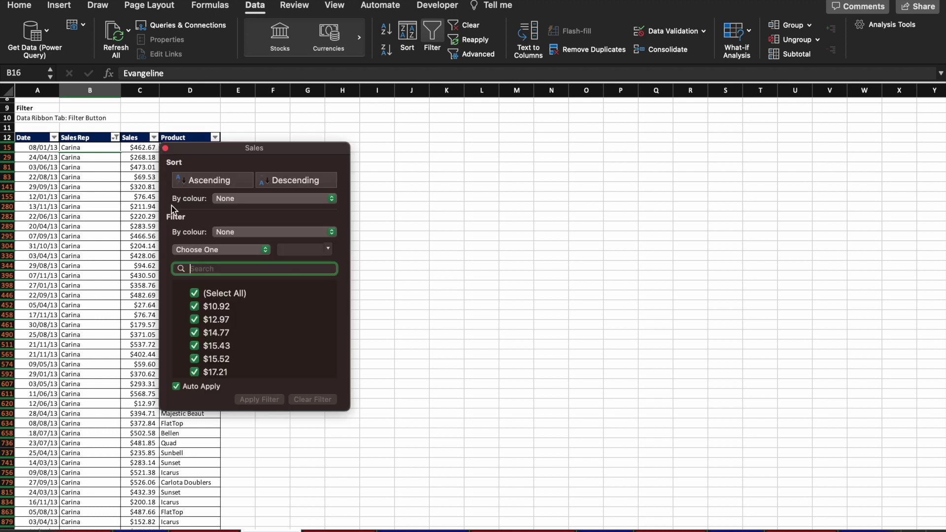
click(205, 252)
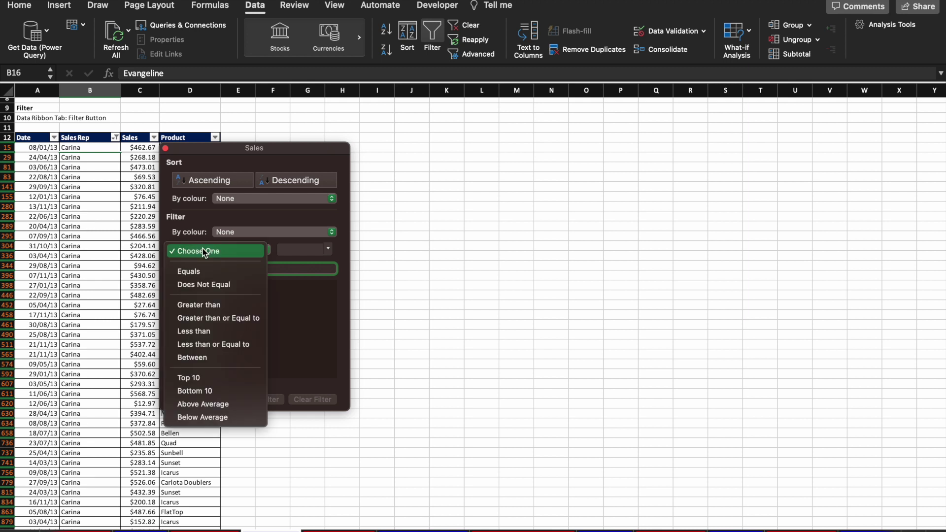
click(206, 305)
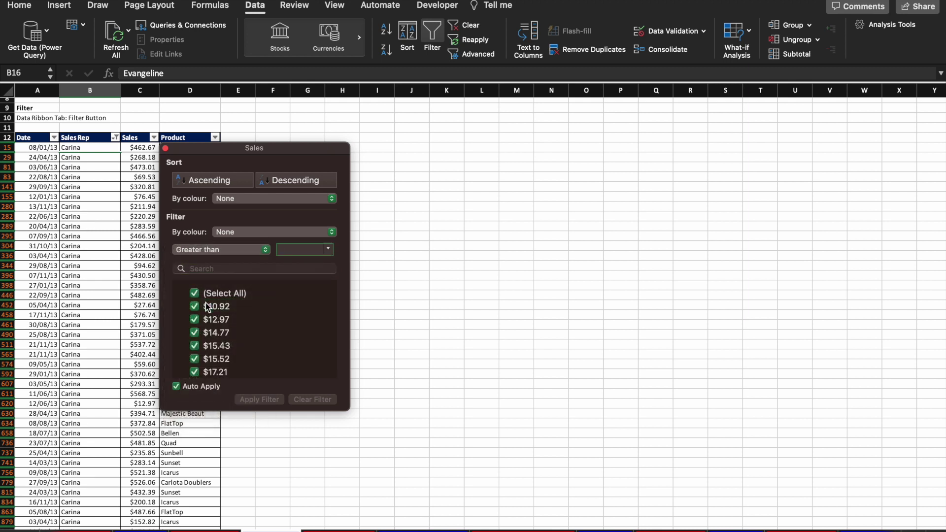
click(203, 251)
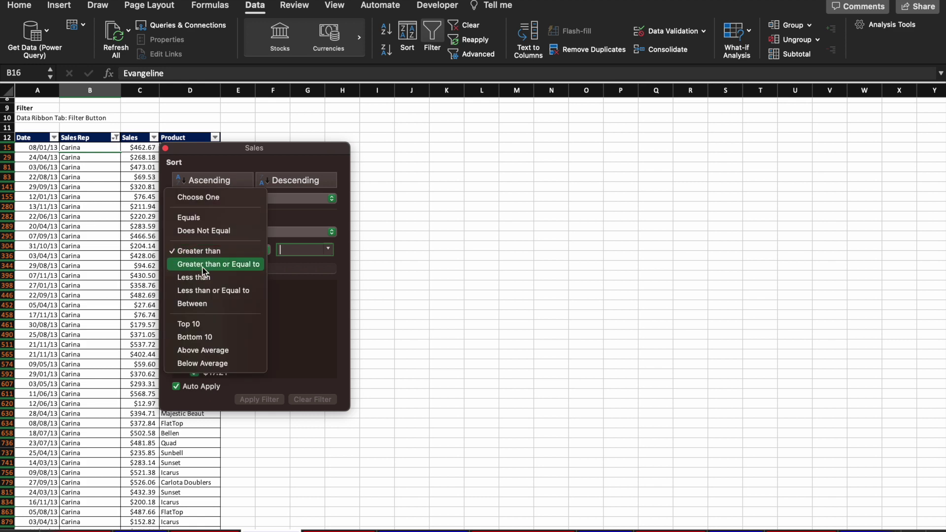
click(434, 285)
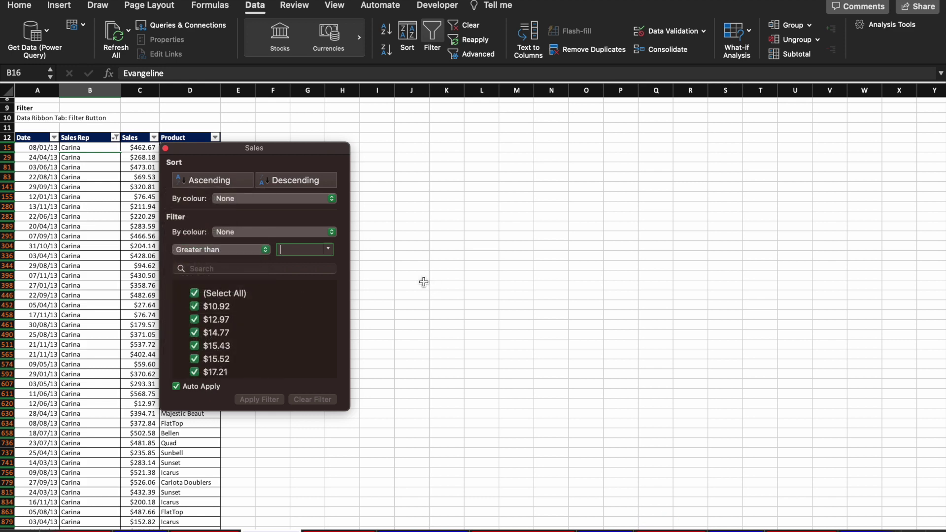
click(125, 172)
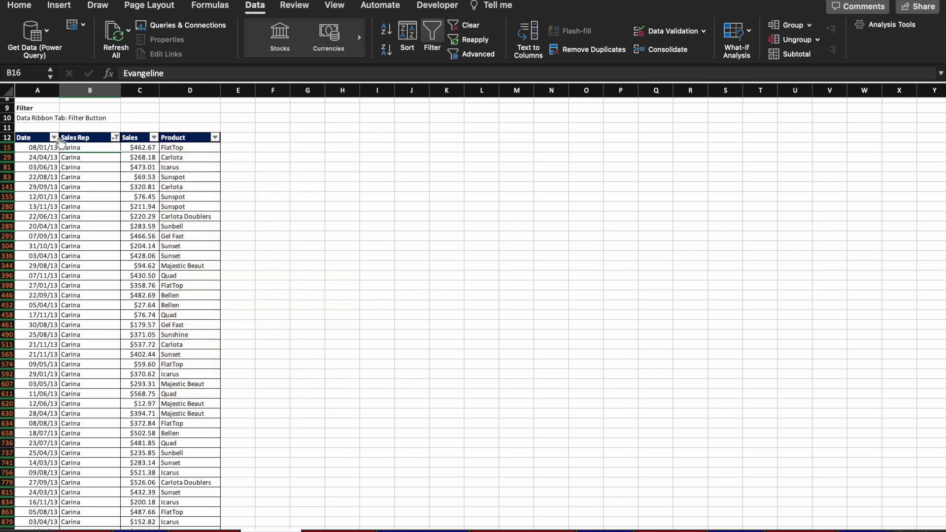
Examine the date filter conditions available for the Date column.
click(54, 137)
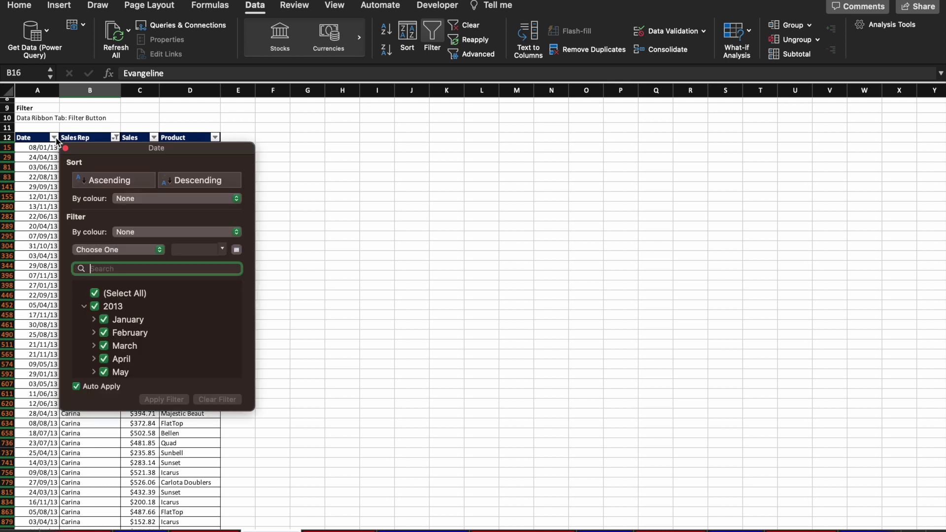
click(120, 251)
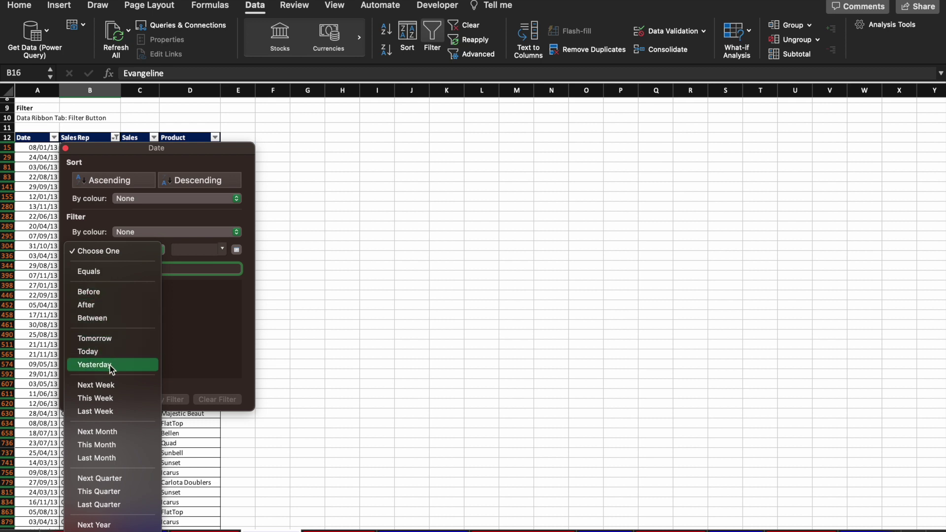
click(466, 270)
click(329, 141)
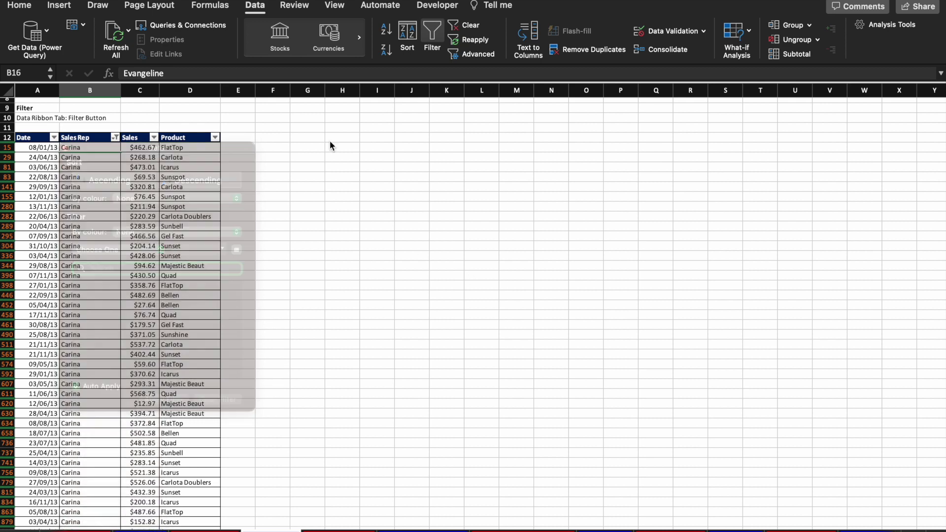
Examine the text filter conditions available for the Product column.
click(216, 138)
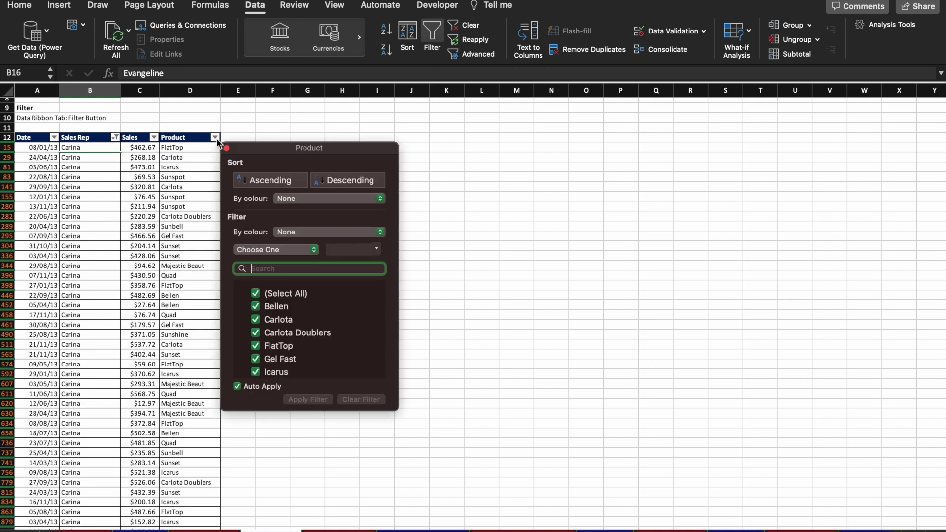
click(270, 251)
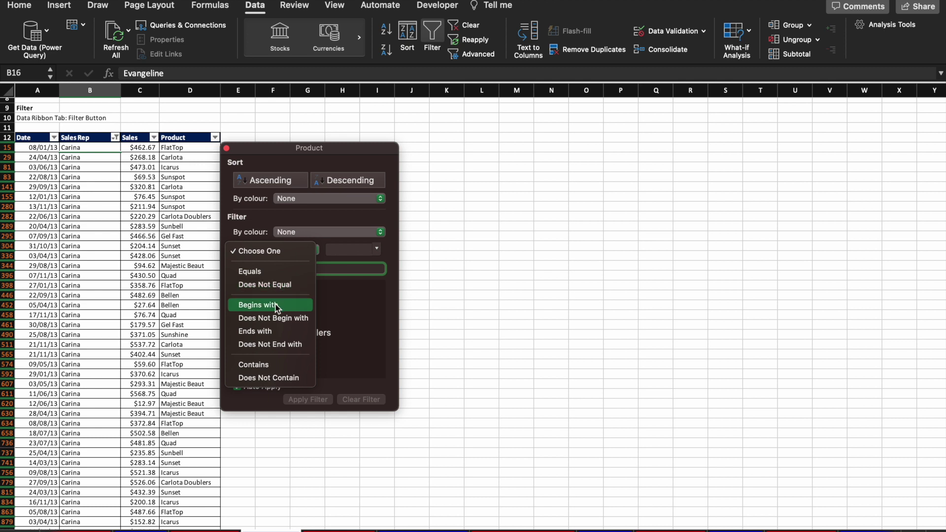
click(435, 330)
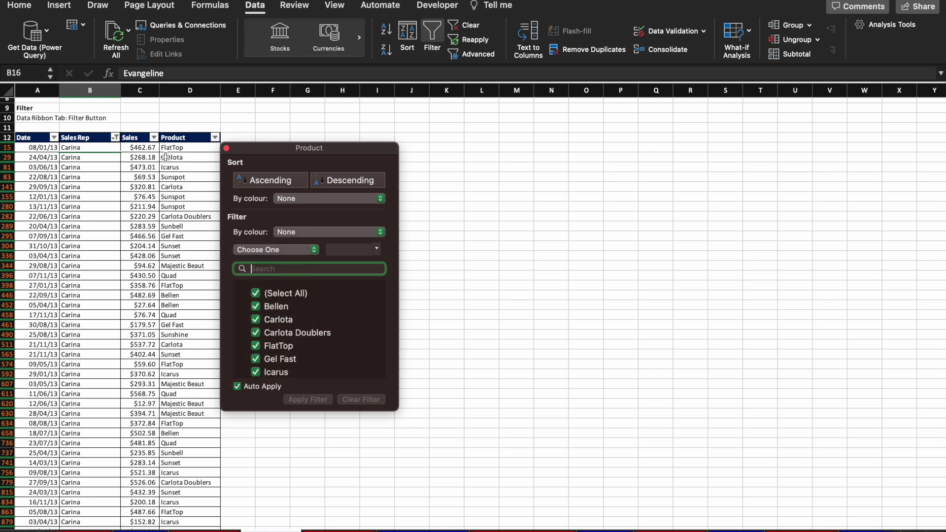
click(163, 180)
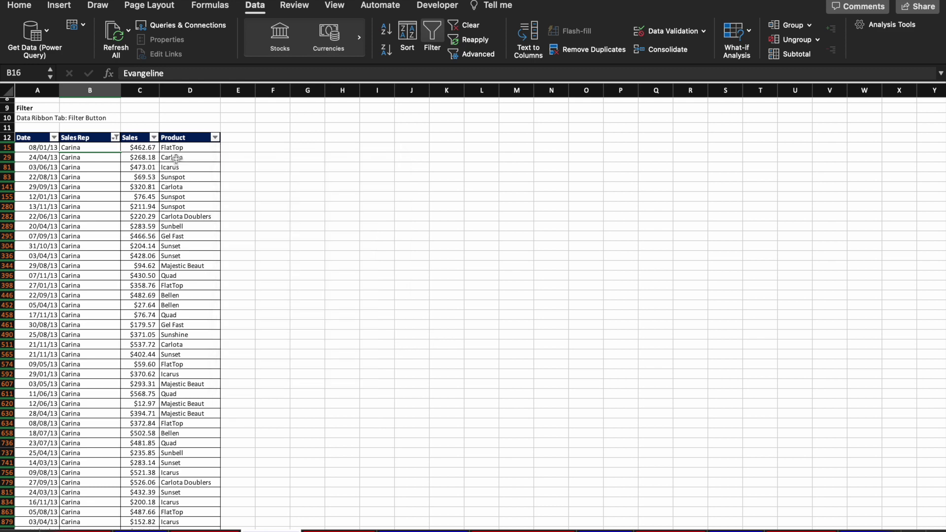
Filter the Sales column to show only amounts greater than 400.
click(154, 138)
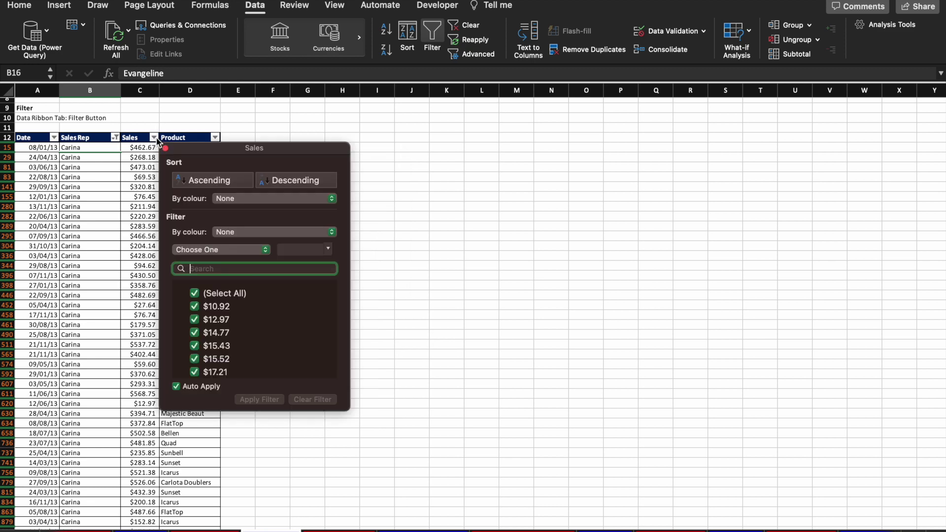
click(241, 253)
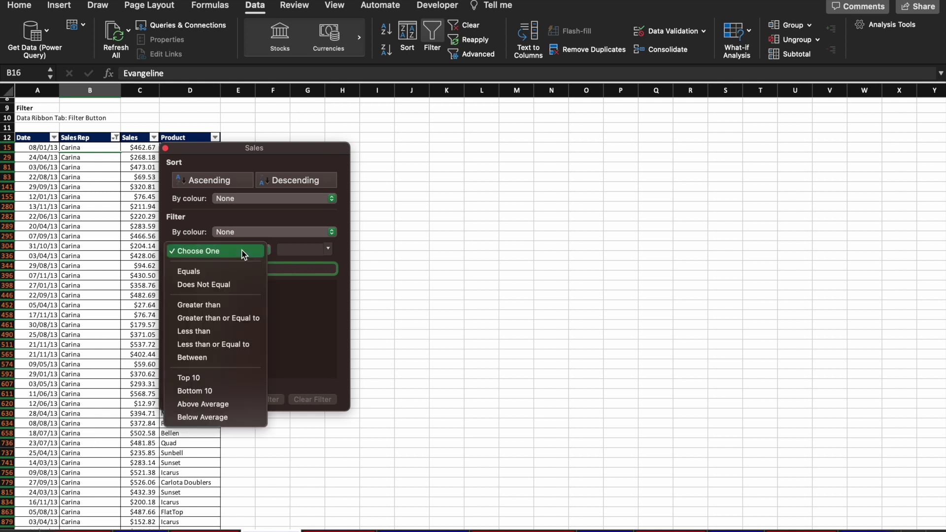
click(221, 304)
text(400)
key(Return)
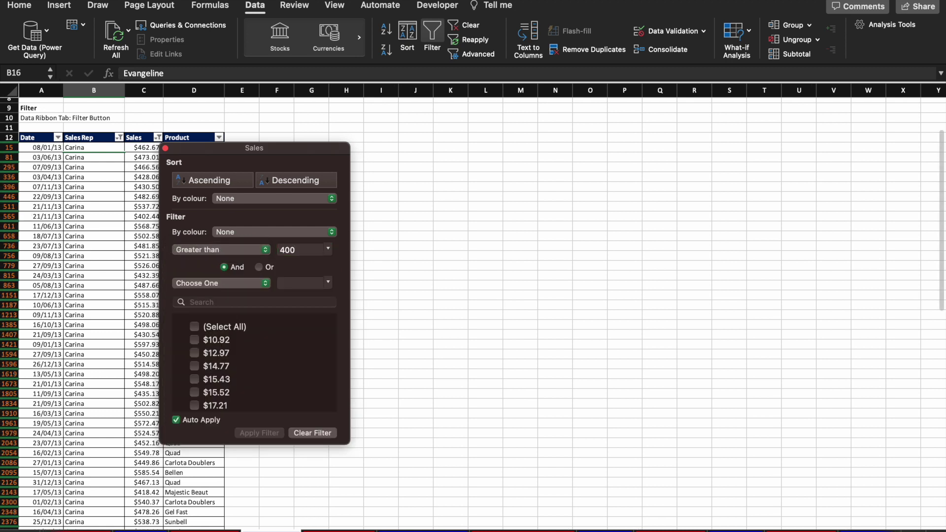
click(245, 284)
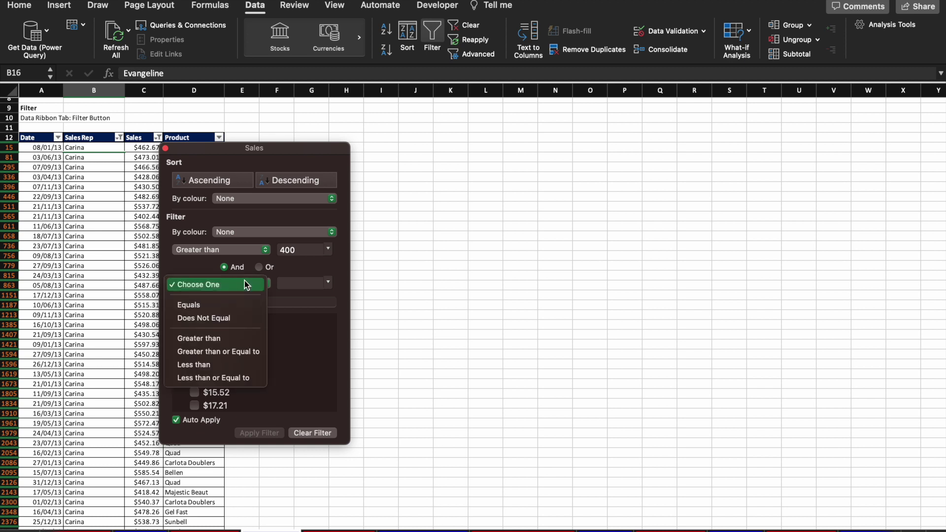
click(202, 365)
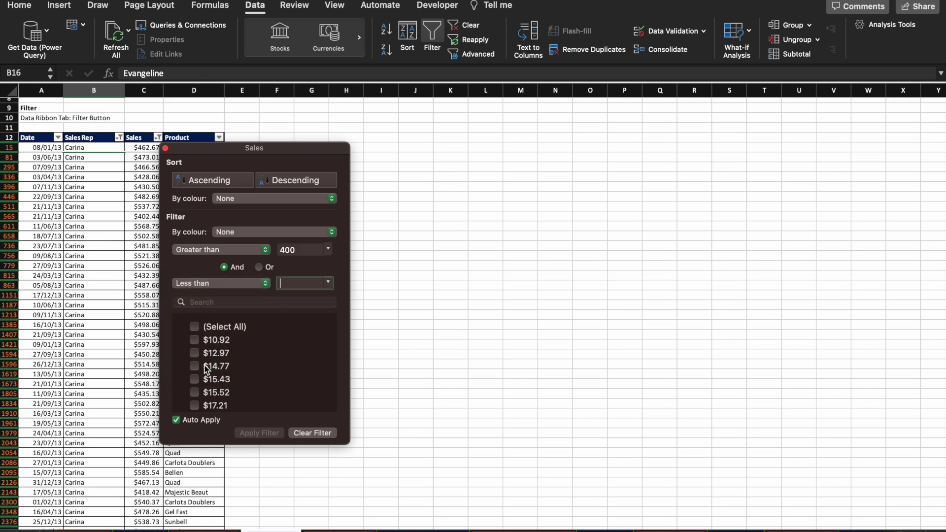
click(468, 254)
Select all the filtered amounts in the Sales column down to the last row to review them.
click(124, 168)
click(161, 187)
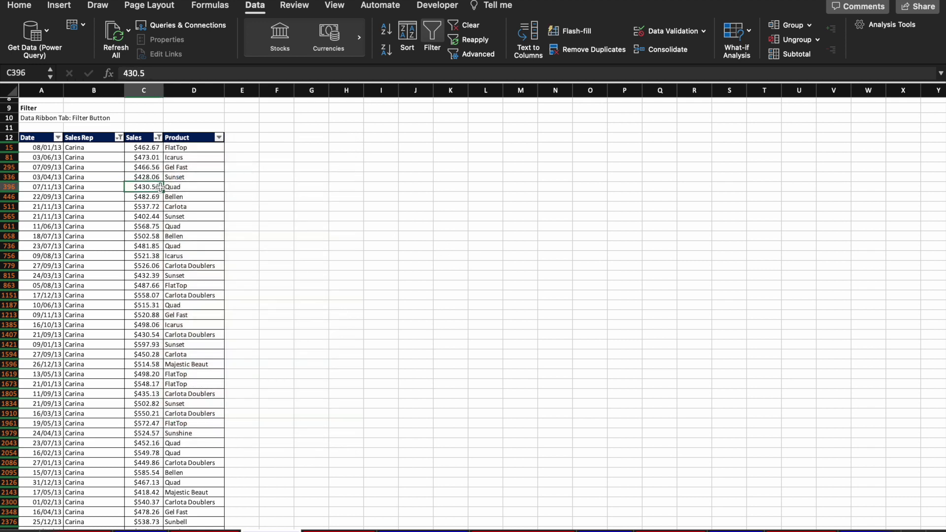
key(ctrl+Down)
key(ctrl+Up)
key(Down)
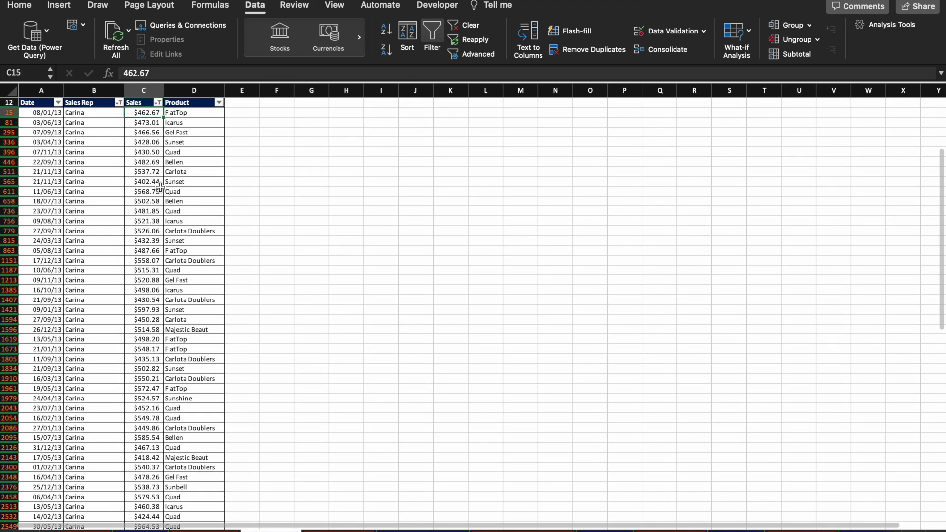
key(ctrl+shift+Down)
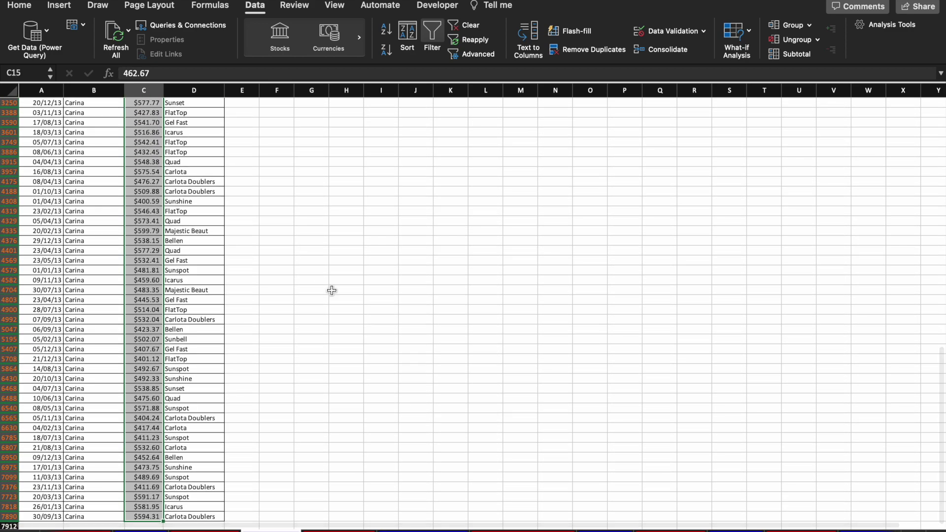
click(175, 339)
key(ctrl+Up)
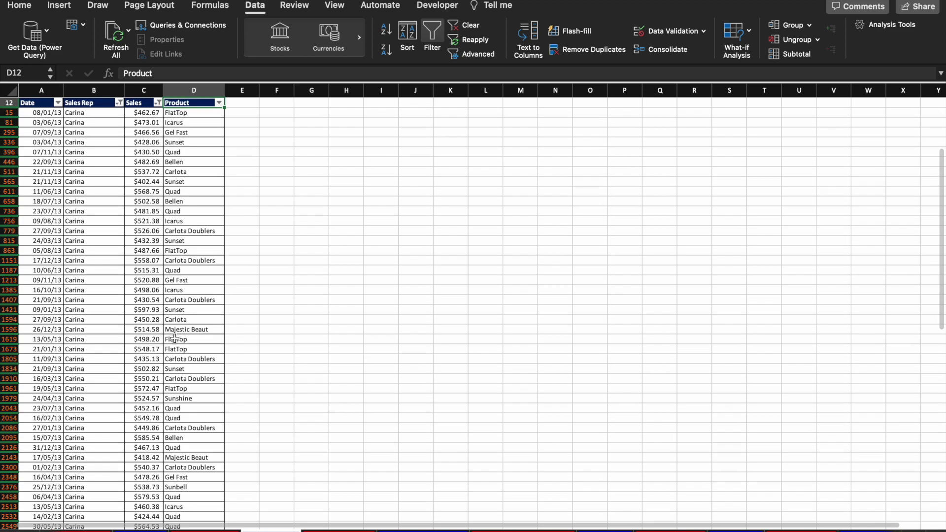
Add a second condition to the Sales filter so amounts must also be less than 450.
click(158, 103)
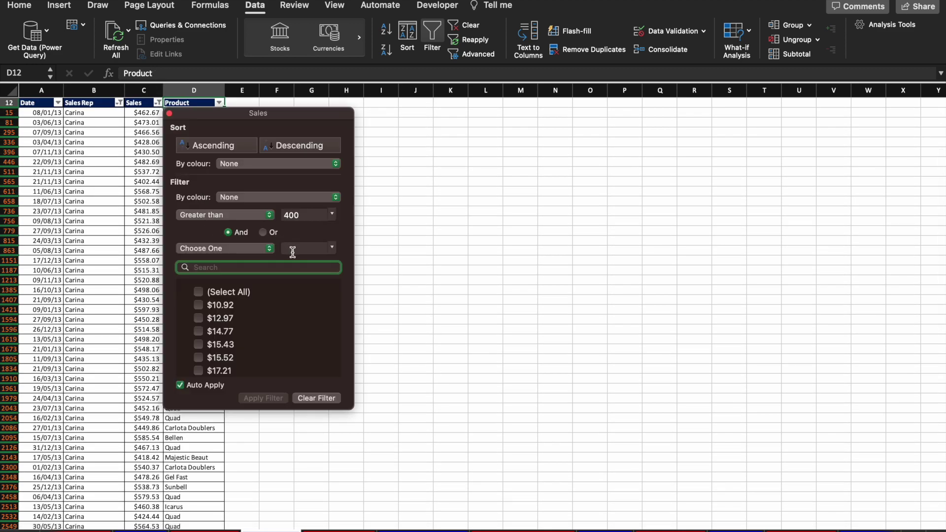
click(294, 253)
text(450)
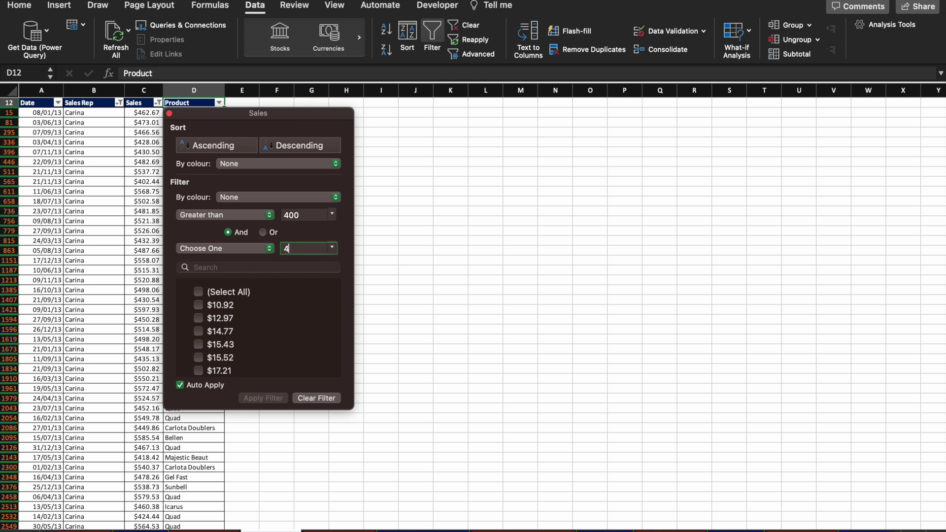
click(217, 248)
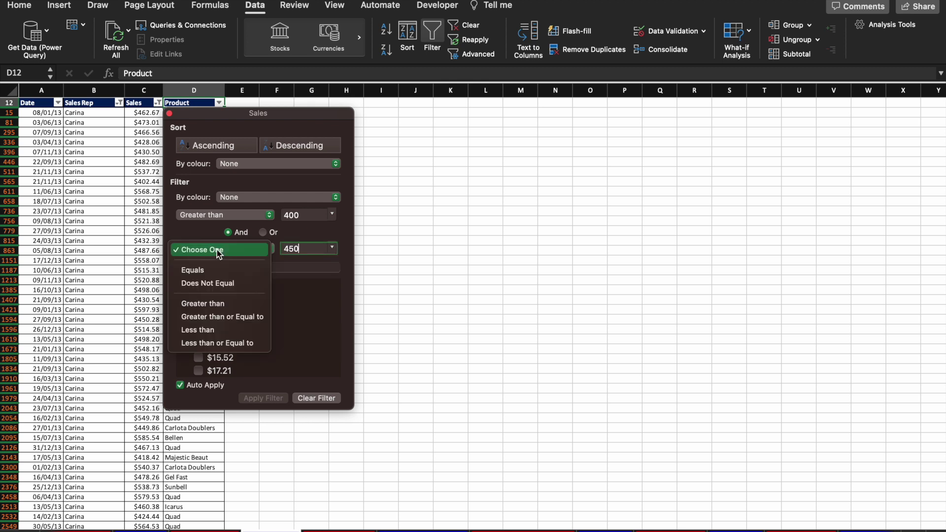
click(217, 331)
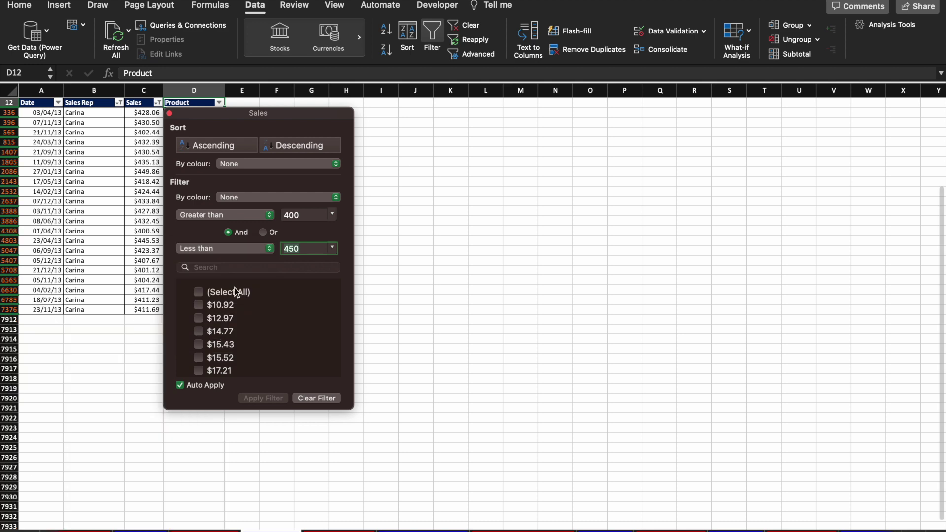
click(94, 361)
Select the Sales amounts between 400 and 450 left by the filter to review them.
click(115, 211)
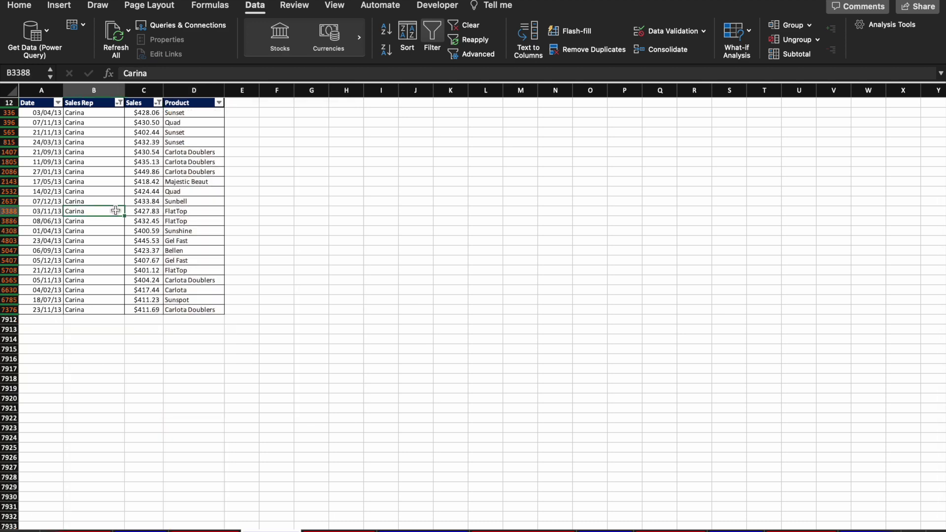
key(super+Up)
key(Right)
key(Down)
key(super+shift+Down)
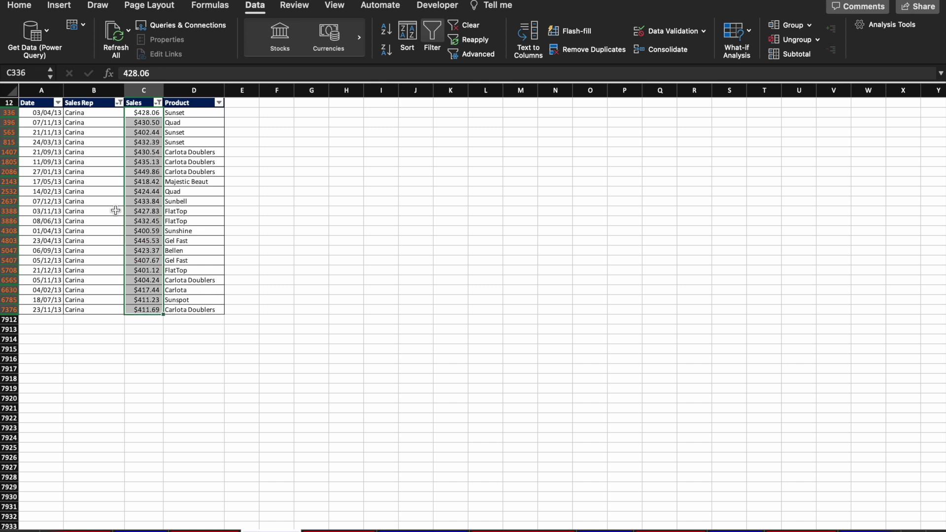
Remove the less than 450 condition from the Sales filter, keeping greater than 400.
scroll(197, 138, up, 2)
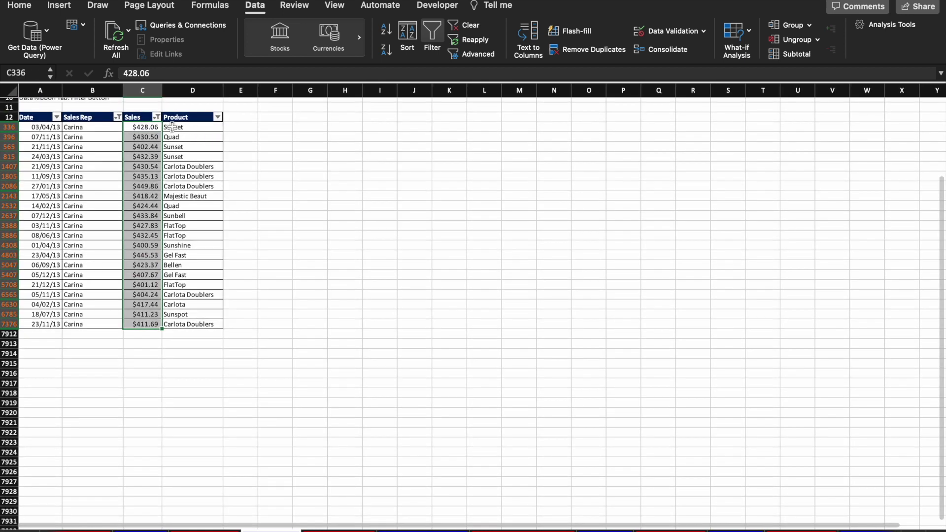
click(157, 117)
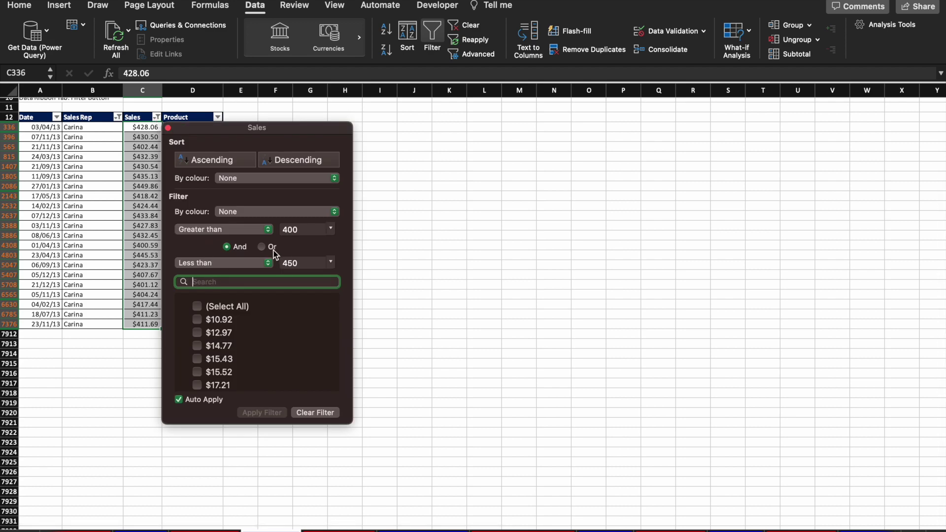
click(249, 262)
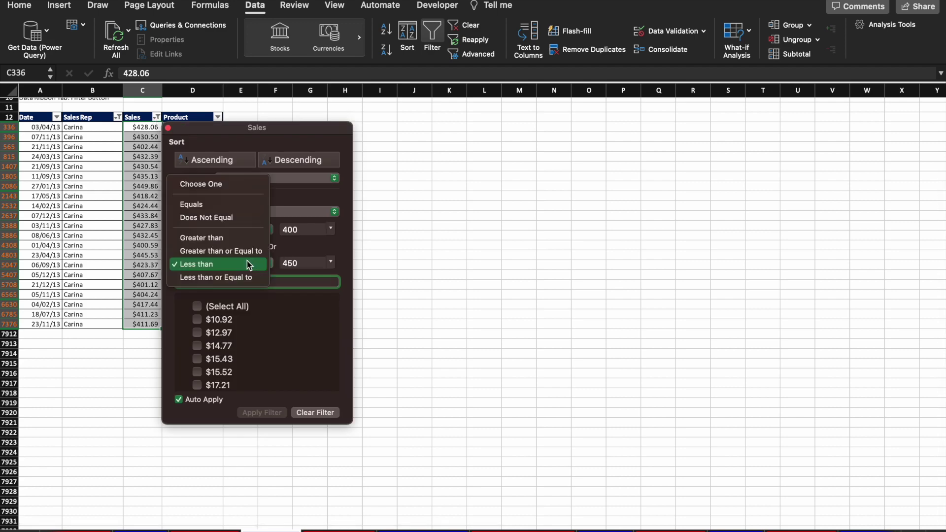
click(224, 192)
click(397, 239)
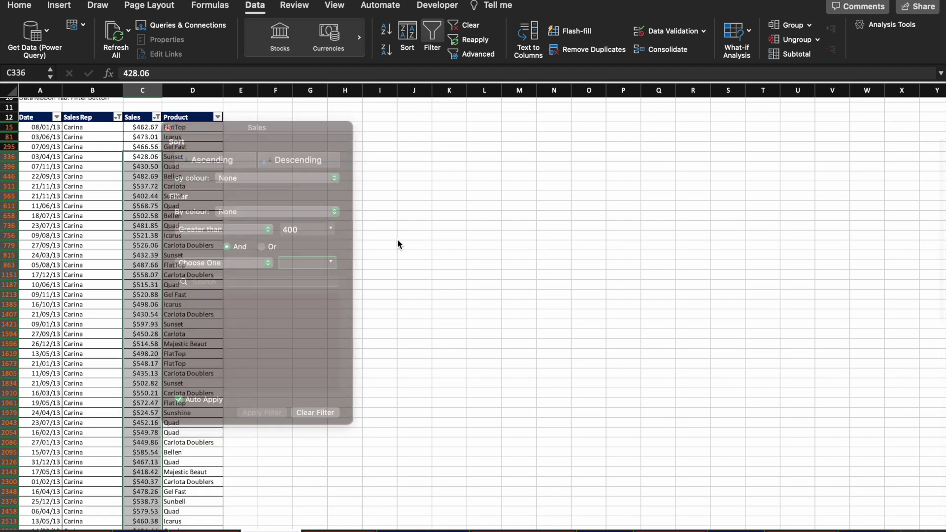
Filter the Product column to show only Carlota.
click(217, 117)
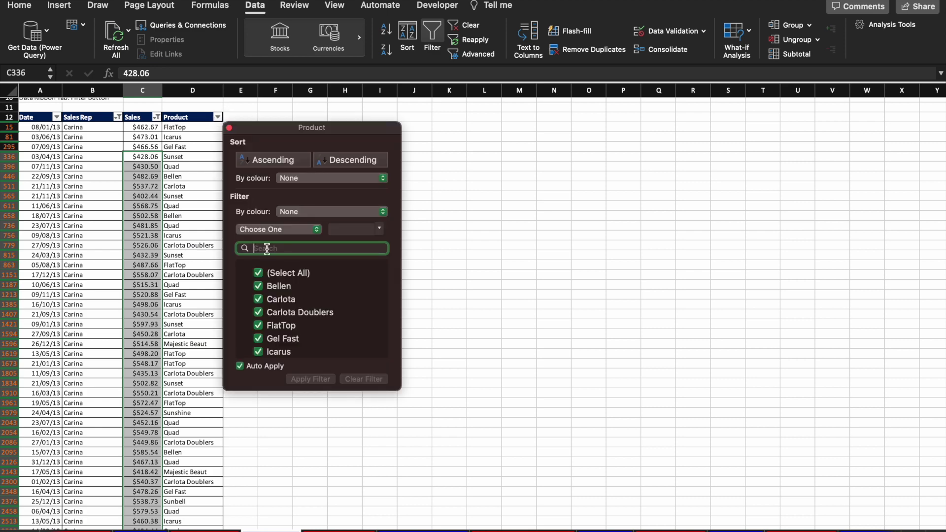
click(258, 273)
click(258, 299)
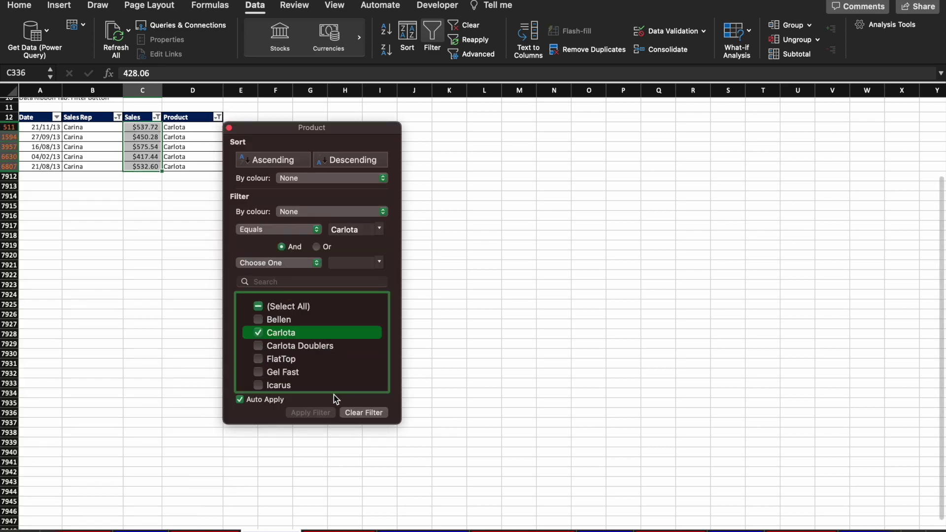
click(513, 282)
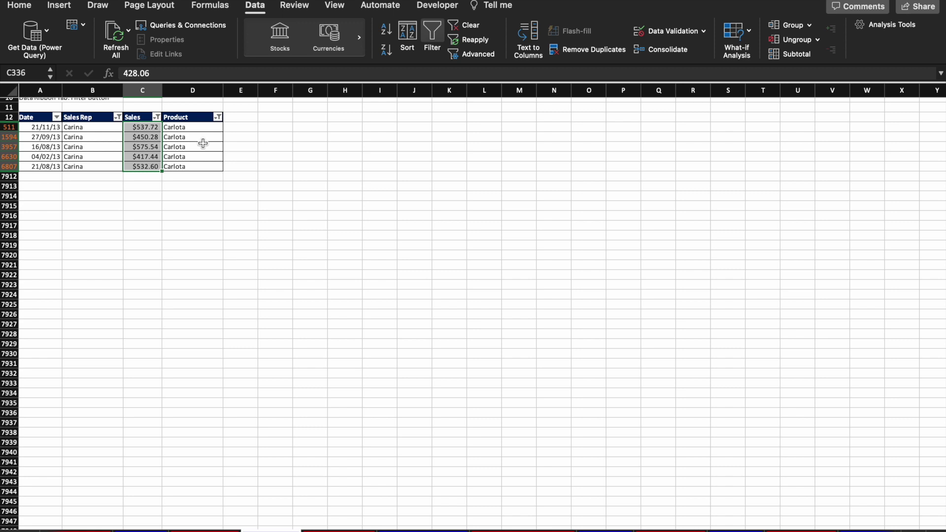
Remove the greater than 400 condition from the Sales column filter.
click(156, 118)
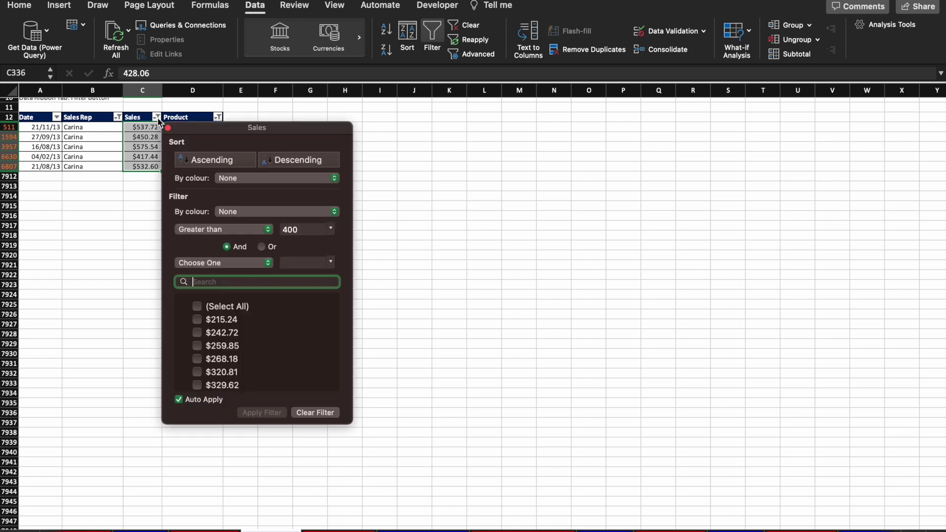
click(244, 230)
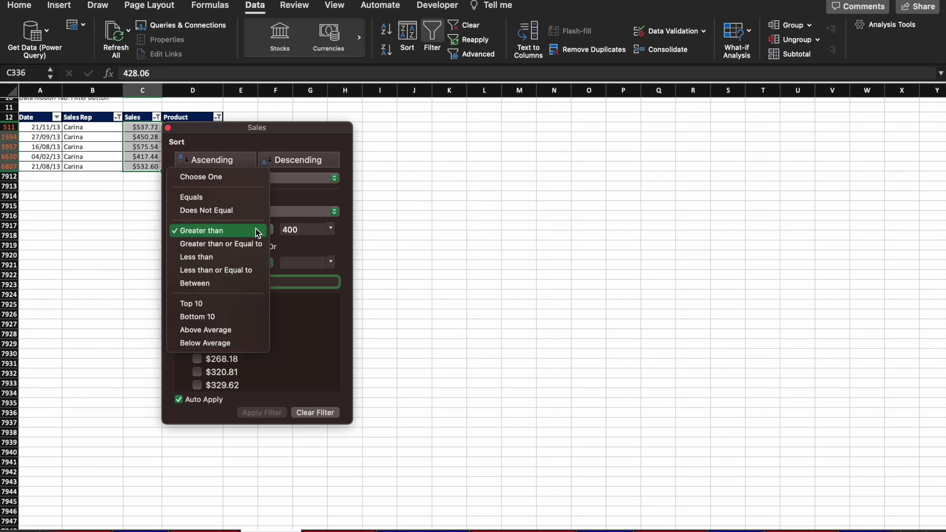
click(207, 177)
click(460, 263)
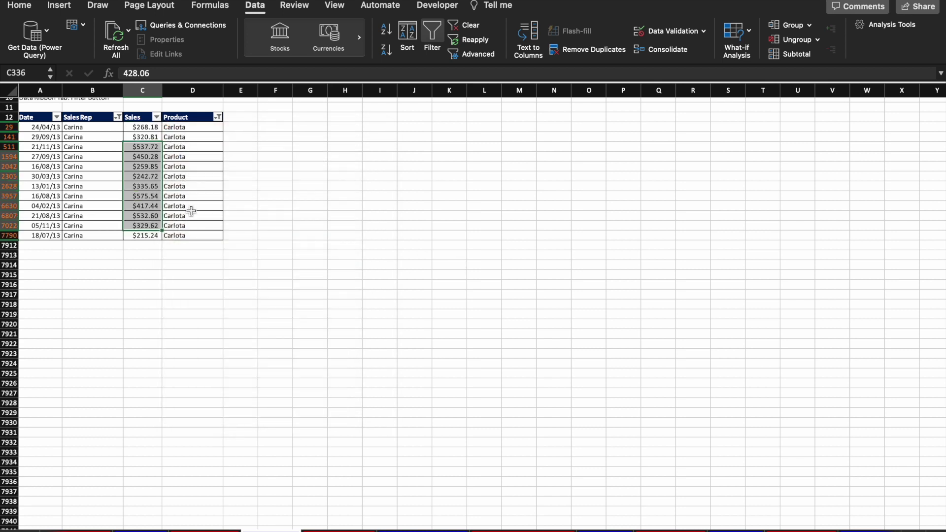
click(190, 167)
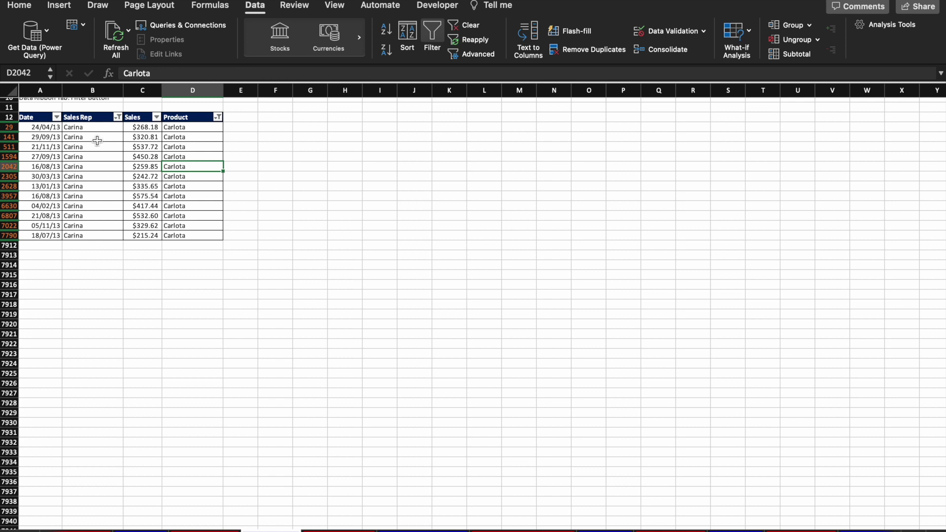
Remove the name condition from the Sales Rep column so all sales reps are included.
click(118, 117)
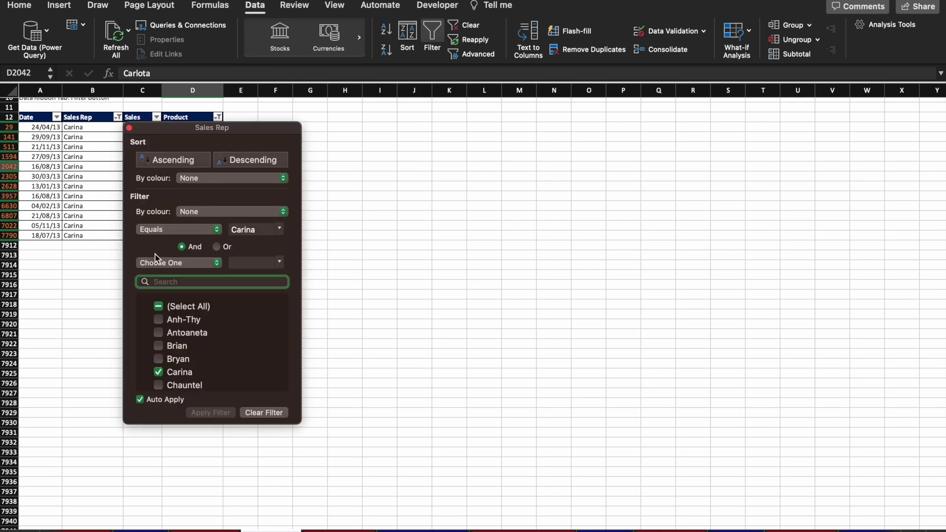
click(200, 229)
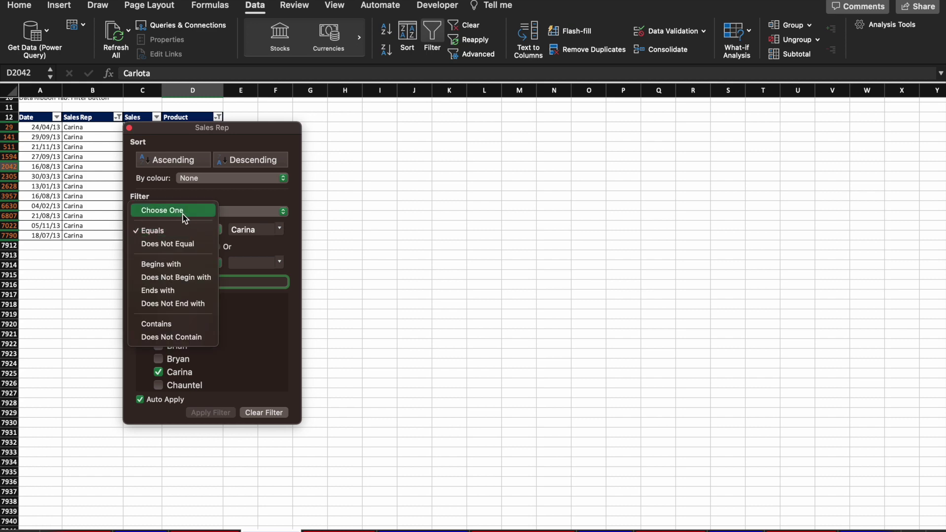
click(183, 213)
click(383, 237)
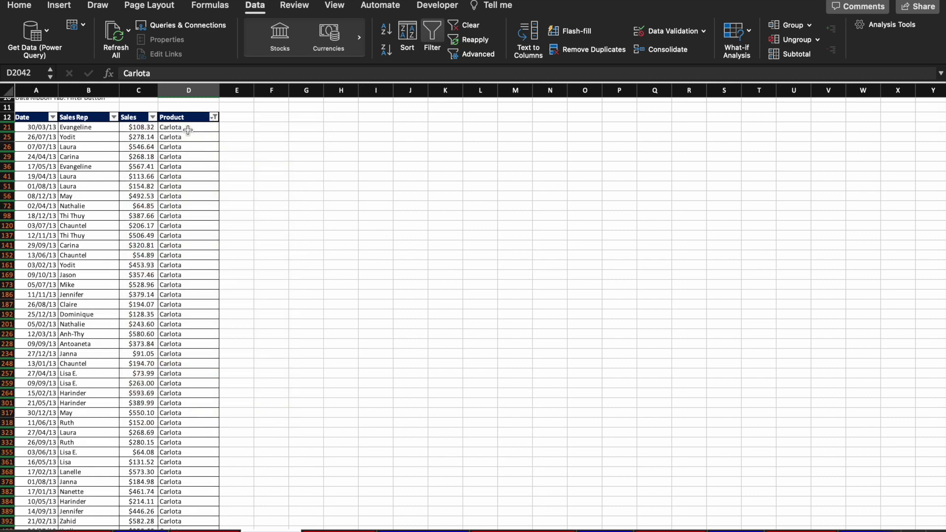
Filter the Date column to show only January 2013.
click(52, 118)
click(93, 272)
click(101, 300)
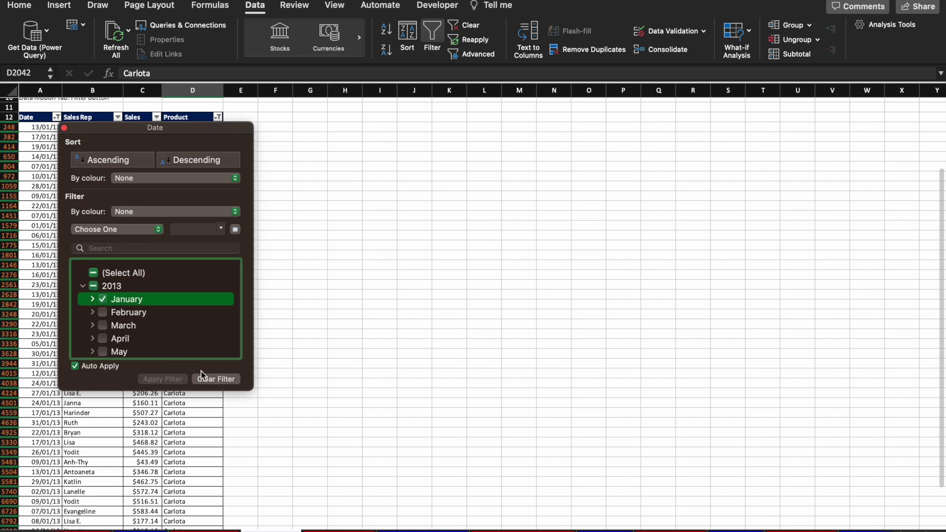
click(351, 342)
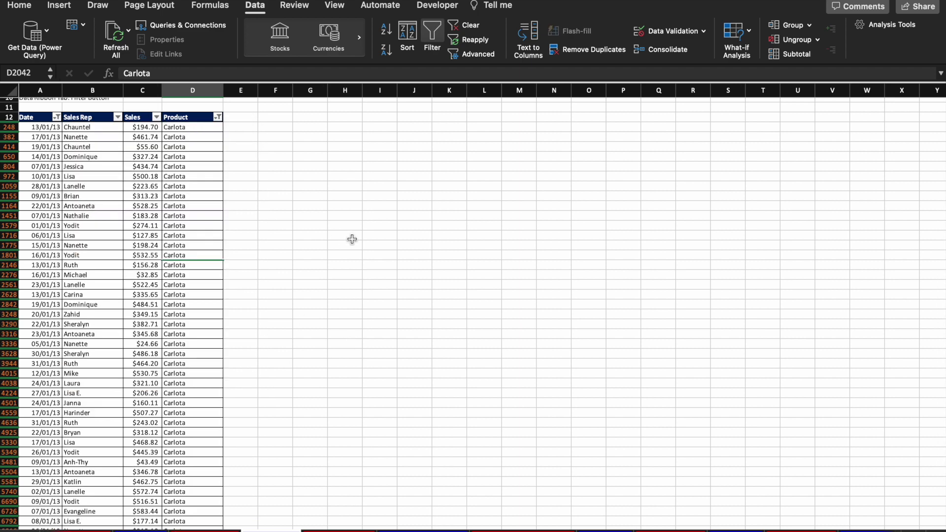
Select all the Sales amounts for Carlota in January 2013 to review them.
click(171, 454)
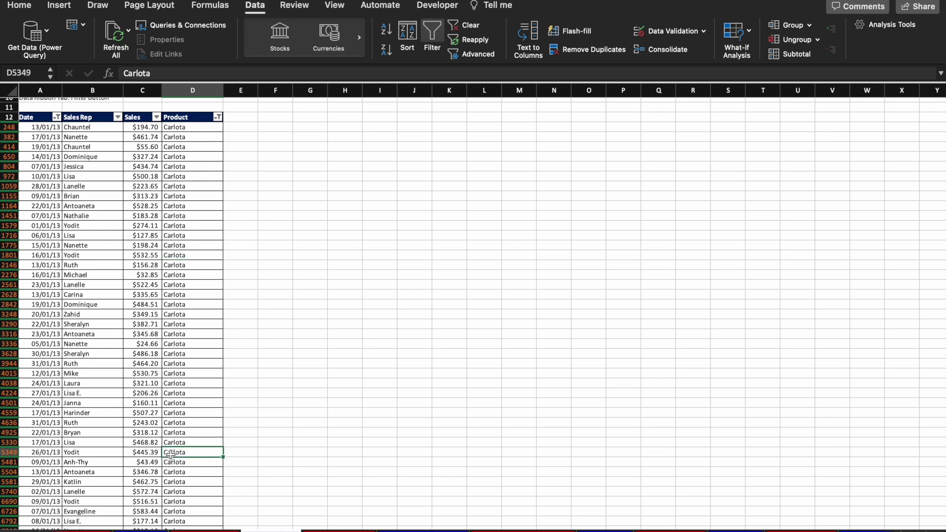
key(ctrl+Up)
key(Left)
key(ctrl+shift+Down)
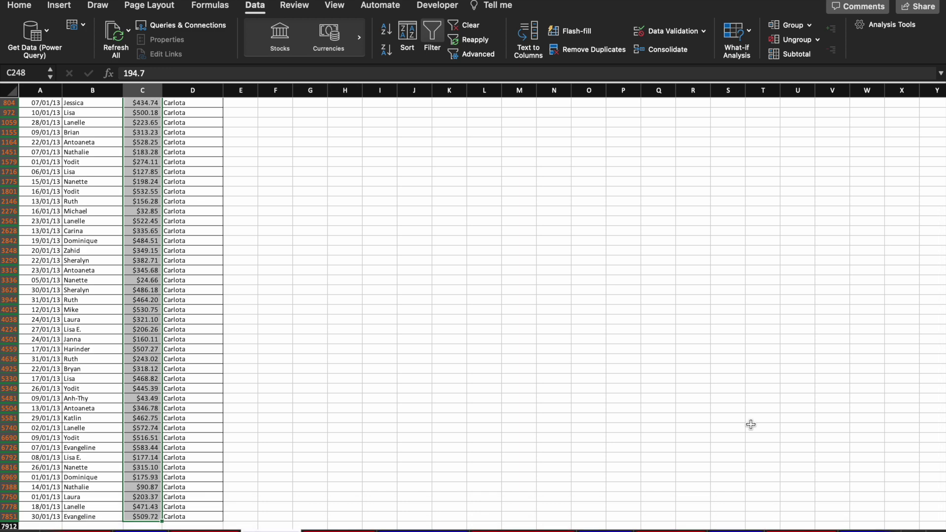
Narrow the Date filter from the whole month to only 01 January 2013.
scroll(302, 392, up, 8)
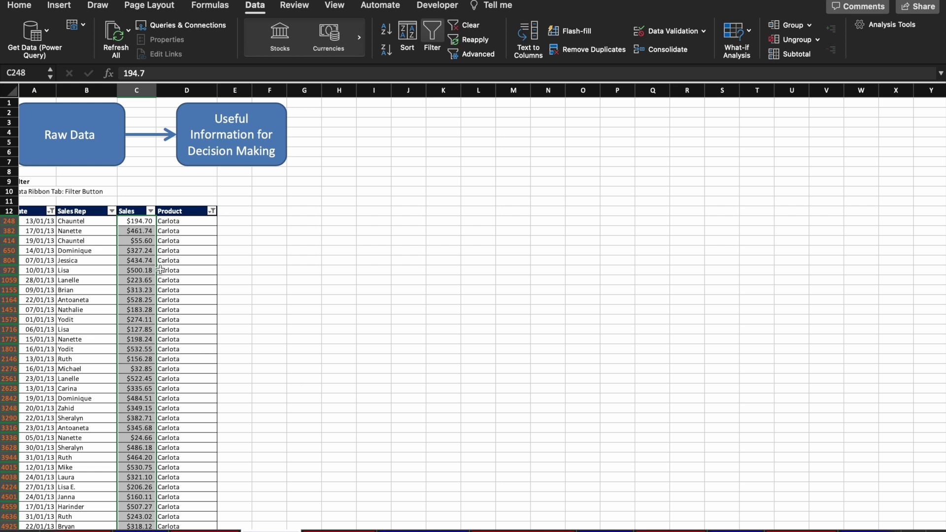
click(51, 212)
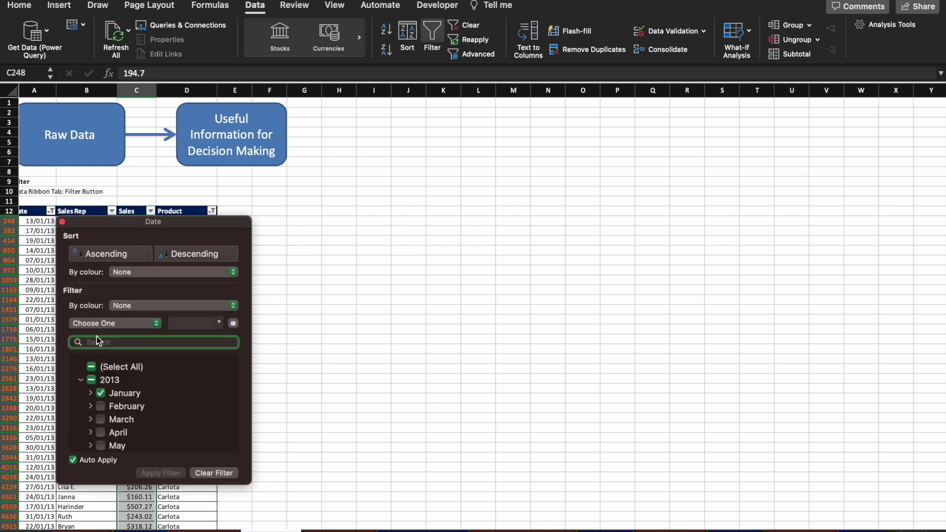
click(91, 394)
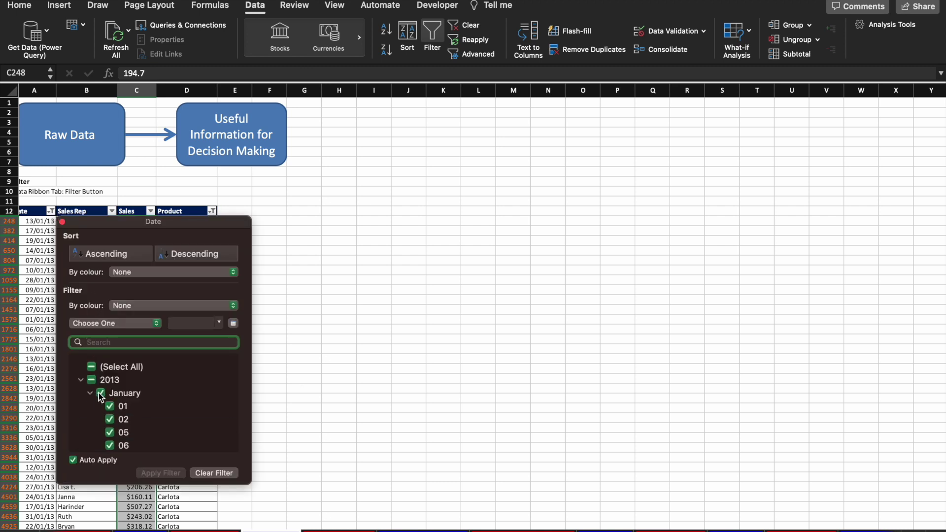
click(102, 392)
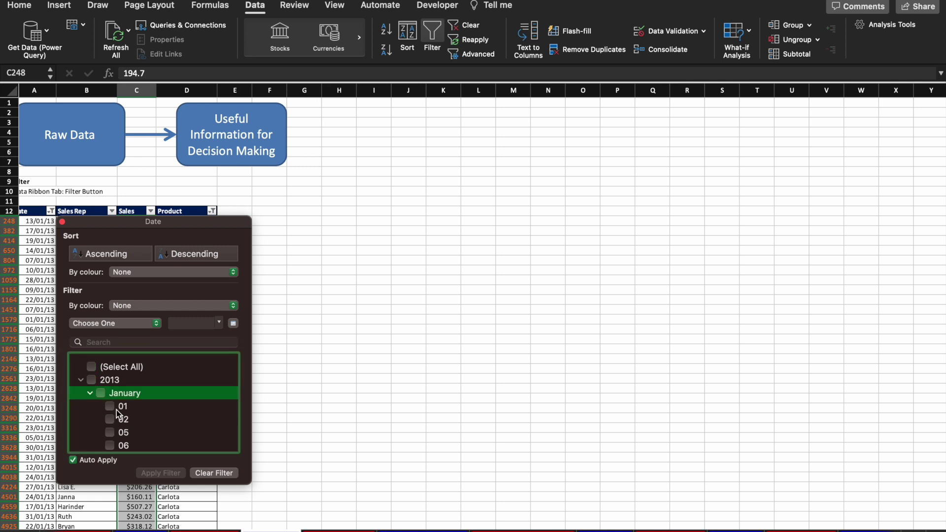
click(117, 410)
click(374, 359)
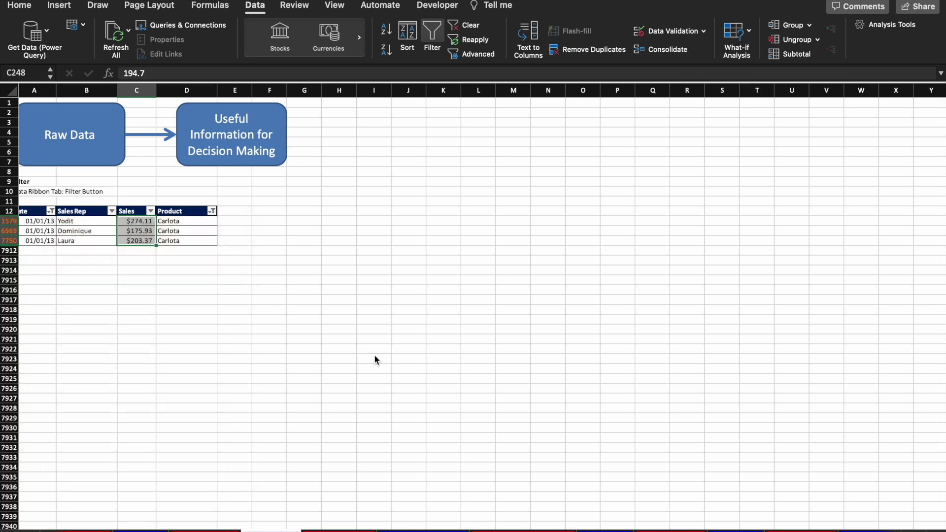
Reset the Date and Product filters so that all dates and all products are included in the sales table.
click(51, 211)
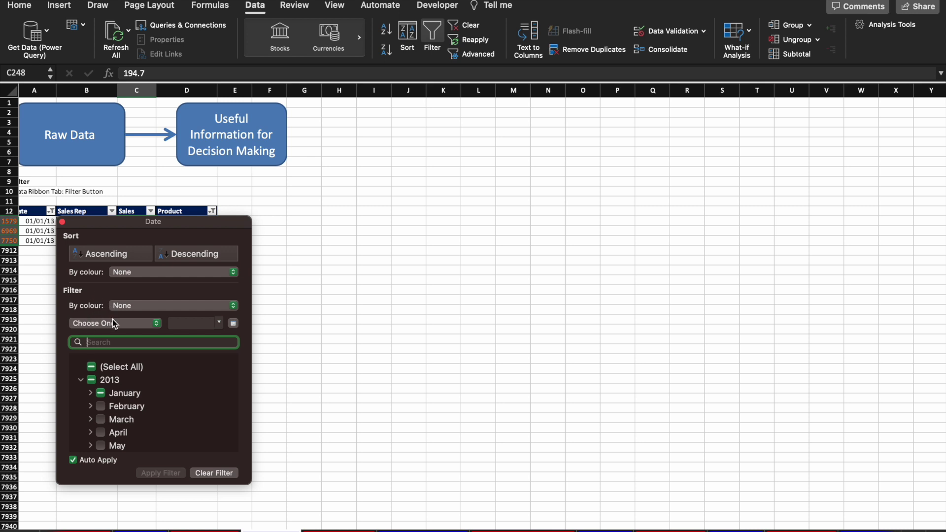
click(94, 367)
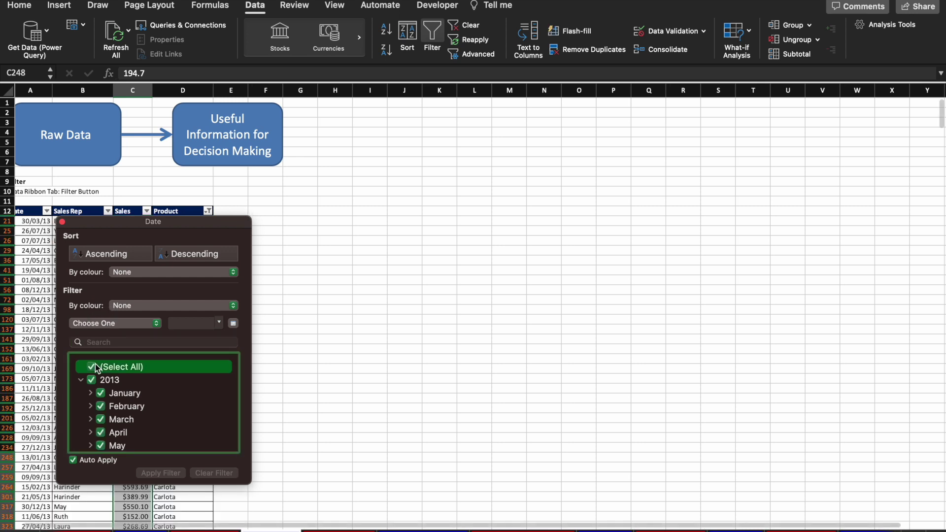
click(335, 390)
click(208, 211)
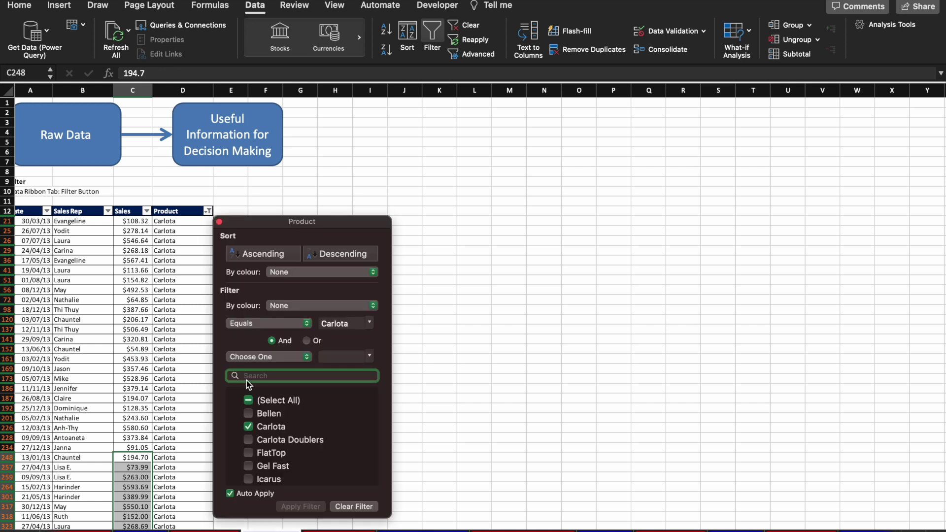
click(248, 400)
click(478, 406)
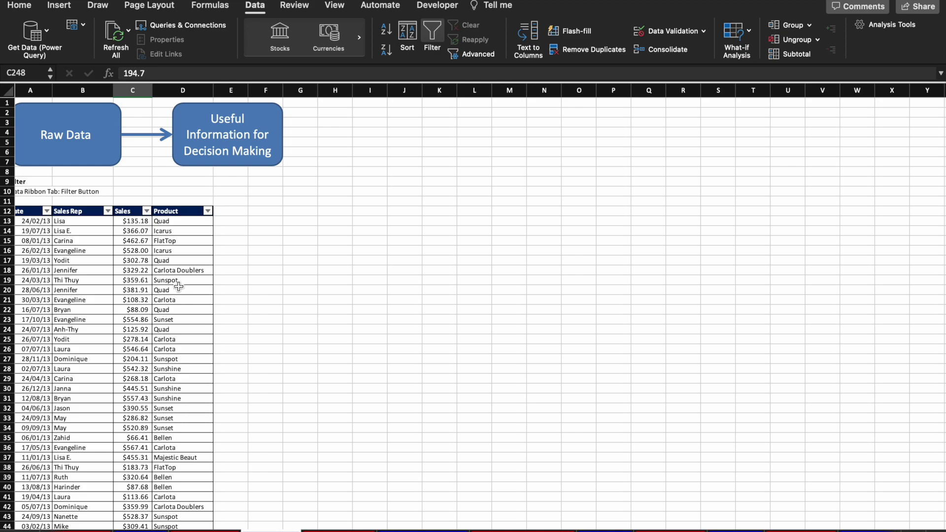
Check the extent of the unfiltered sales table along the Product column, from its header to its last row.
click(178, 286)
key(ctrl+Down)
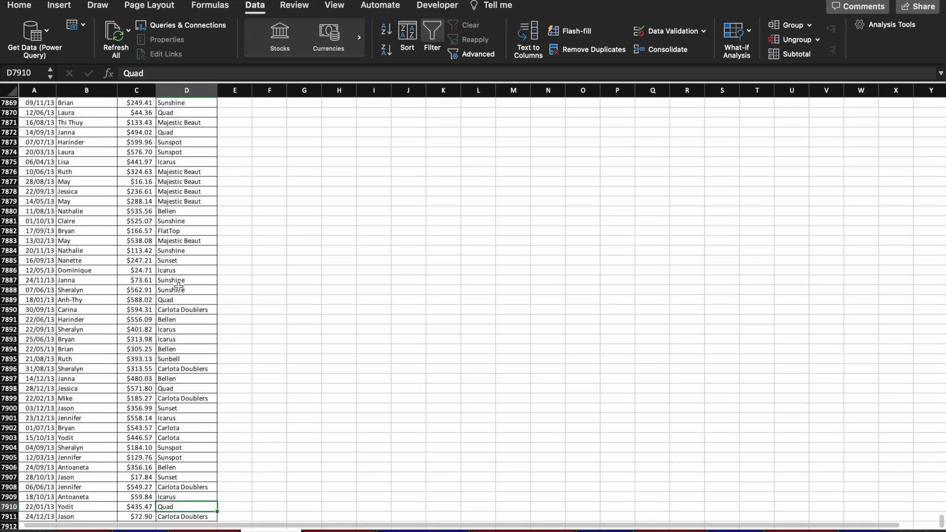
key(ctrl+Up)
scroll(178, 286, up, 1)
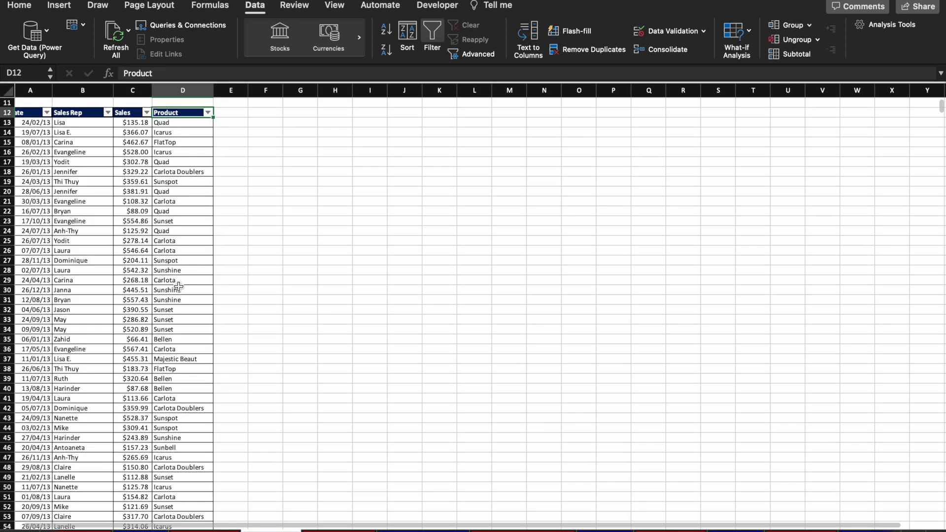
key(ctrl+Down)
key(Down)
key(ctrl+Up)
key(ctrl+Up)
key(Down)
key(Up)
key(Up)
key(Up)
key(Up)
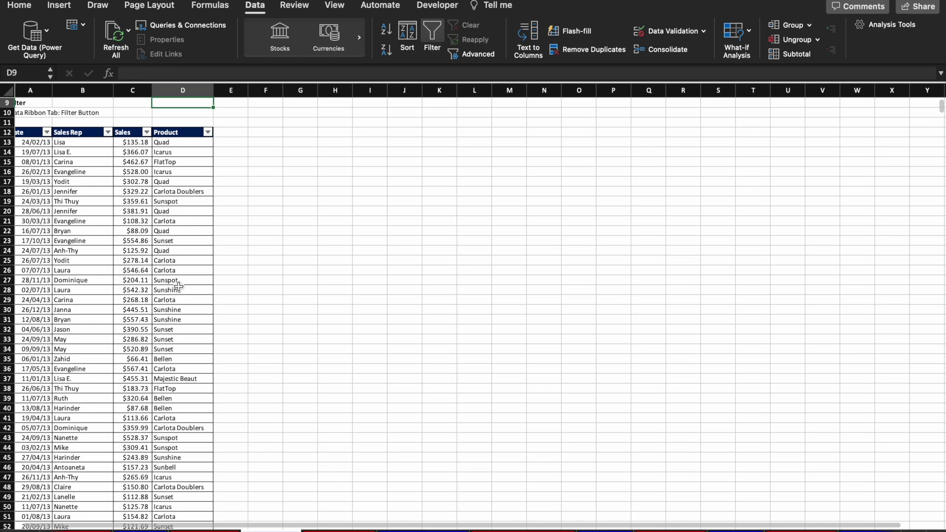
scroll(178, 286, up, 4)
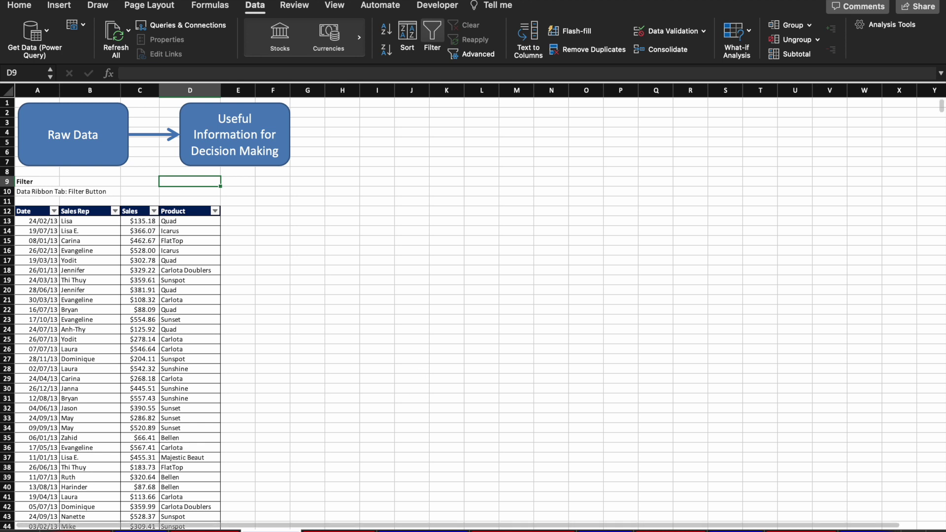
Switch to the DA - PivotTables-1 sheet and highlight the field names Date, Region, SalesRep and Sales in row 22.
click(419, 531)
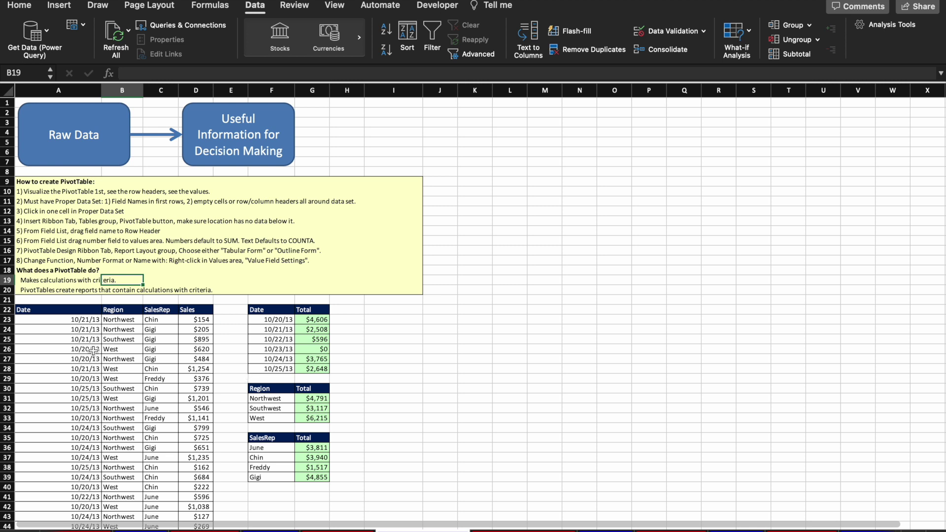
click(73, 306)
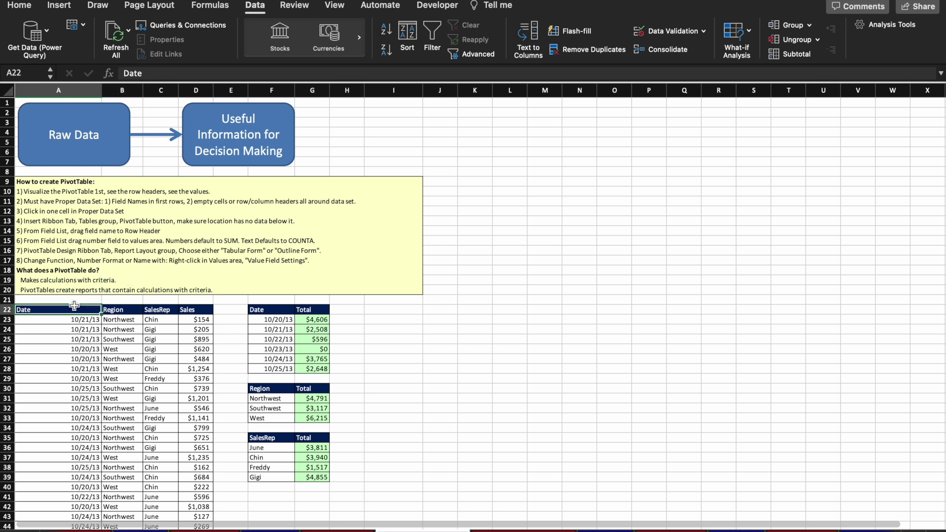
key(shift+Right)
key(shift+Right)
key(shift+Right)
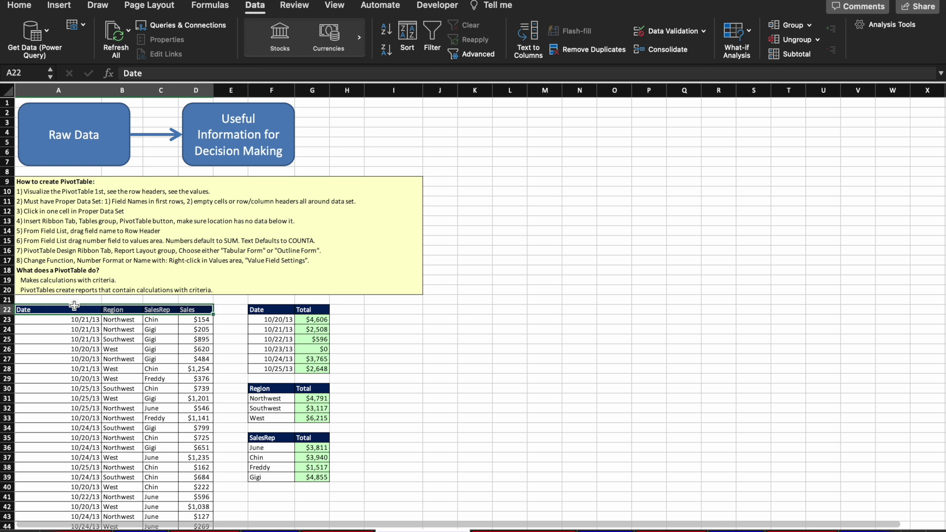
key(Right)
key(Left)
key(shift+Right)
key(shift+Right)
key(shift+Right)
Examine the records directly below the field names, highlighting one record across all four fields.
key(Down)
key(Down)
key(Down)
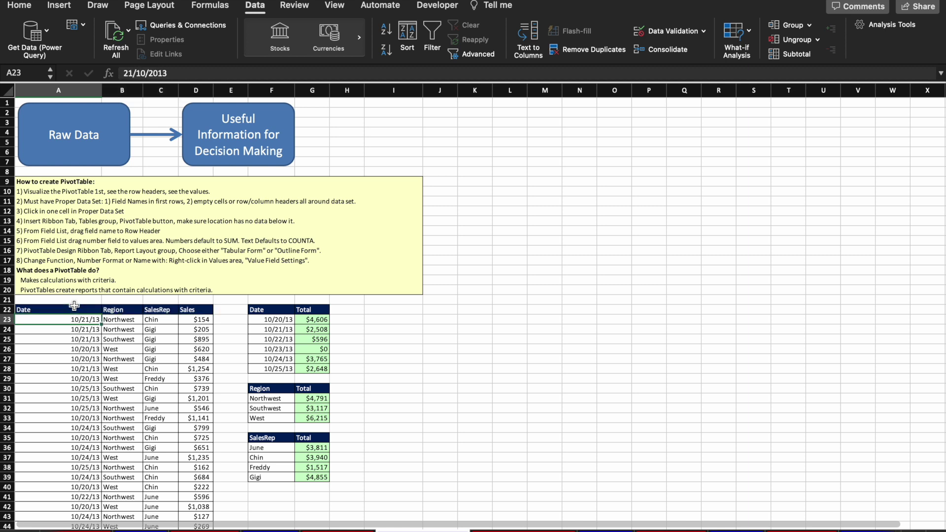
key(shift+Right)
key(shift+Right)
key(shift+Right)
key(Up)
key(Right)
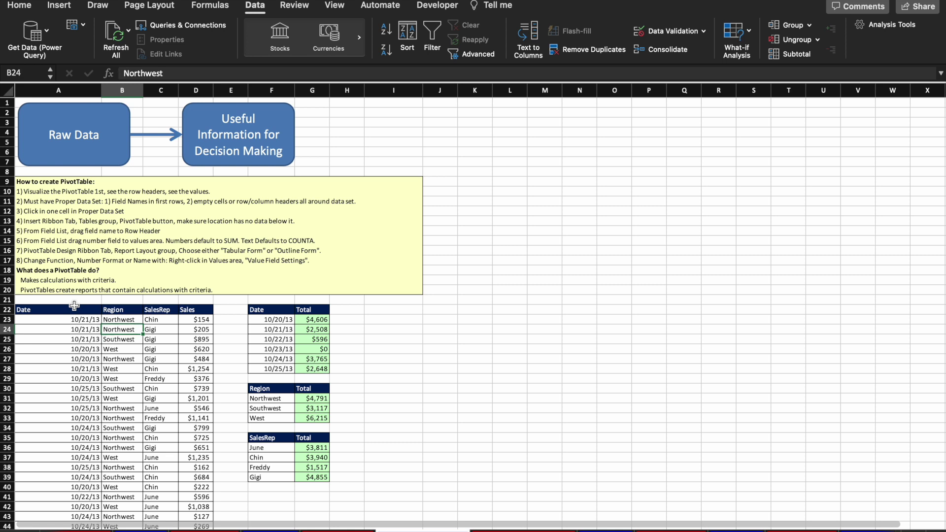
Check the cells bordering the data set in row 21 above the field names and in column E beside the Sales column.
key(Up)
key(Right)
key(Up)
key(Up)
key(Left)
key(Left)
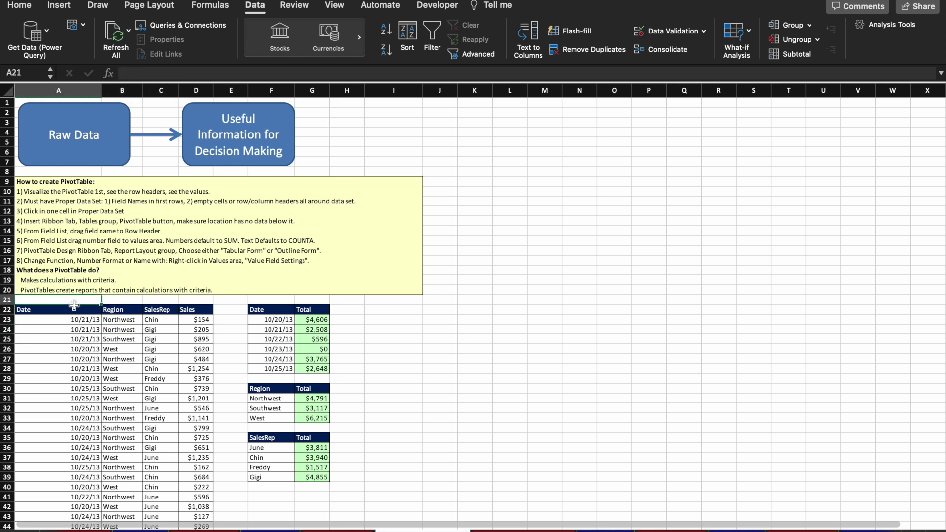
key(shift+Right)
key(shift+Right)
key(shift+Right)
key(shift+Right)
key(Right)
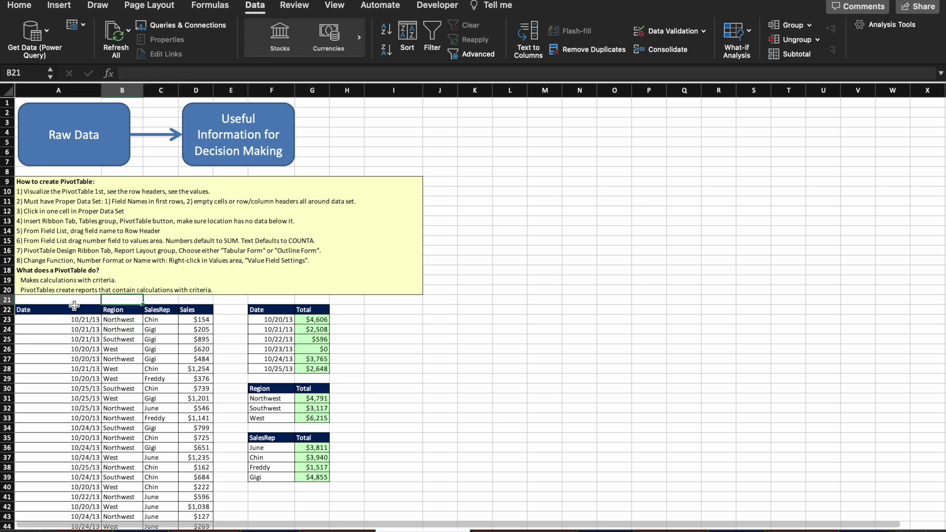
key(Right)
key(Right)
key(Right)
key(Down)
key(Down)
key(Down)
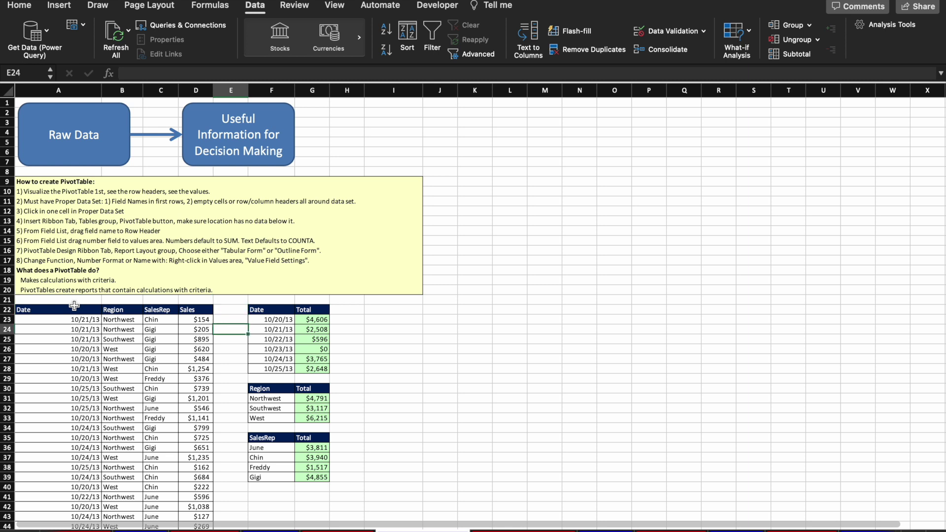
key(Up)
key(Up)
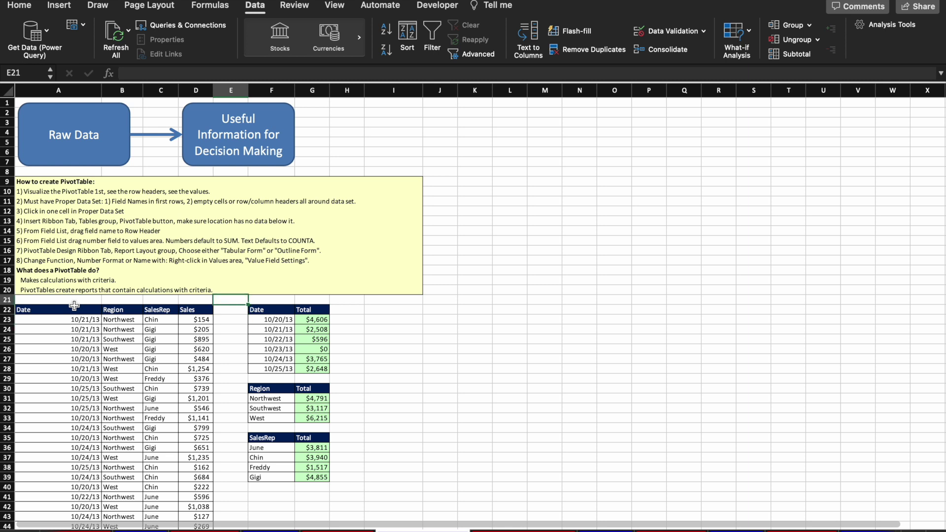
Inspect the rows beneath the data set down to the last worksheet row, and return to the row above the field names.
key(ctrl+Down)
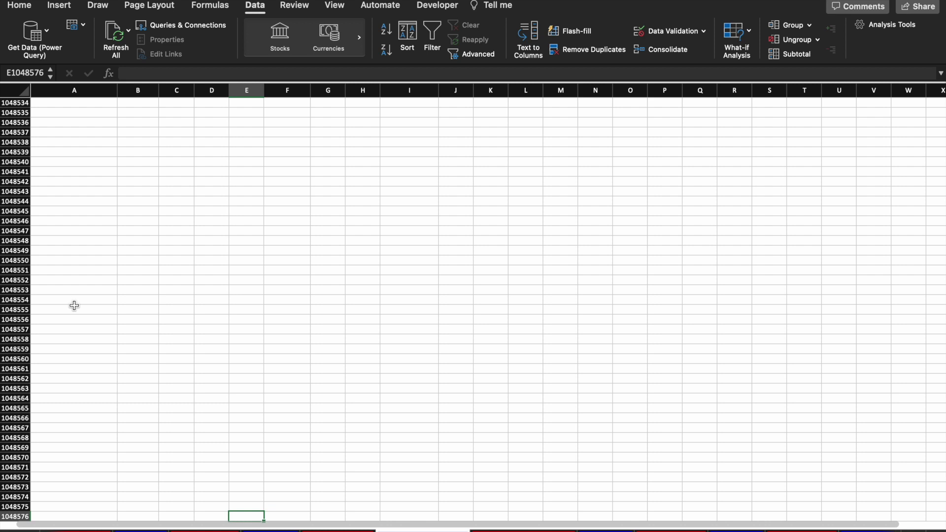
key(Left)
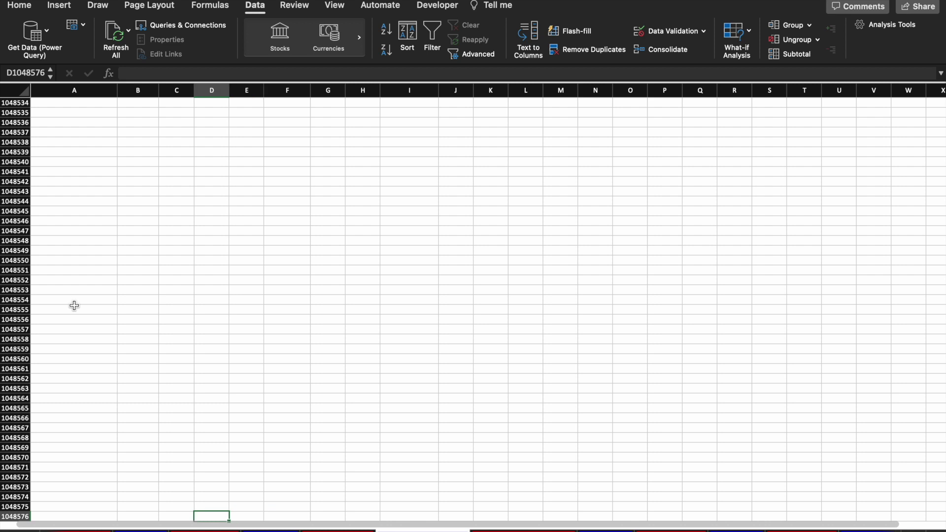
key(ctrl+Up)
key(ctrl+Down)
key(Left)
key(Right)
key(Left)
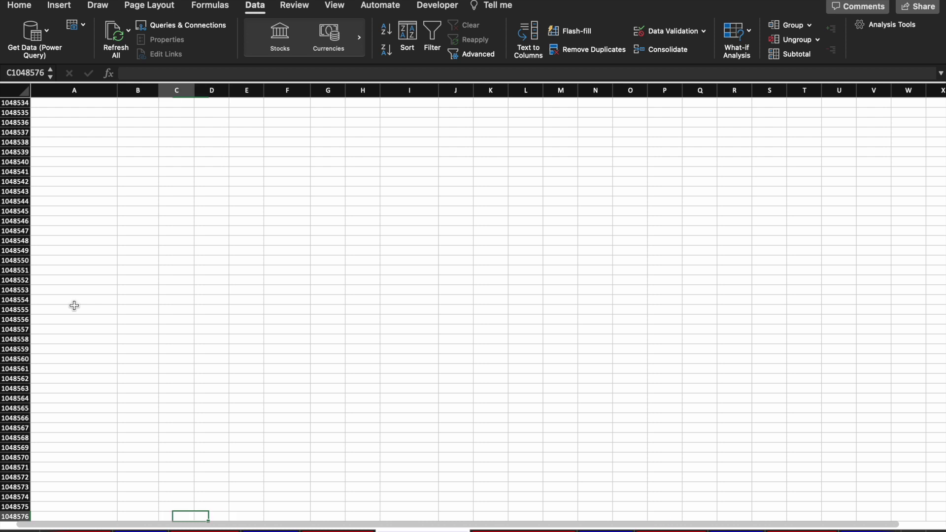
key(ctrl+Up)
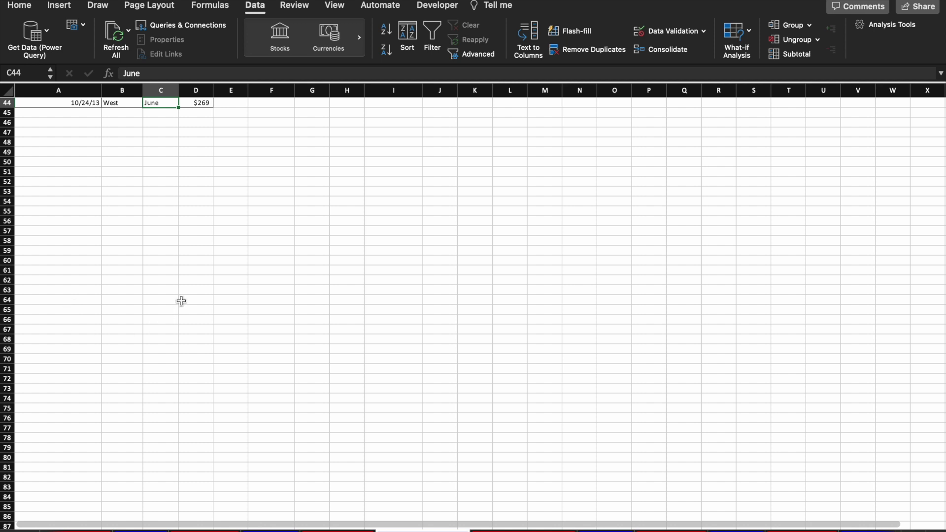
key(ctrl+Up)
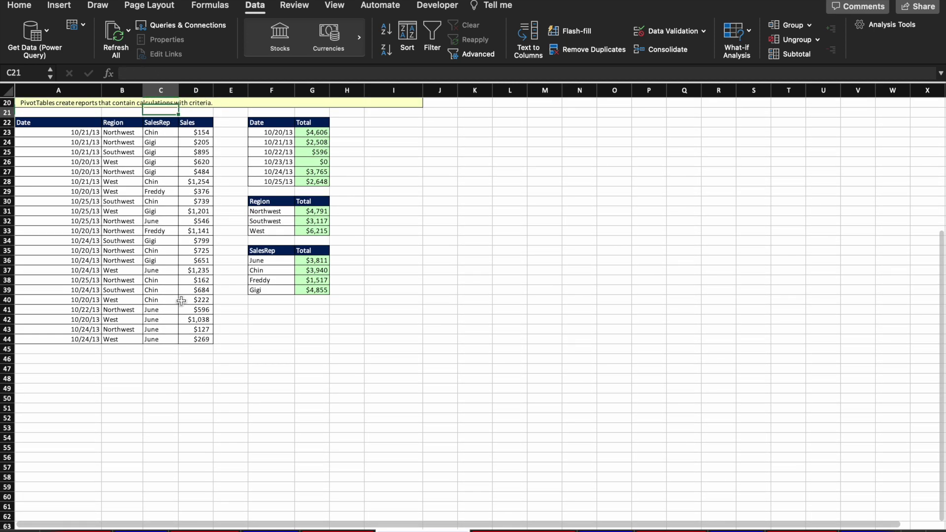
Review the data set from its Date header and compare it with the sales table on the Filter sheet.
key(Left)
key(Left)
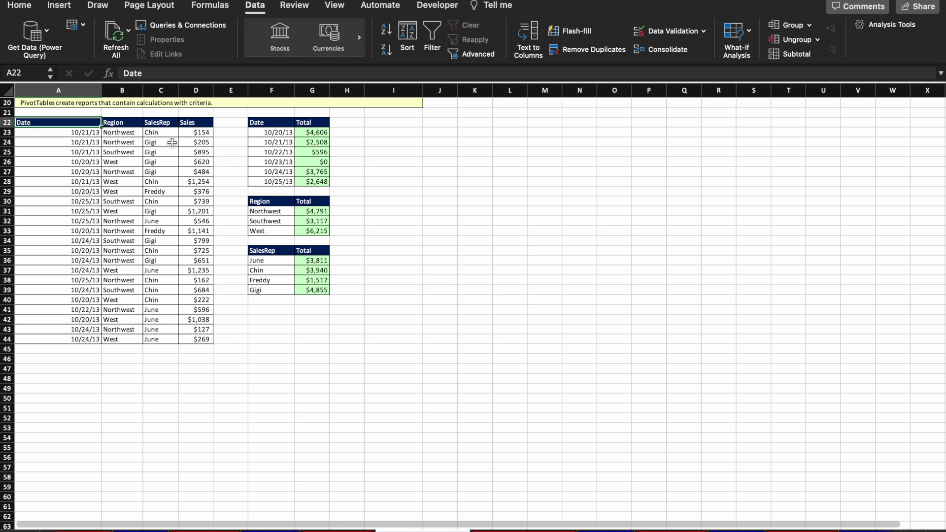
scroll(169, 145, up, 2)
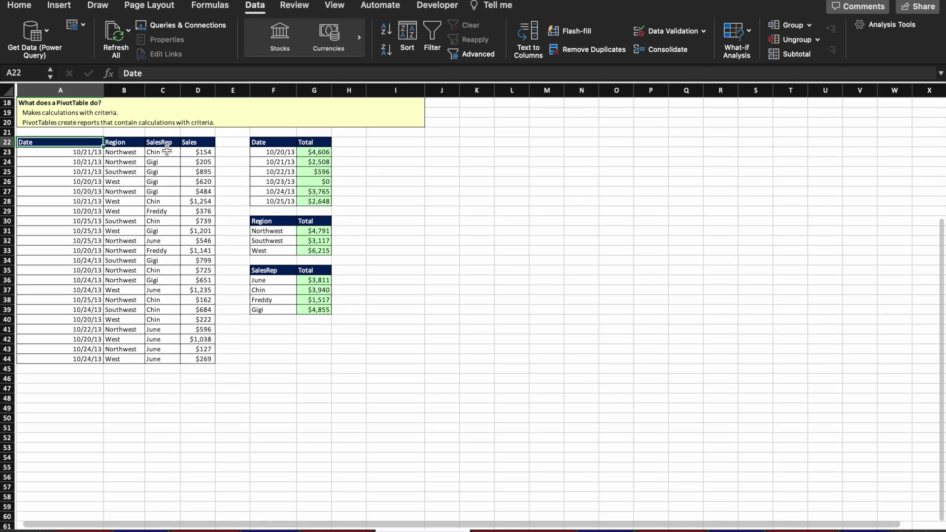
scroll(167, 151, down, 1)
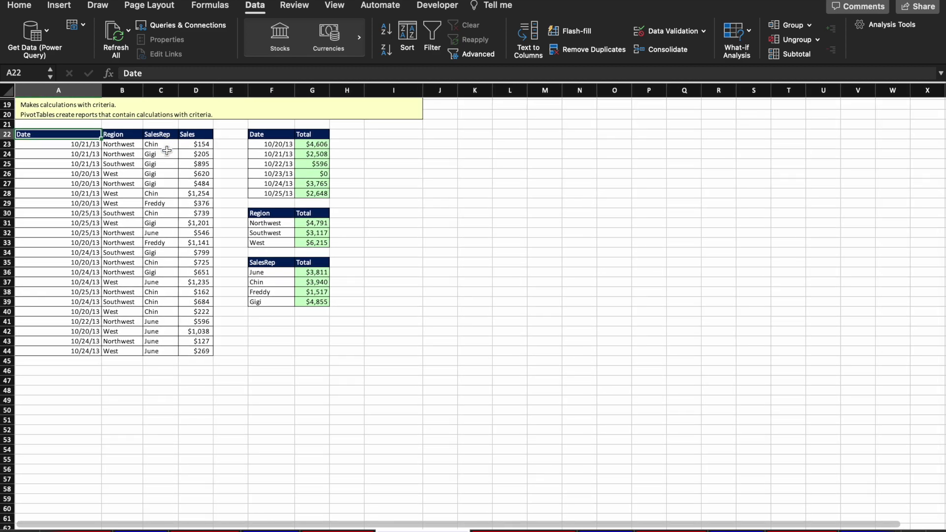
click(270, 531)
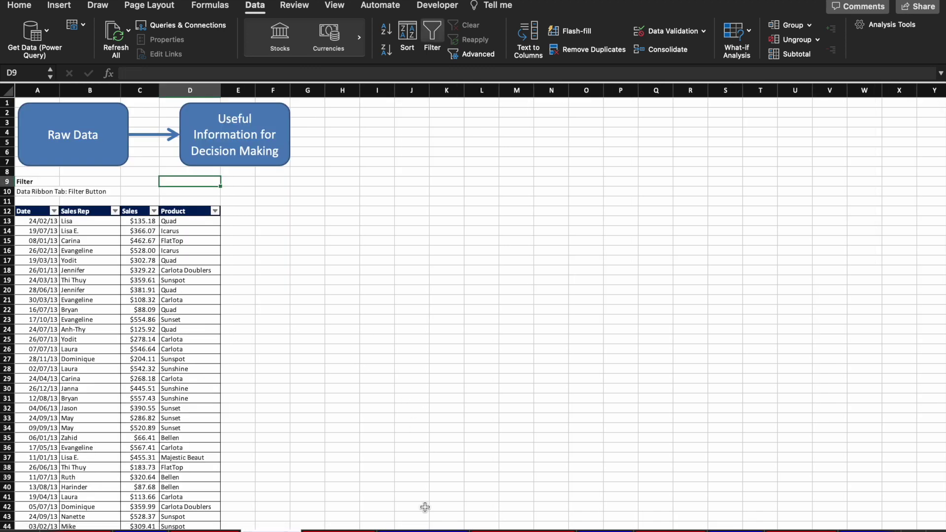
click(423, 531)
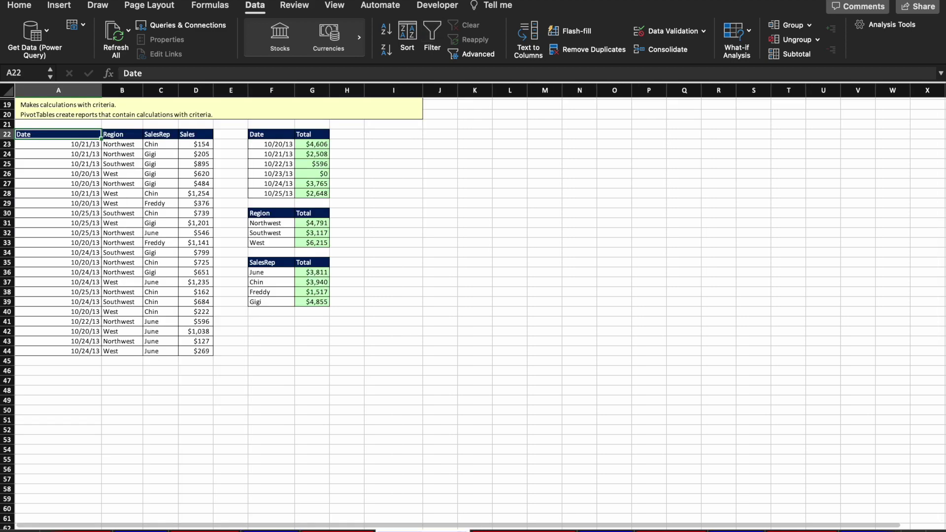
Start creating a PivotTable from the Date, Region, SalesRep and Sales data in range A22:D44.
scroll(188, 212, up, 5)
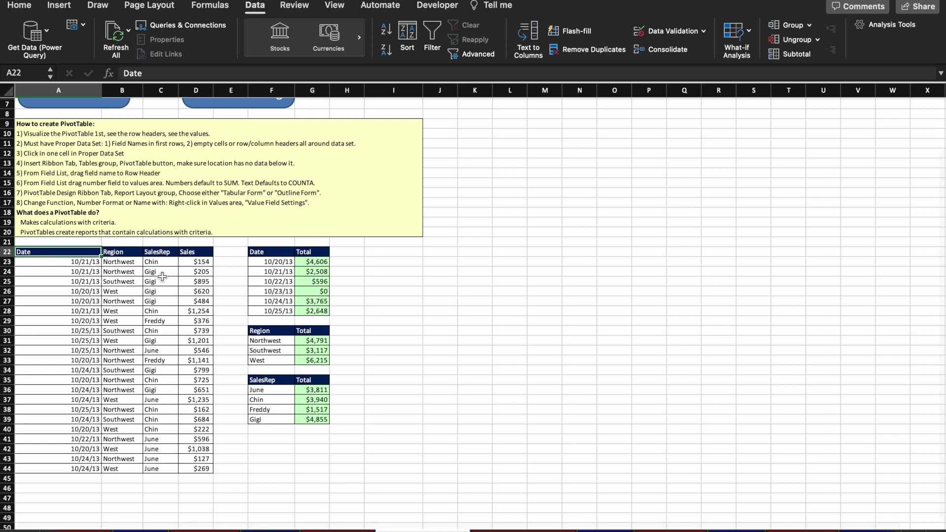
click(138, 281)
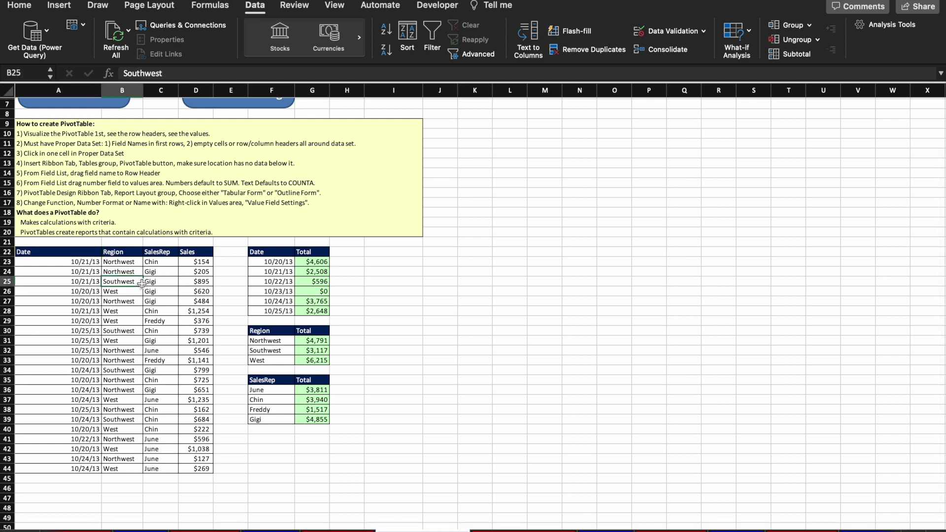
click(60, 6)
click(18, 39)
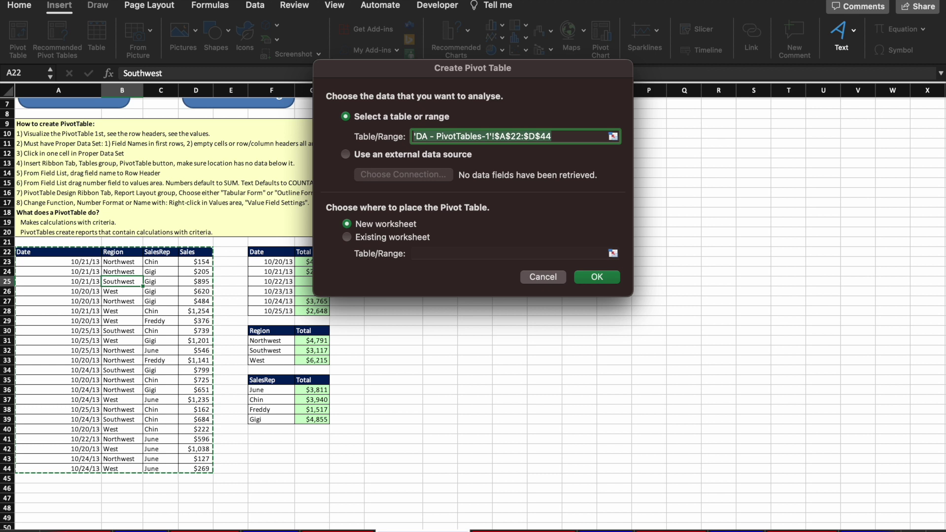
click(574, 131)
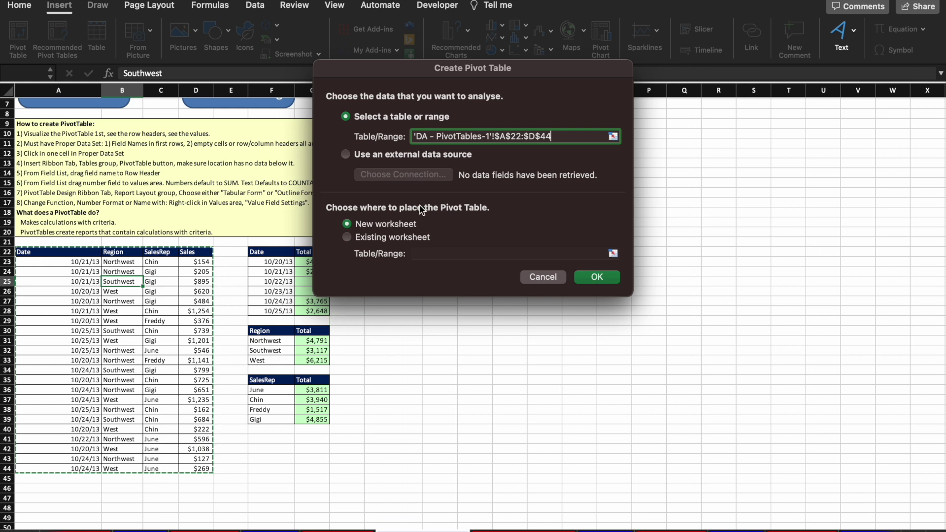
Set the PivotTable's location to cell I22 on the existing DA - PivotTables-1 worksheet.
click(365, 233)
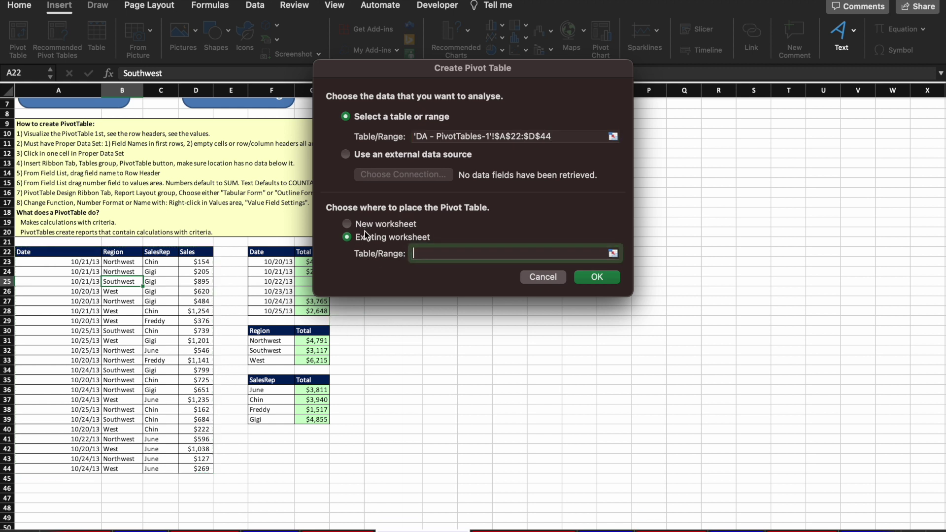
click(358, 227)
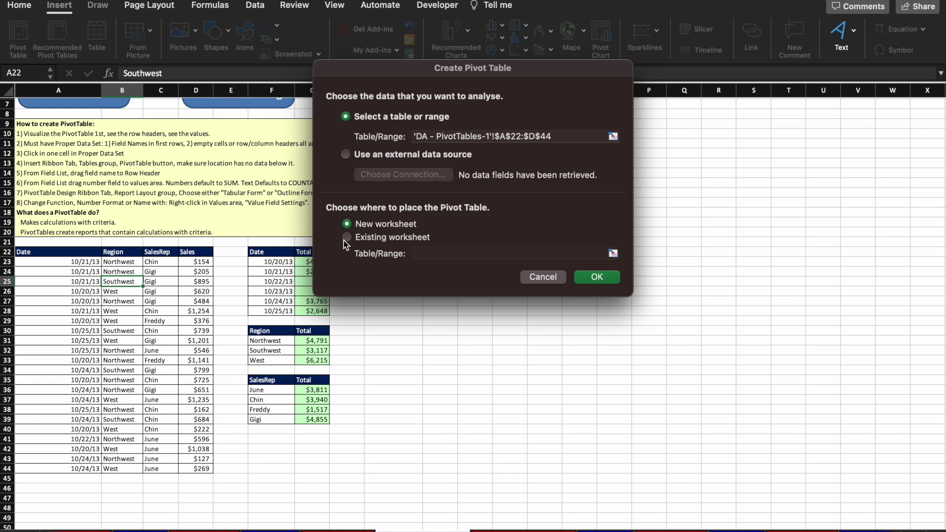
click(347, 237)
drag(471, 73, 696, 49)
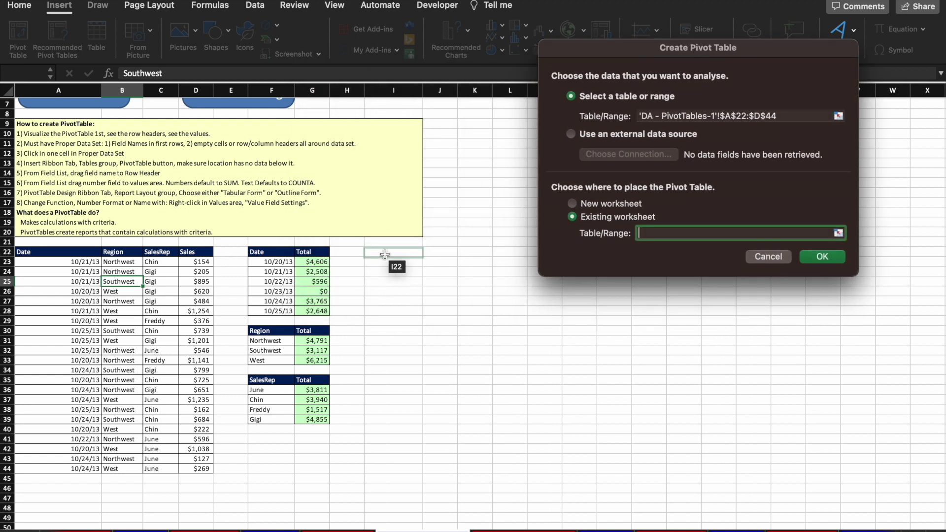
click(385, 254)
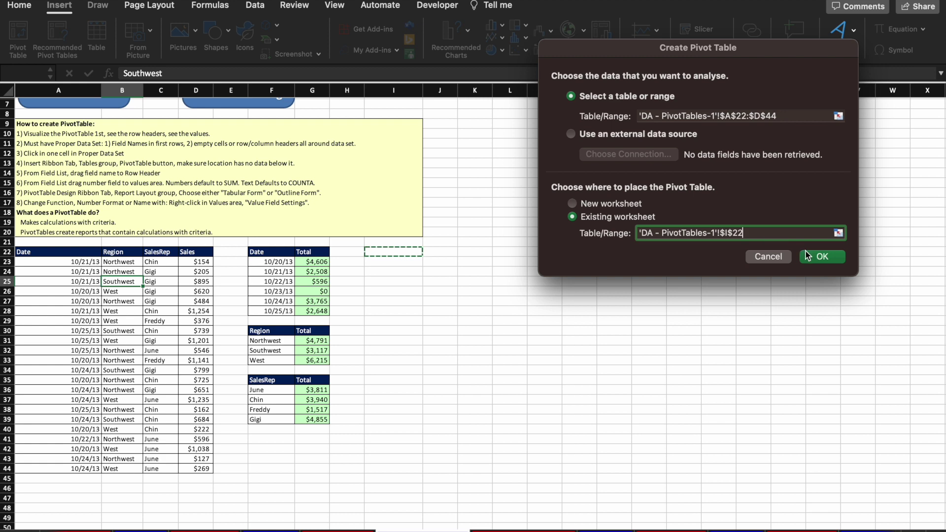
Create the PivotTable at I22, place Date in its Filters area, and view the dates offered by that filter.
click(820, 259)
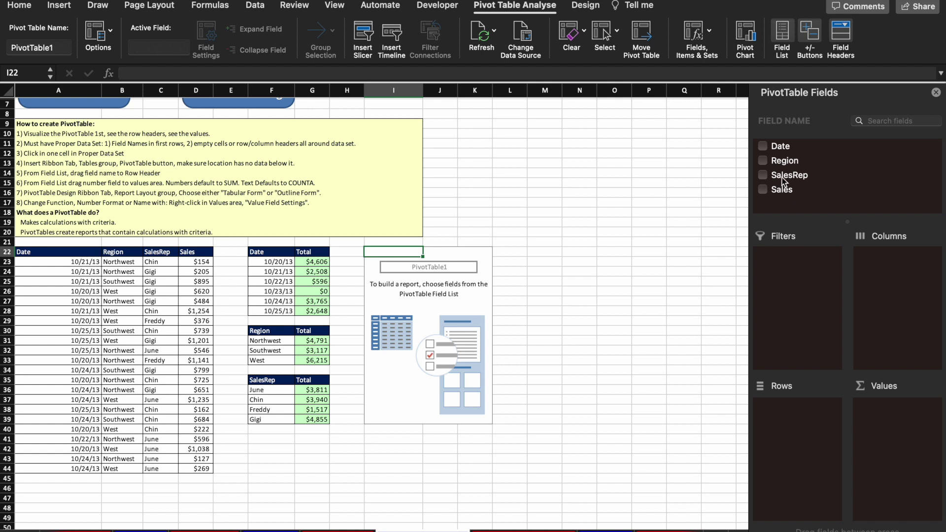
drag(787, 147, 798, 270)
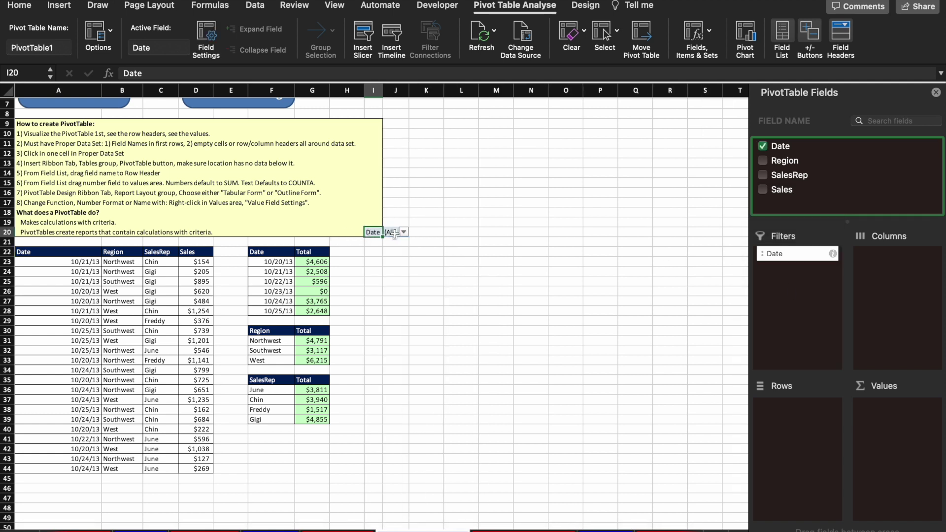
click(404, 232)
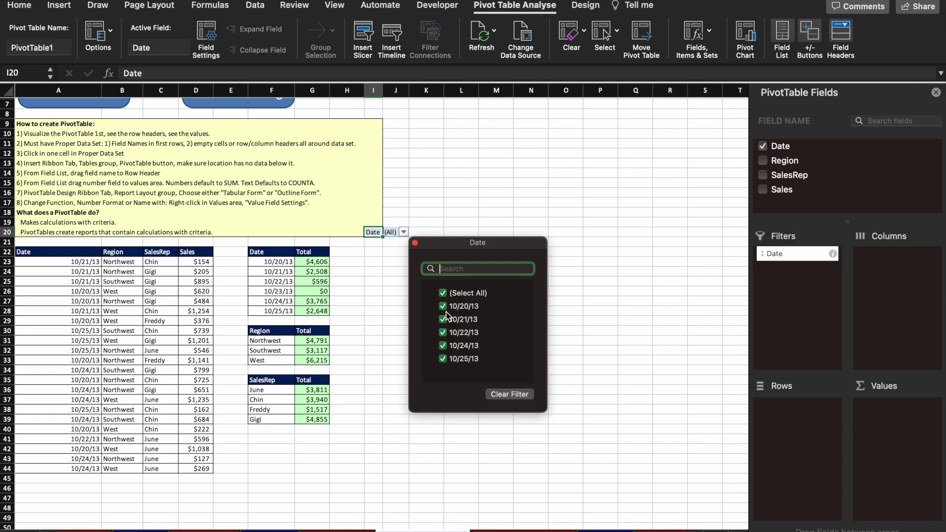
click(868, 193)
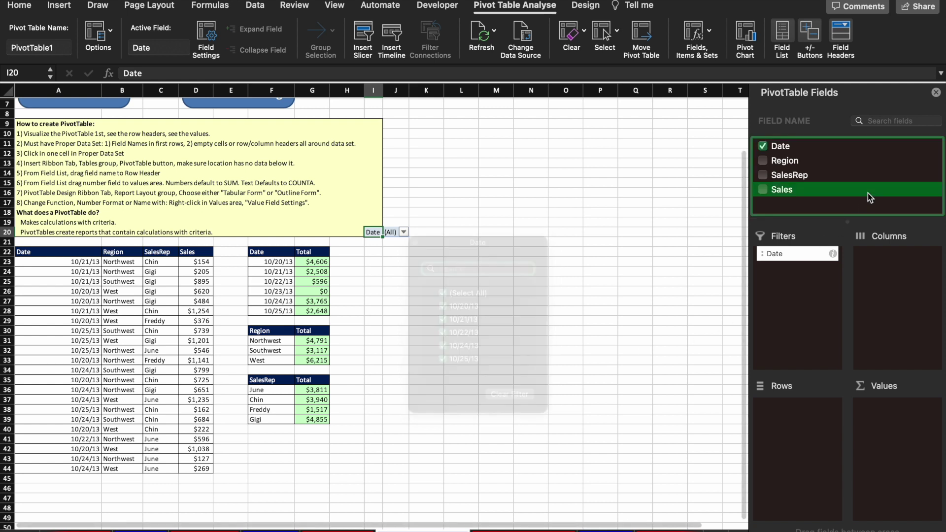
Move Date from the PivotTable's Filters to its Rows area and add Sales as a summed value.
drag(788, 254, 777, 423)
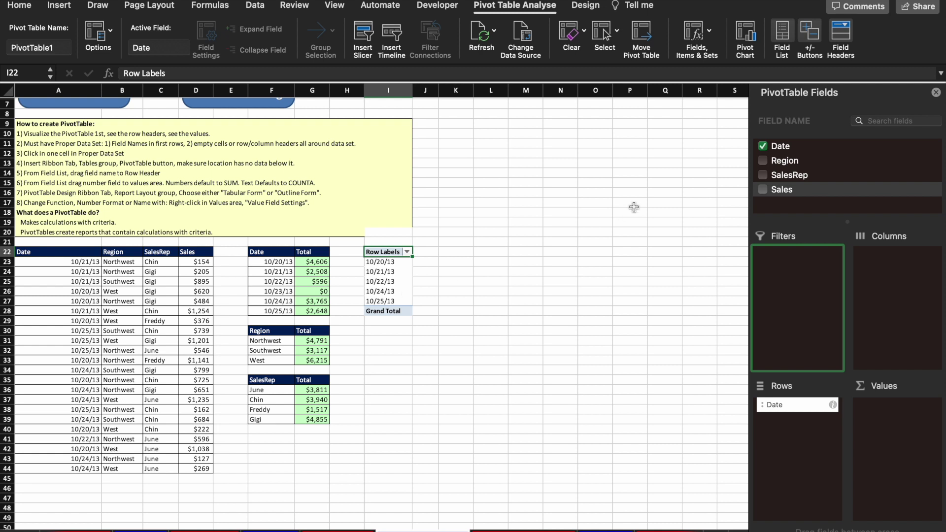
drag(776, 189, 795, 217)
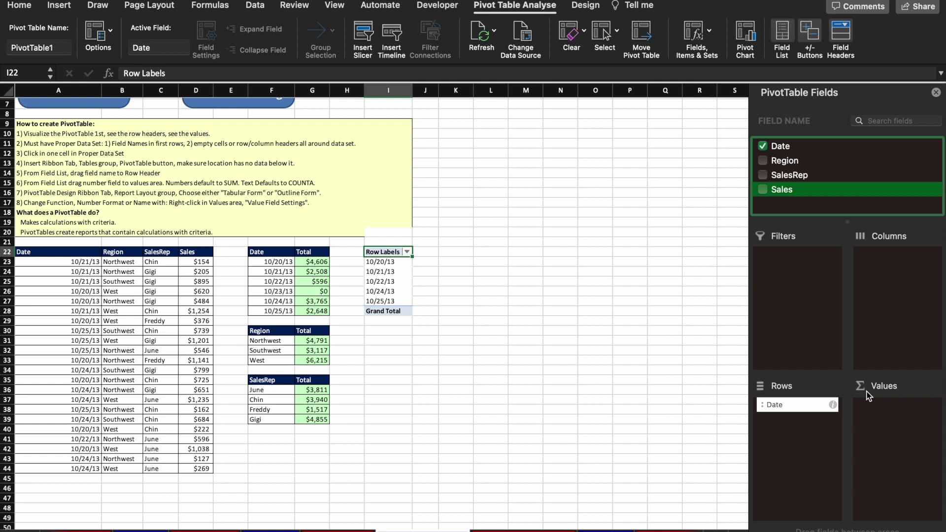
click(763, 190)
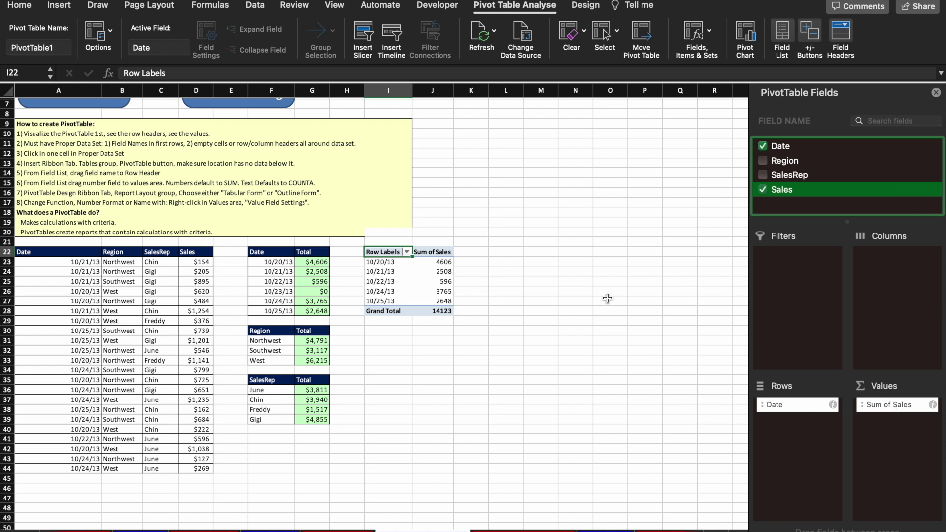
Select the whole source data set A22:D44 and turn on filtering for its field names.
click(382, 263)
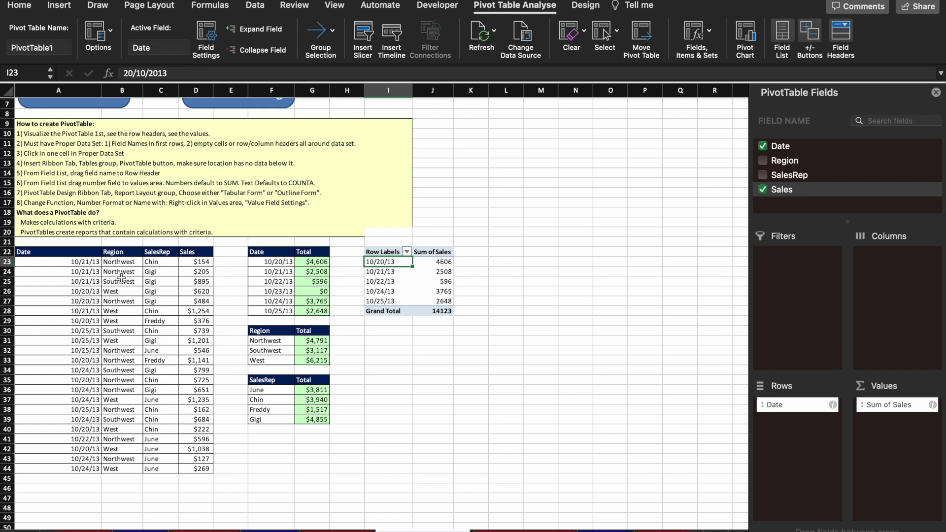
click(90, 254)
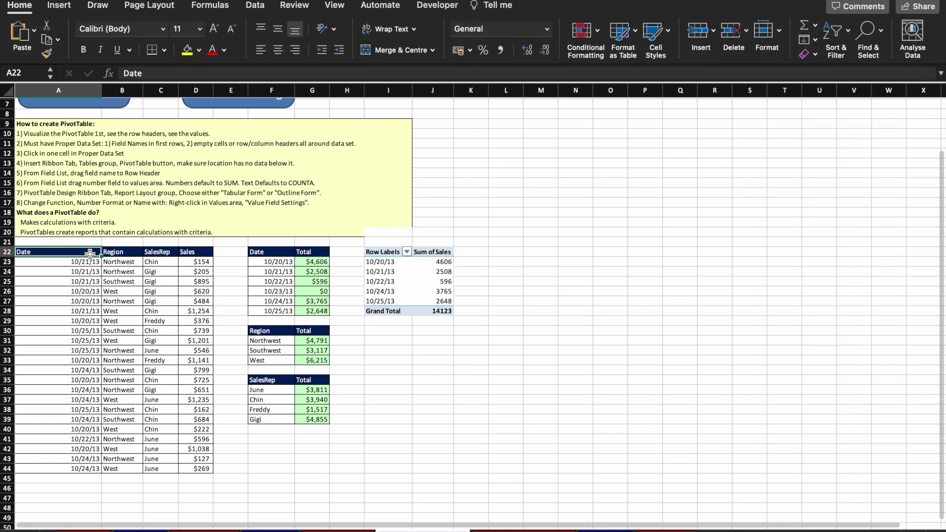
key(super+a)
text(T)
key(Escape)
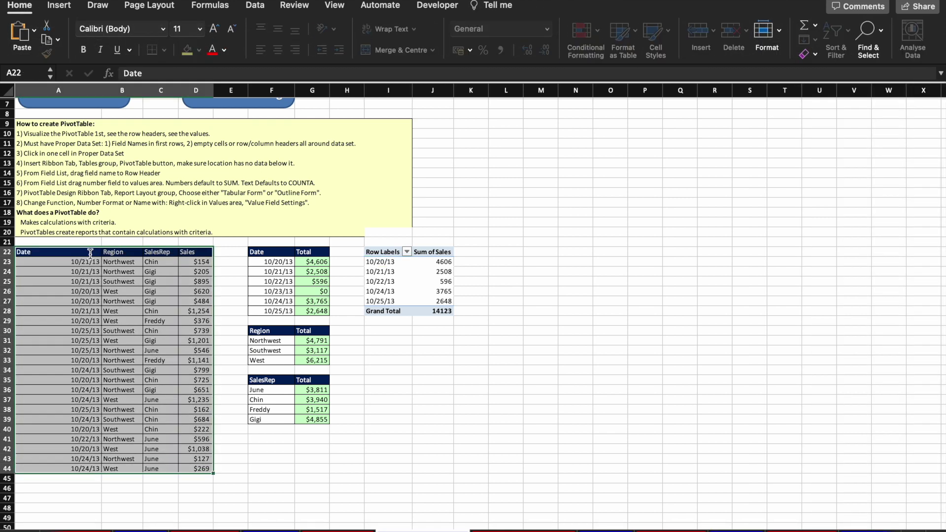
click(255, 6)
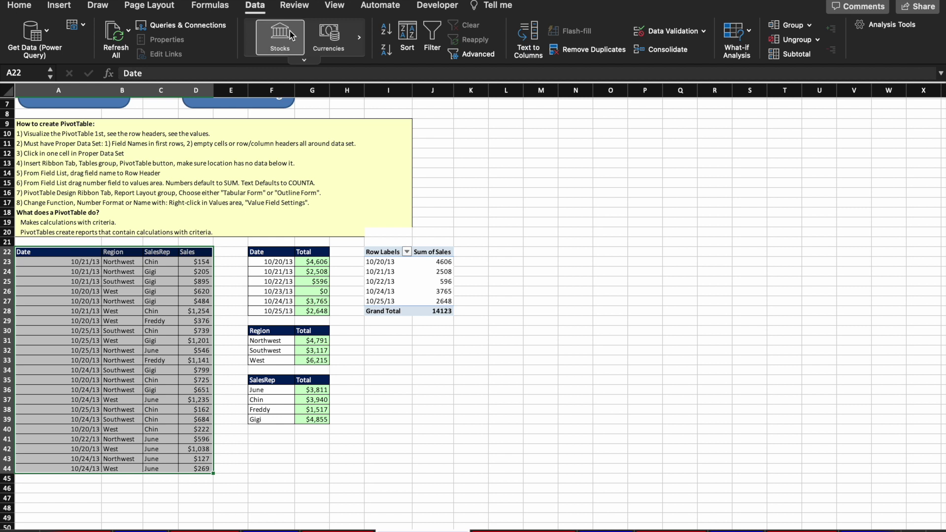
click(432, 35)
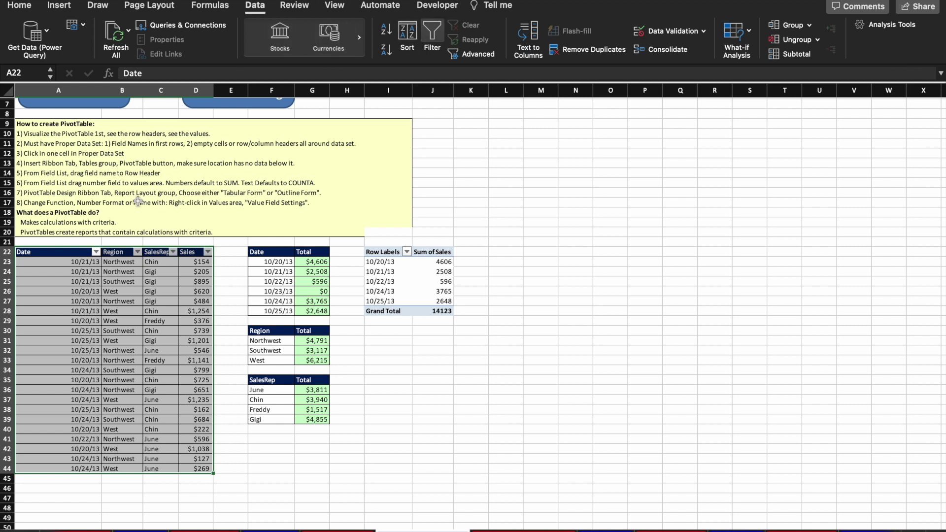
Filter the source data's Date column to 20 October 2013 and select the visible Sales amounts to check their sum.
click(96, 251)
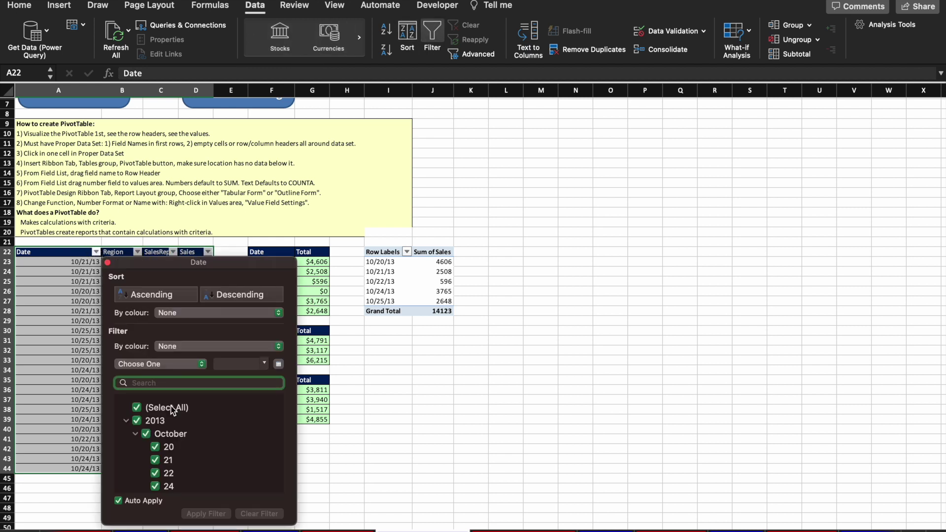
click(148, 434)
click(156, 447)
click(380, 421)
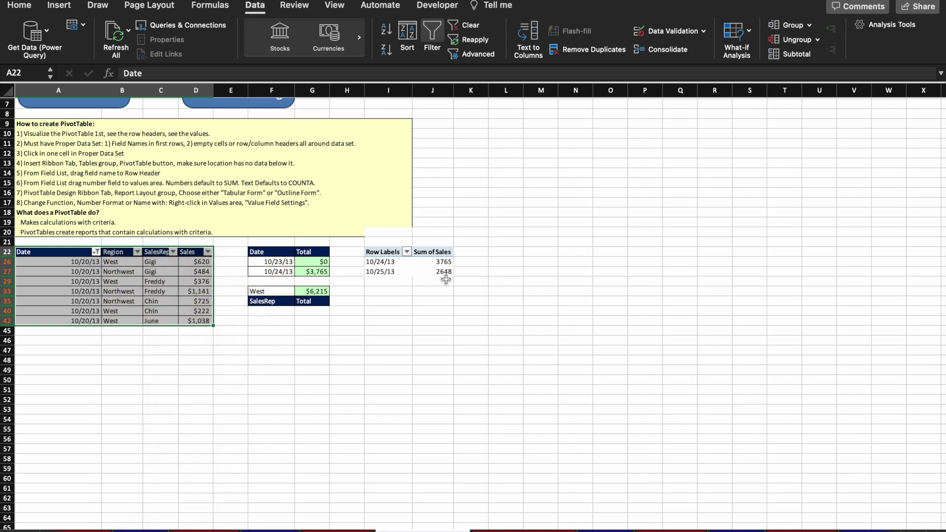
click(204, 269)
key(Up)
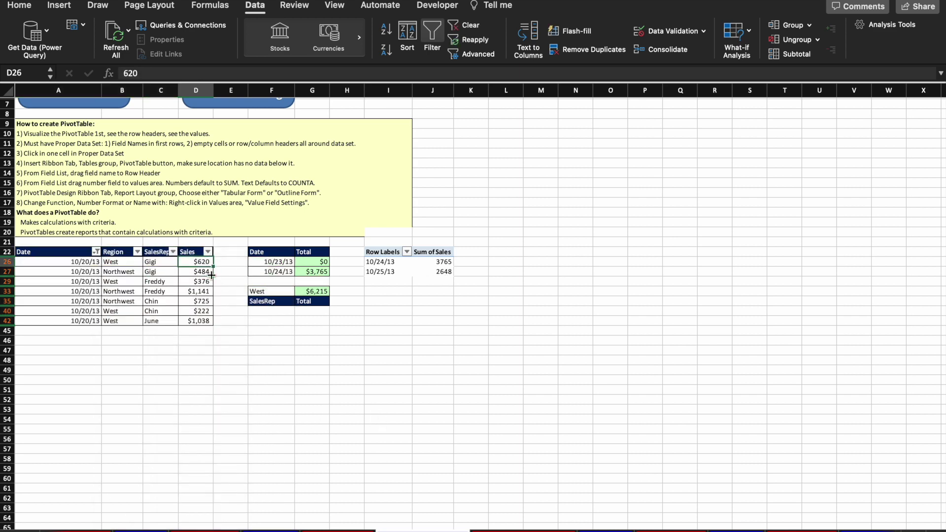
key(ctrl+shift+Down)
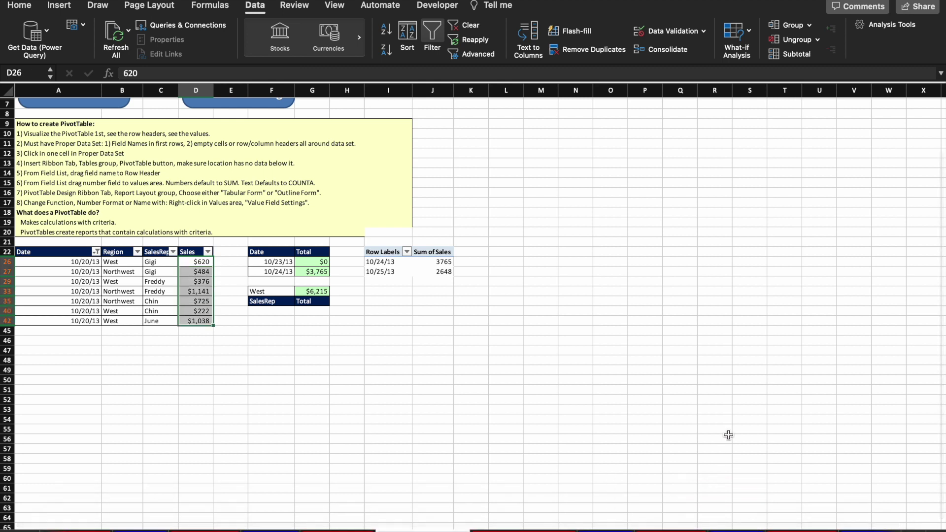
Show all dates again in the source data's Date filter.
click(96, 252)
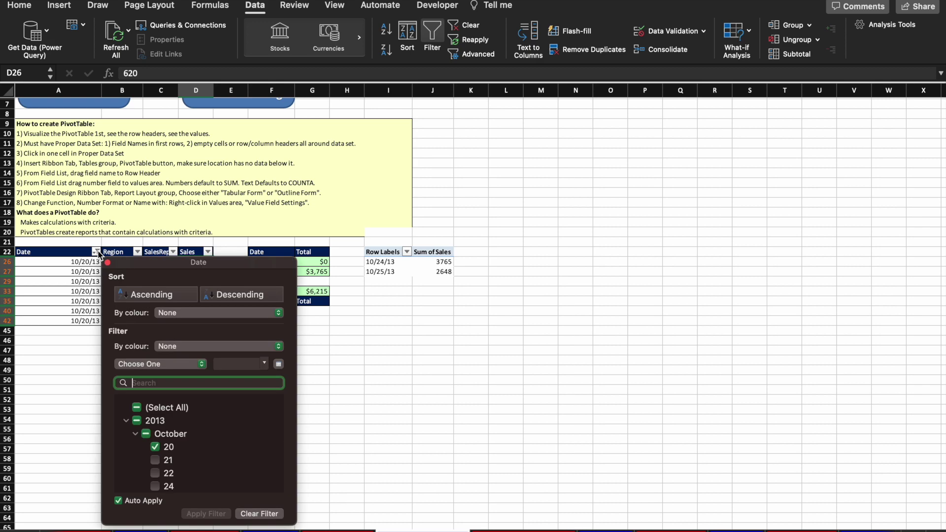
click(139, 408)
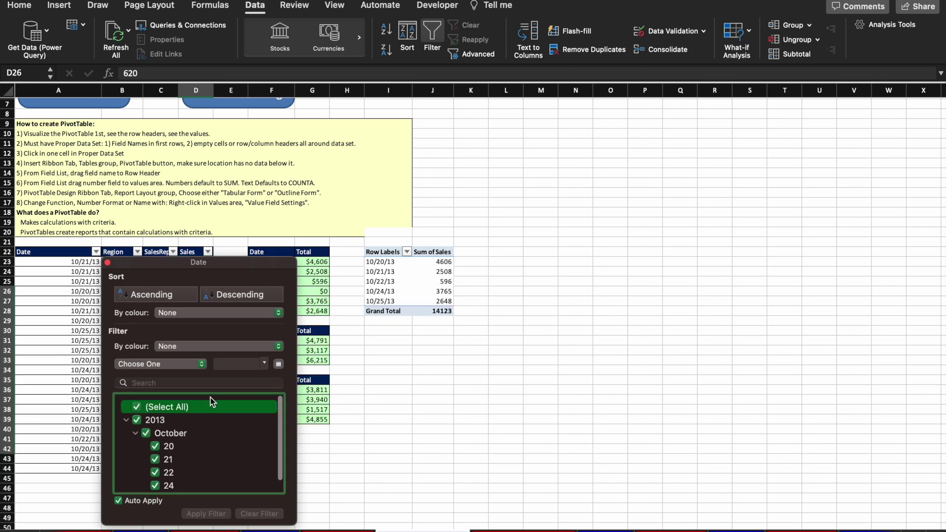
click(435, 297)
Examine the PivotTable's Sum of Sales for the individual dates, from 10/20/13 down to 10/25/13.
click(446, 262)
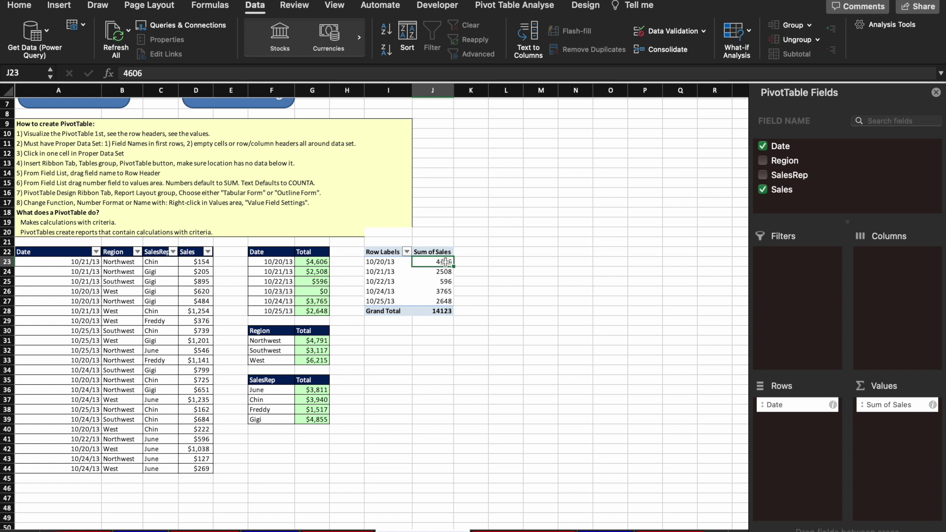
click(387, 281)
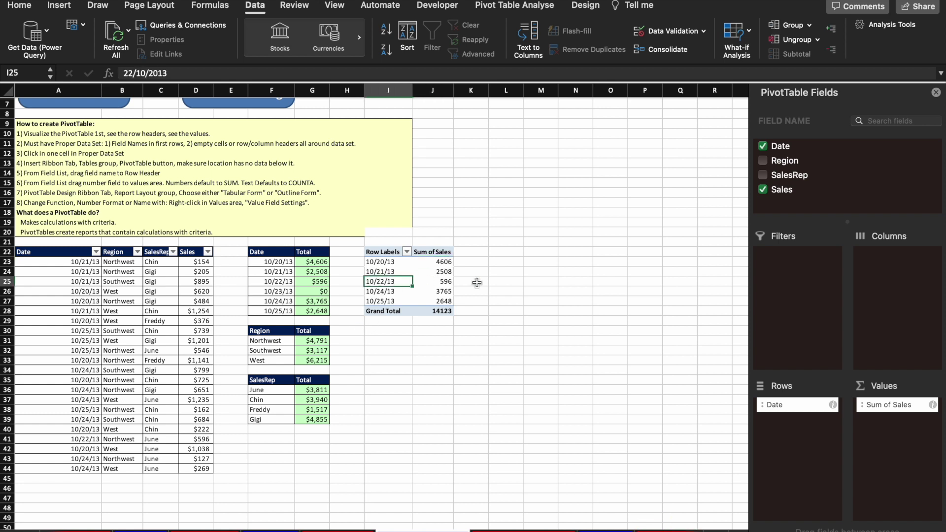
key(Right)
key(Down)
key(Left)
key(Right)
key(Down)
key(Left)
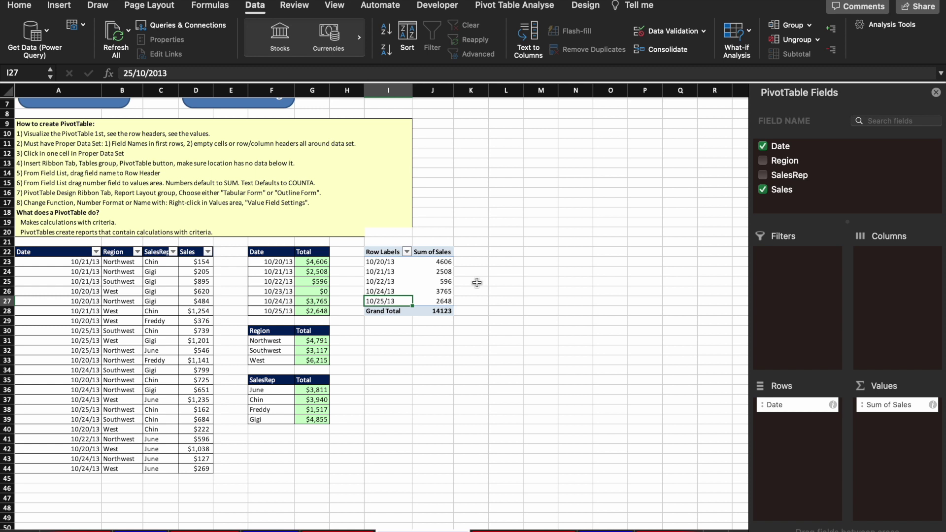
Copy the whole Date PivotTable, including its headers and Grand Total, and paste it at I30.
key(Up)
key(Up)
key(Up)
key(Up)
key(Up)
key(shift+Right)
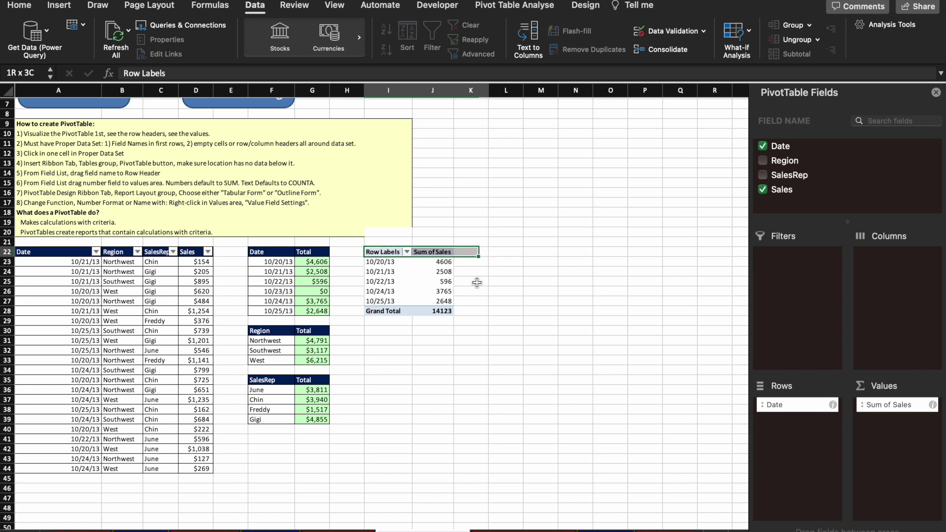
key(shift+Down)
key(shift+Down)
key(shift+Down)
key(shift+Down)
key(shift+Down)
key(shift+Down)
key(super+c)
key(Down)
key(Down)
key(Down)
key(Down)
key(Down)
key(Down)
key(Down)
key(Down)
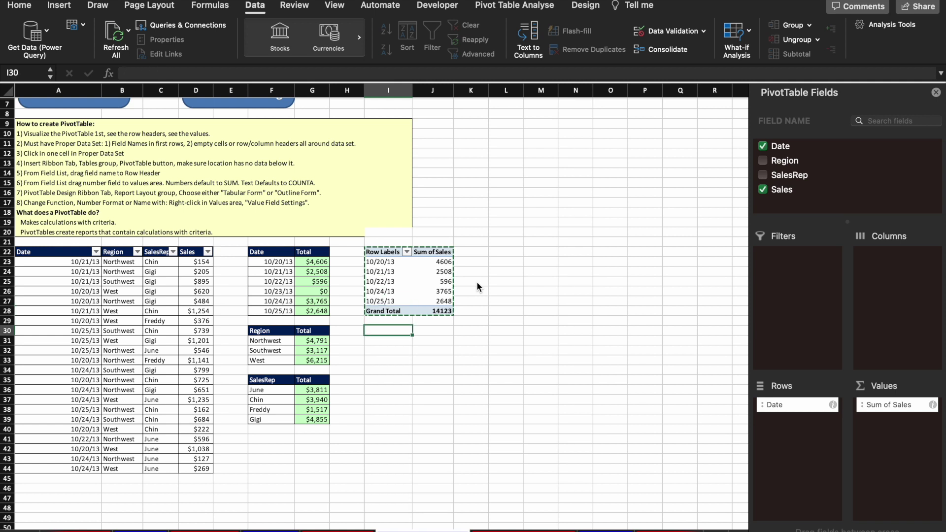
key(super+v)
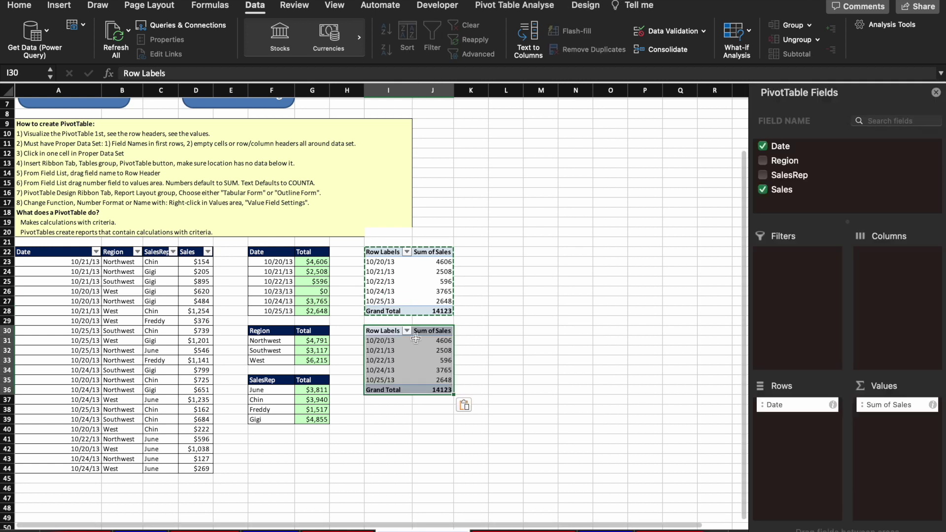
Replace Date with Region as the row field of the PivotTable at I30, and check its regional totals.
click(390, 347)
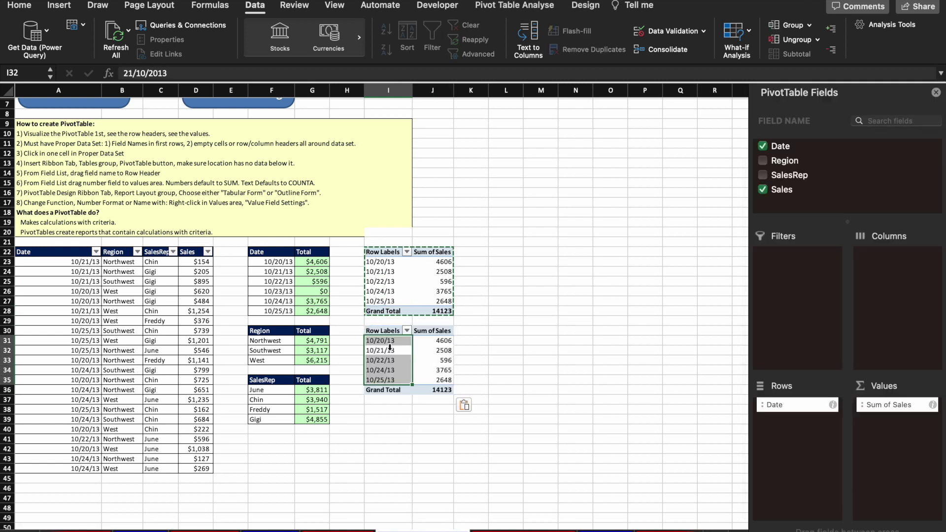
click(763, 146)
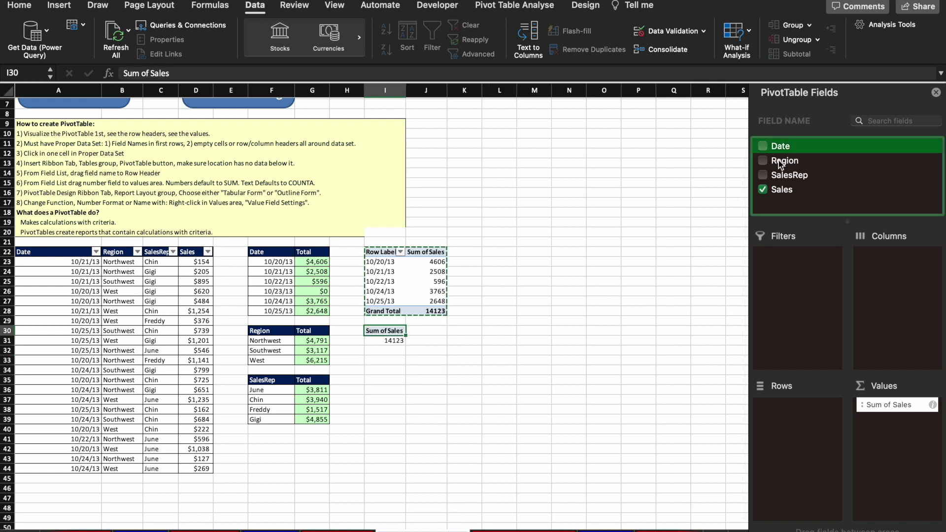
click(759, 161)
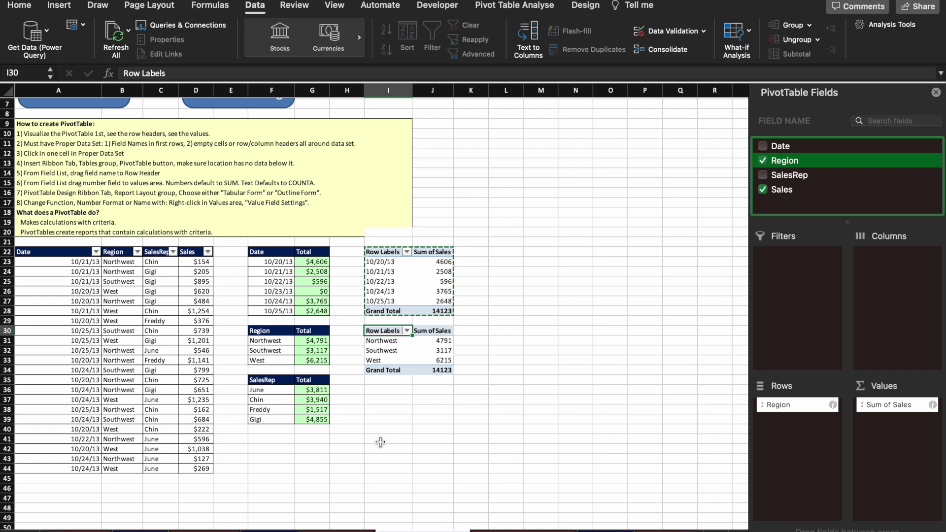
key(Down)
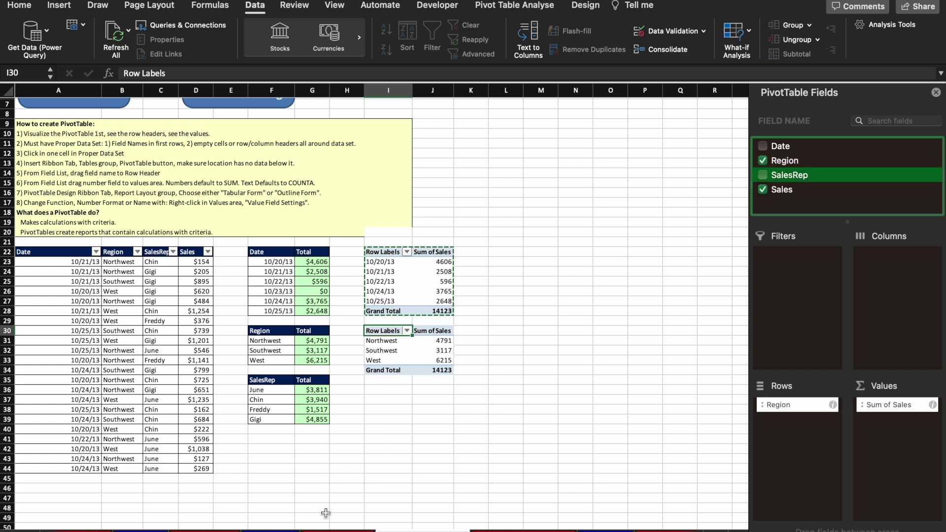
click(444, 350)
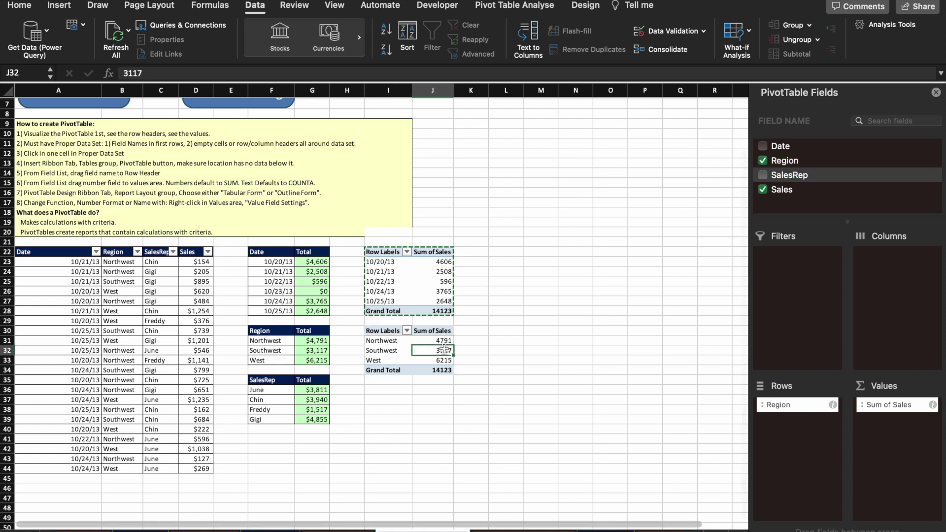
Copy the whole Region PivotTable, including its headers and Grand Total, and paste it at I36.
click(398, 398)
key(Up)
key(Up)
key(Up)
key(Up)
key(Up)
key(Up)
key(Up)
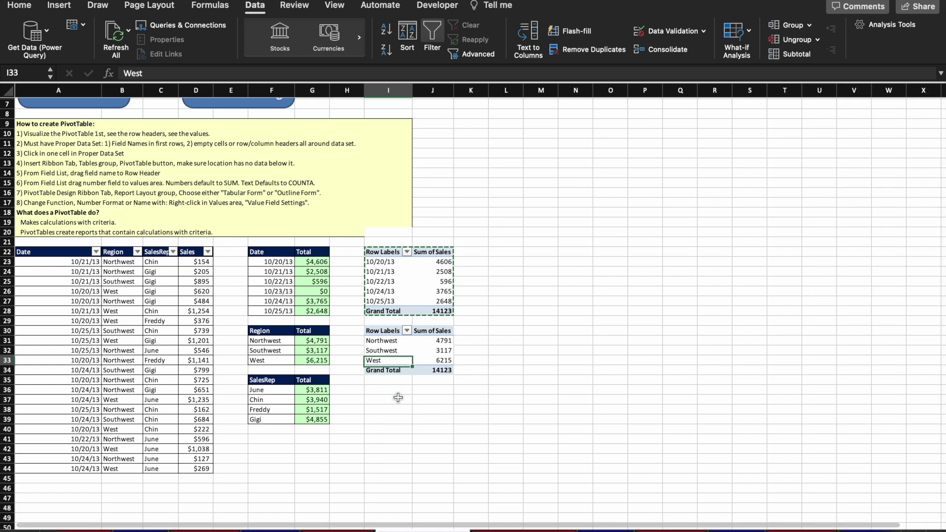
key(shift+Right)
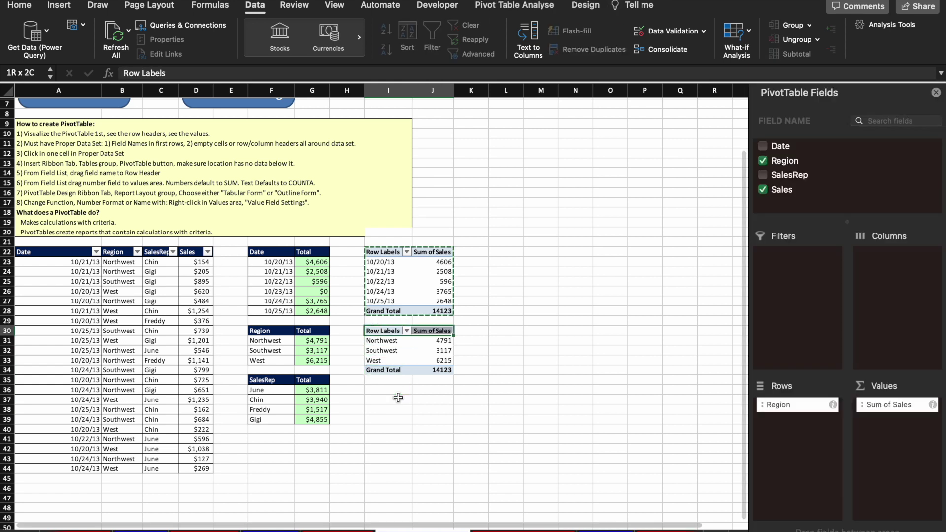
key(shift+Down)
key(shift+Down)
key(shift+Down)
key(shift+Down)
key(ctrl+c)
key(Down)
key(Down)
key(Down)
key(Down)
key(Down)
key(Down)
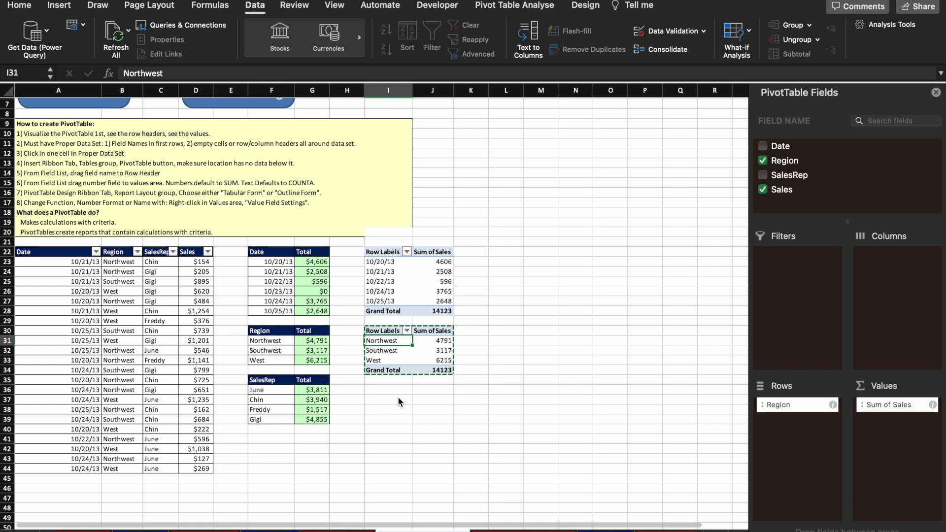
key(ctrl+v)
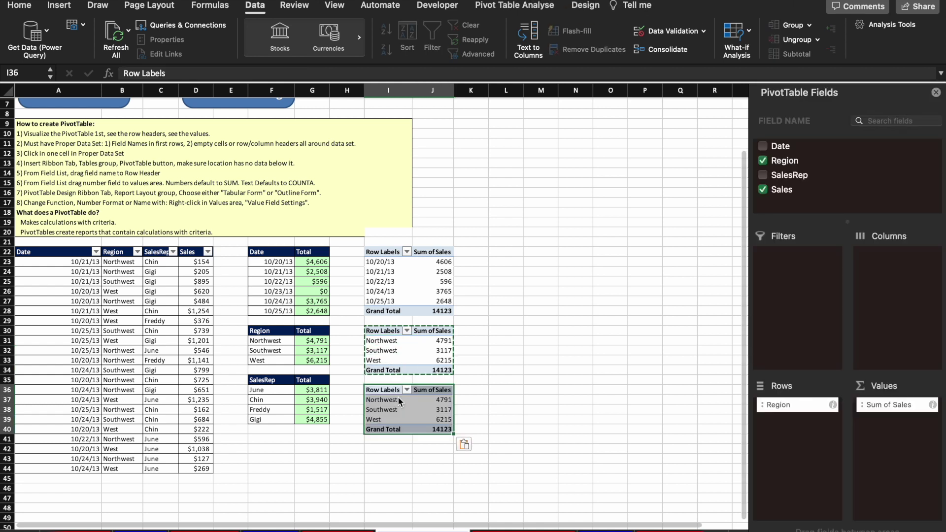
Replace Region with SalesRep as the row field of the PivotTable at I36, keeping only Sum of Sales as its value.
click(398, 397)
key(shift+Down)
key(shift+Down)
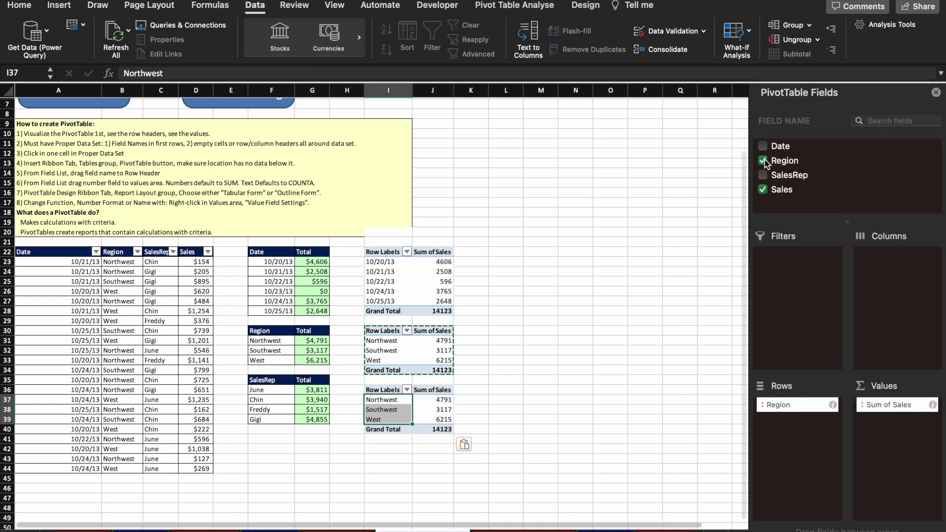
click(763, 160)
click(764, 175)
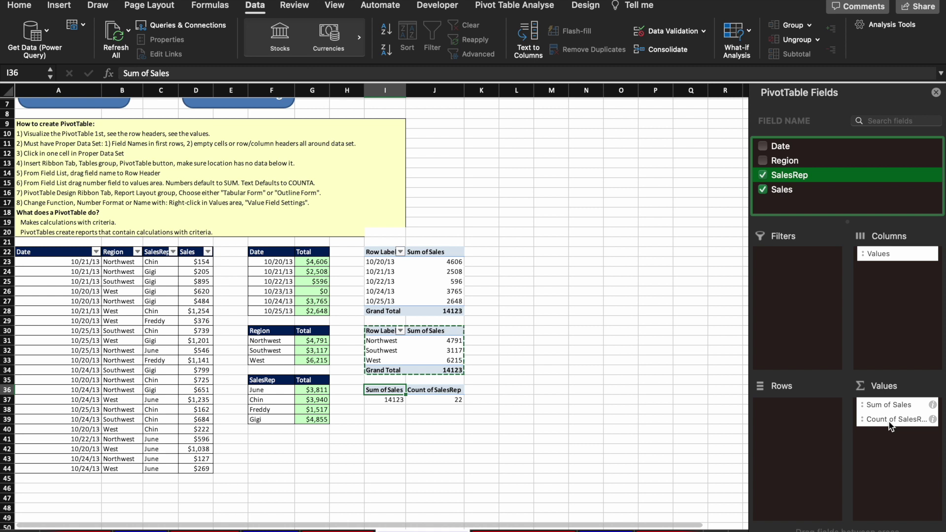
drag(889, 422, 793, 413)
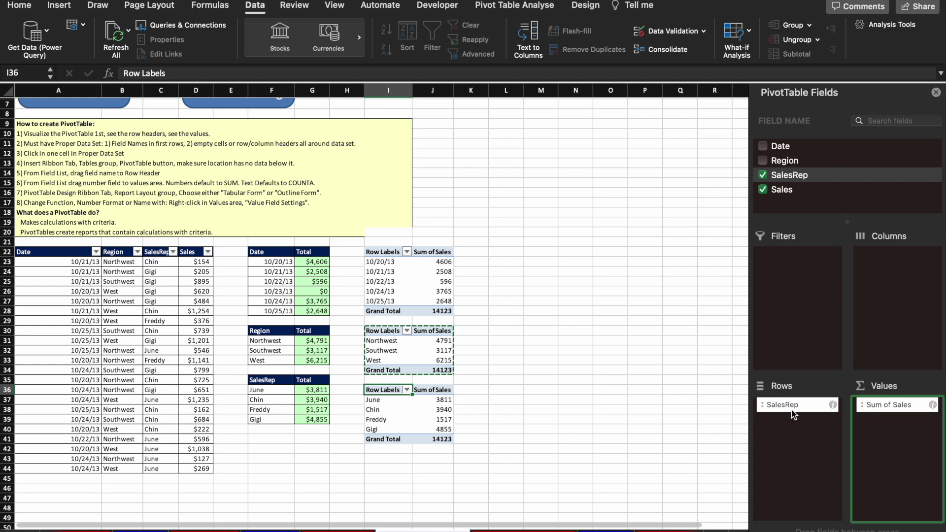
Rename the Sum of Sales value field of the Date PivotTable as SALES.
click(452, 263)
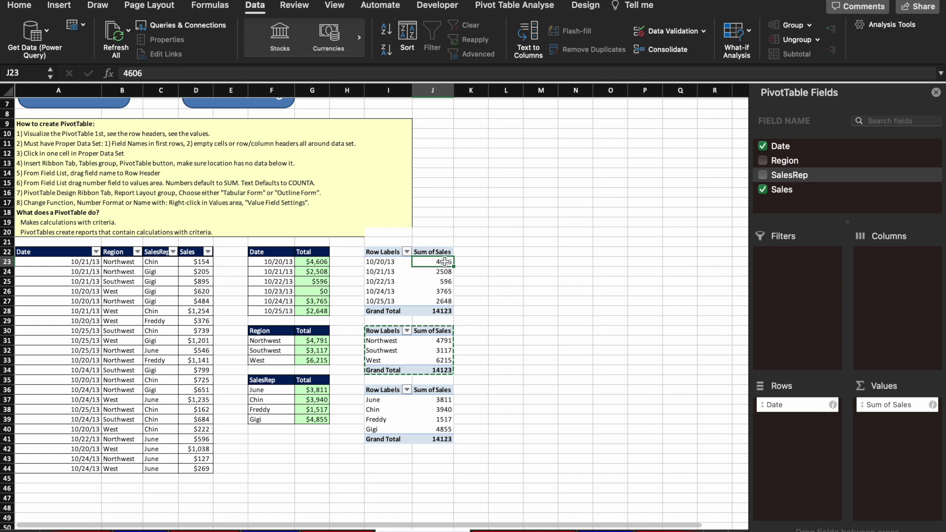
click(417, 252)
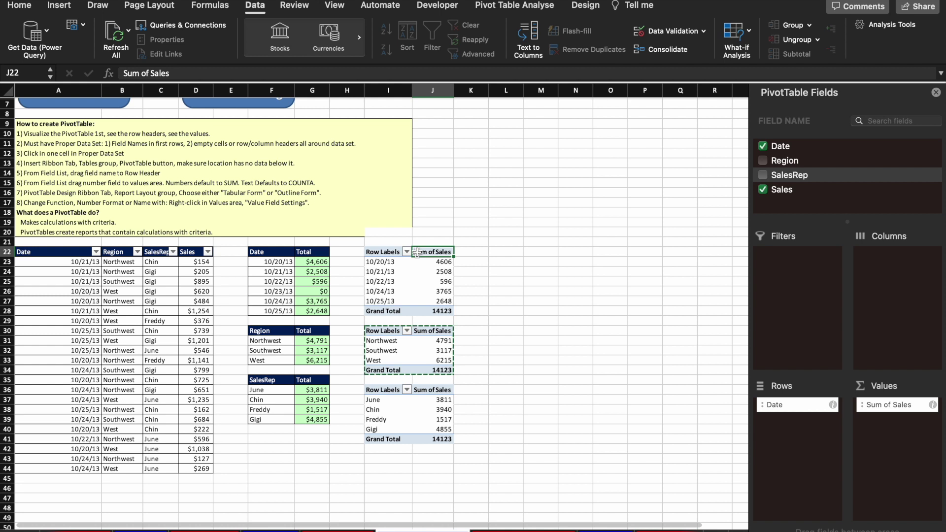
click(389, 252)
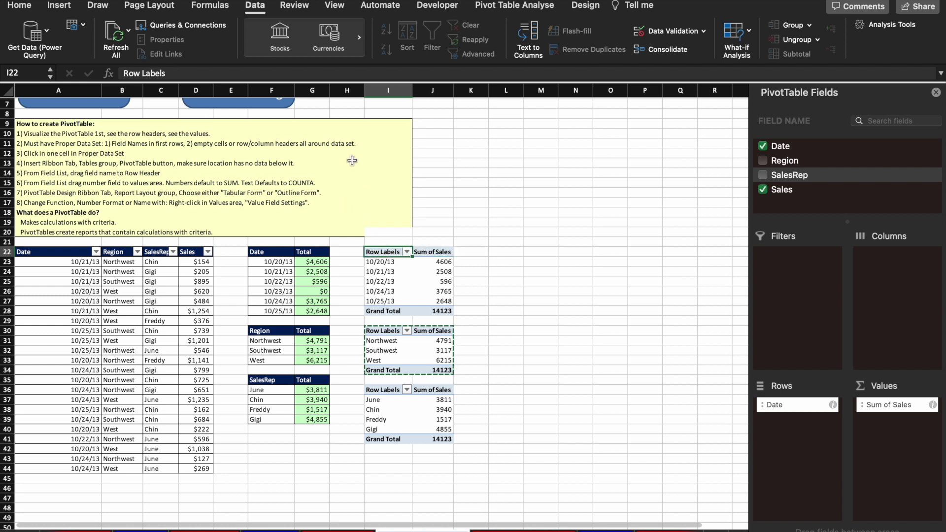
click(179, 76)
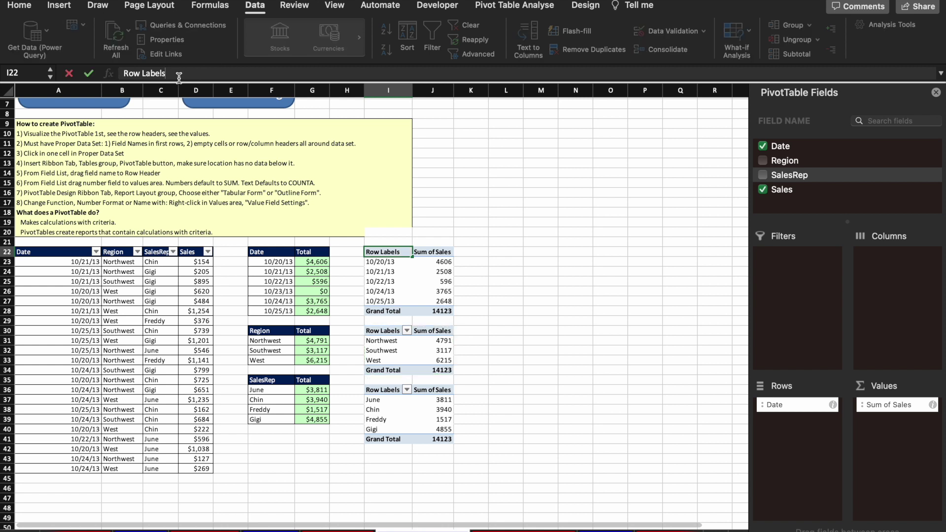
click(899, 474)
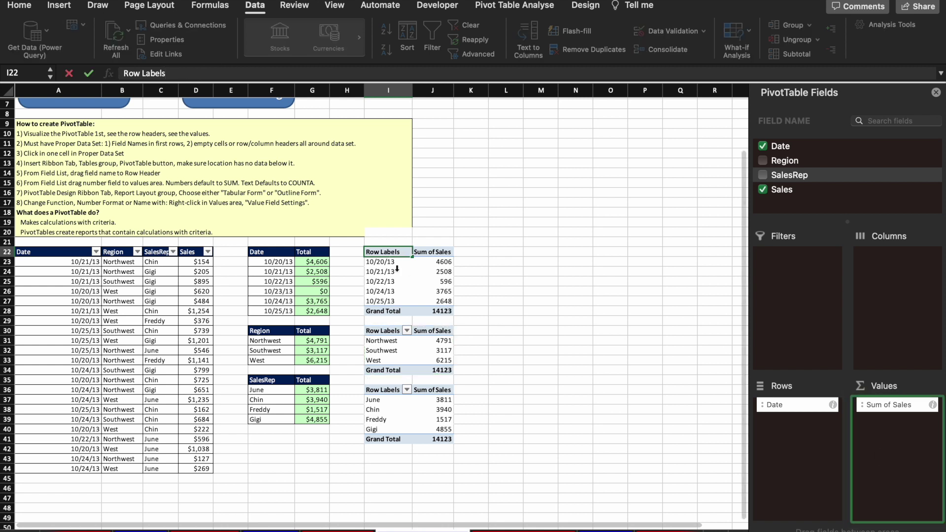
right_click(389, 252)
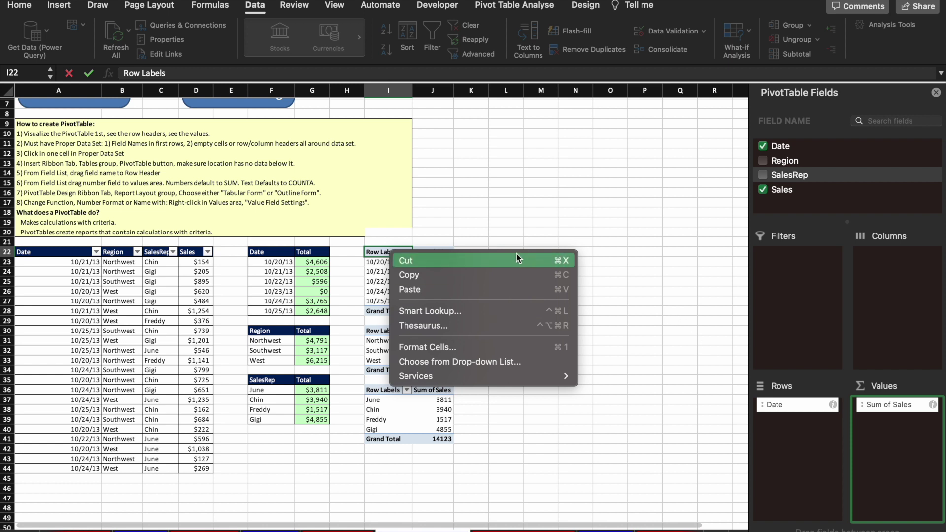
click(385, 253)
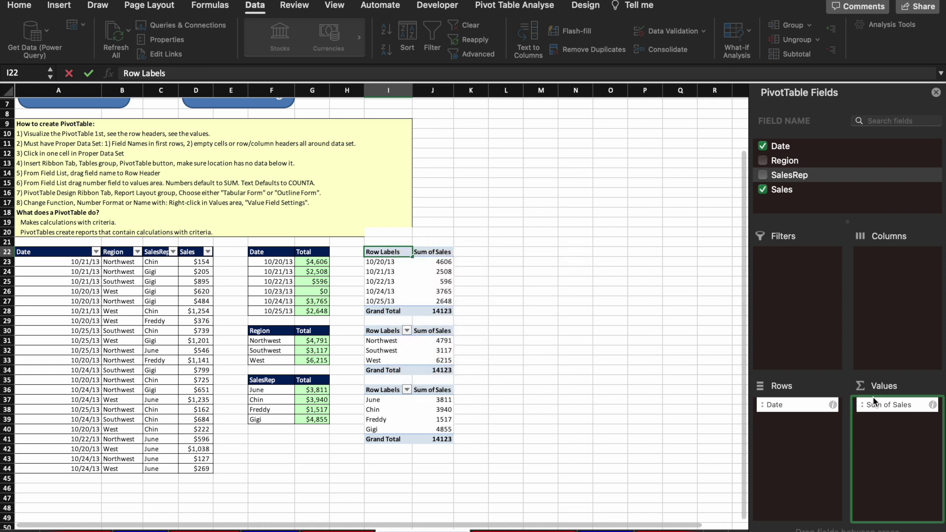
click(900, 406)
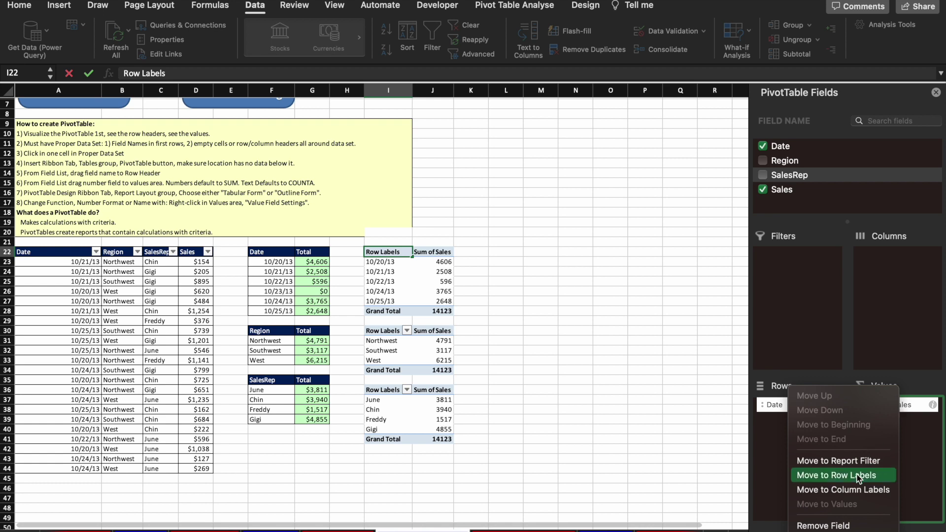
click(832, 531)
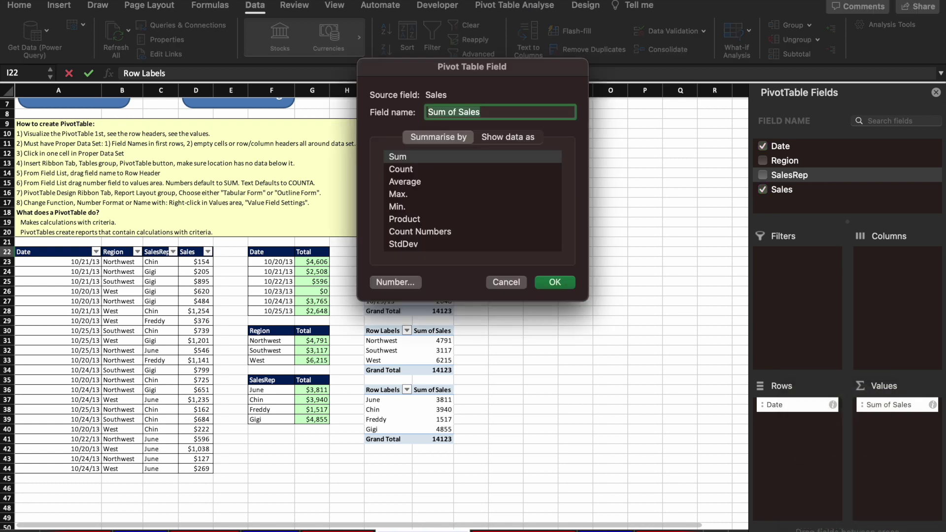
click(486, 111)
key(BackSpace)
key(BackSpace)
key(BackSpace)
key(BackSpace)
key(BackSpace)
key(BackSpace)
key(BackSpace)
key(BackSpace)
key(BackSpace)
key(BackSpace)
key(BackSpace)
key(BackSpace)
drag(445, 69, 629, 110)
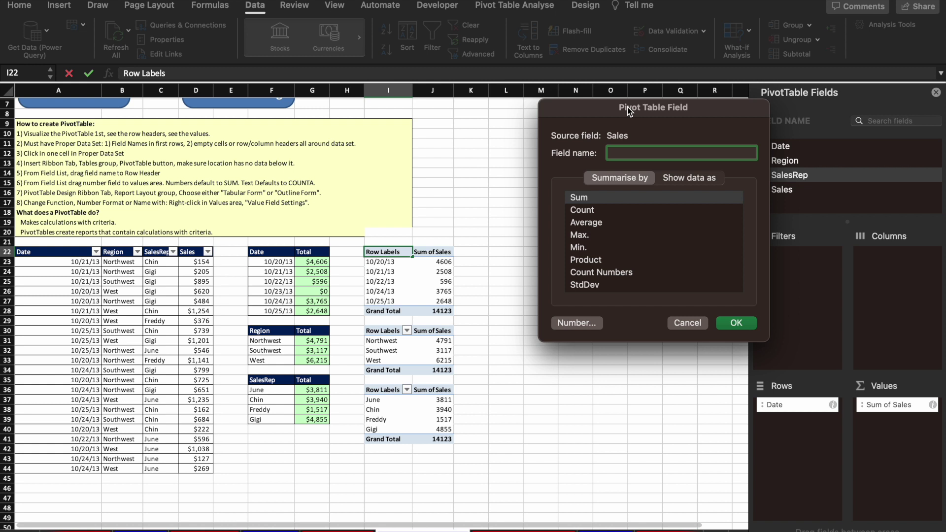
text(SALES)
click(736, 324)
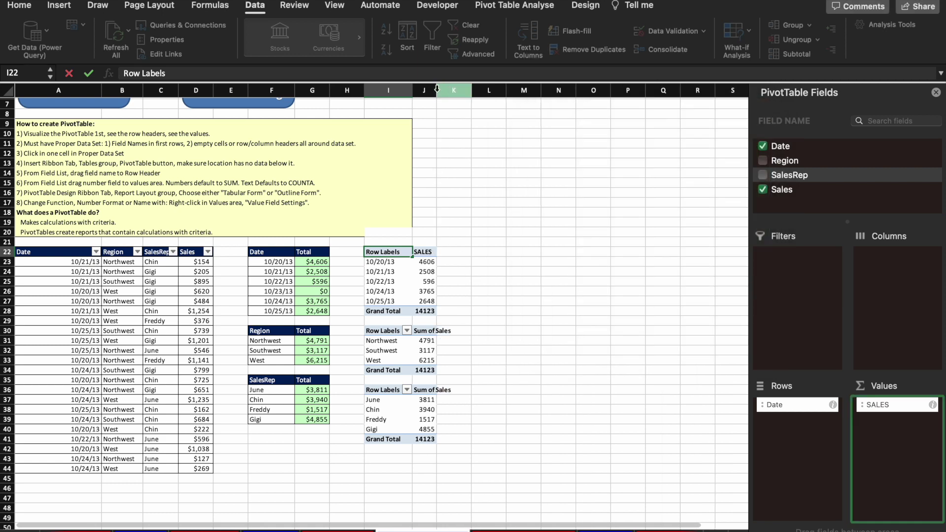
Widen column J so that the value headers of all three PivotTables fit inside it.
click(453, 91)
scroll(453, 90, up, 1)
click(489, 220)
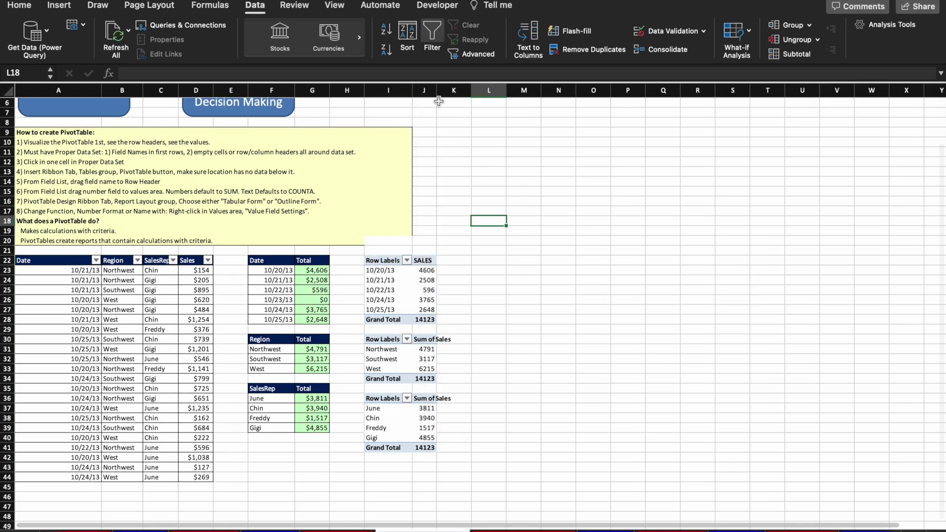
drag(436, 90, 484, 90)
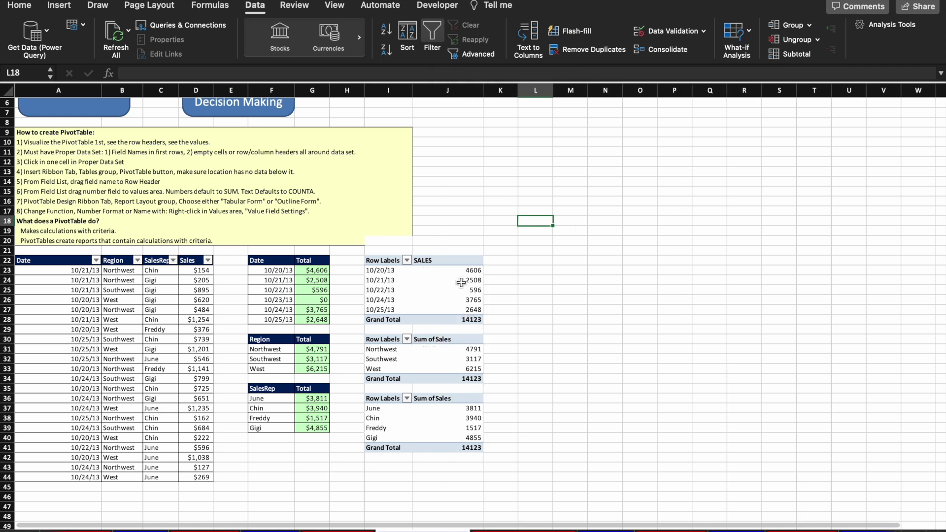
Rename the Row Labels header of the Date PivotTable in I22 as DATES.
click(456, 262)
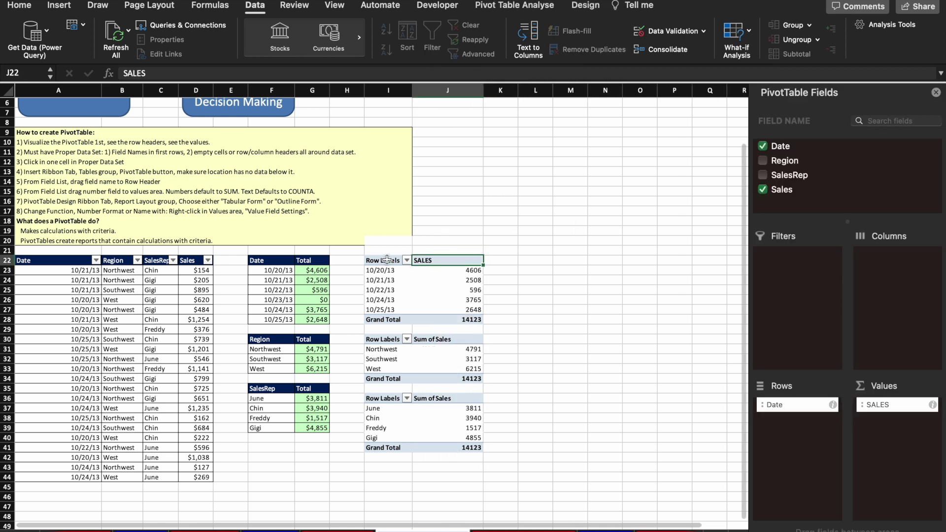
click(387, 260)
click(175, 67)
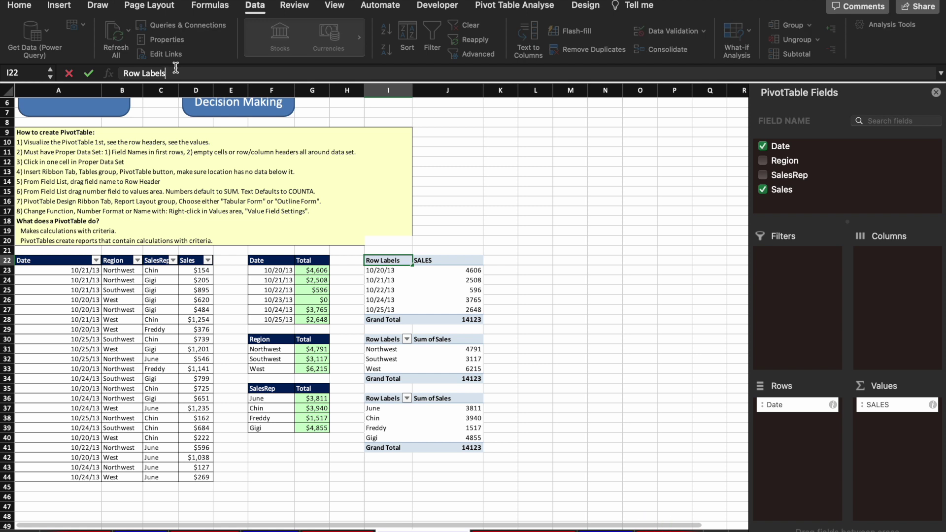
key(BackSpace)
key(BackSpace)
key(BackSpace)
key(BackSpace)
key(BackSpace)
key(BackSpace)
key(BackSpace)
key(BackSpace)
key(BackSpace)
text(DATES)
key(Return)
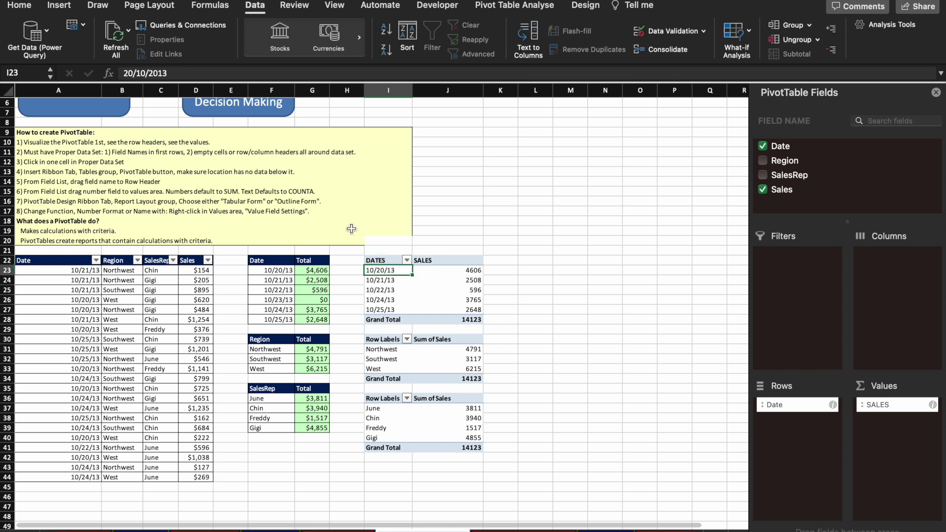
Examine the SALES values for the individual dates in the Date PivotTable.
click(441, 260)
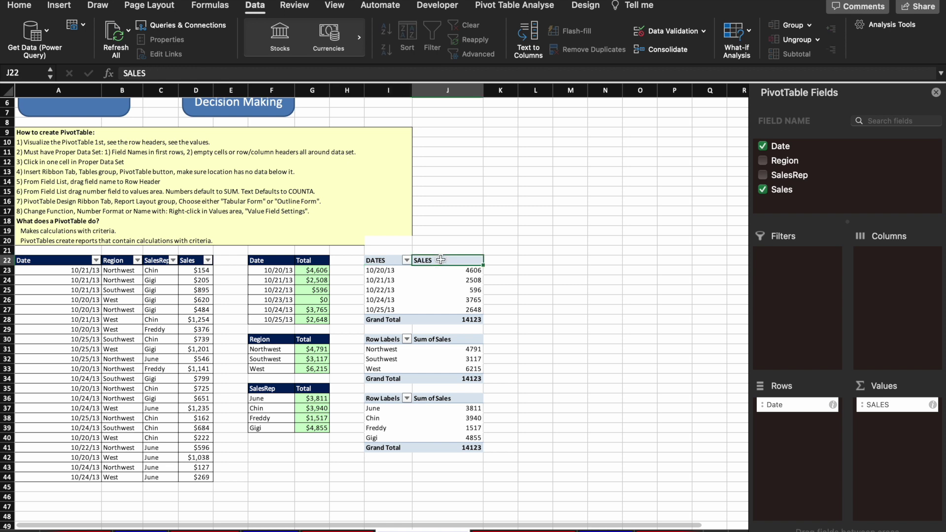
key(Down)
key(shift+Down)
key(shift+Down)
key(shift+Down)
key(shift+Down)
key(shift+Down)
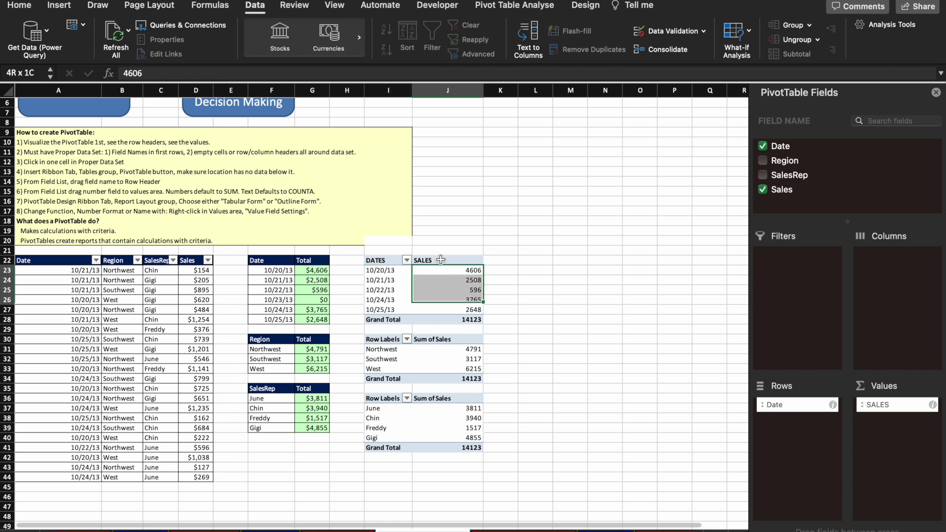
click(440, 260)
key(Down)
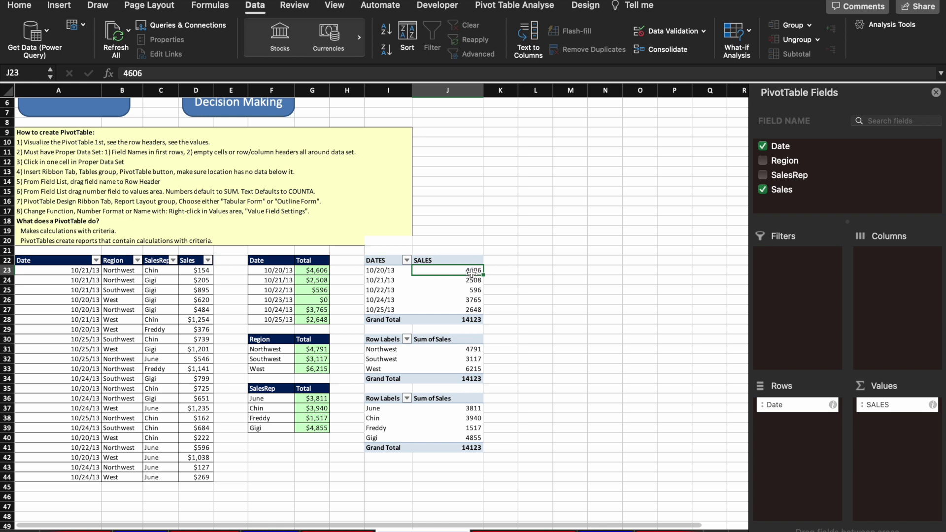
Change the summary function of the Date PivotTable's SALES field to Average.
click(882, 409)
click(809, 531)
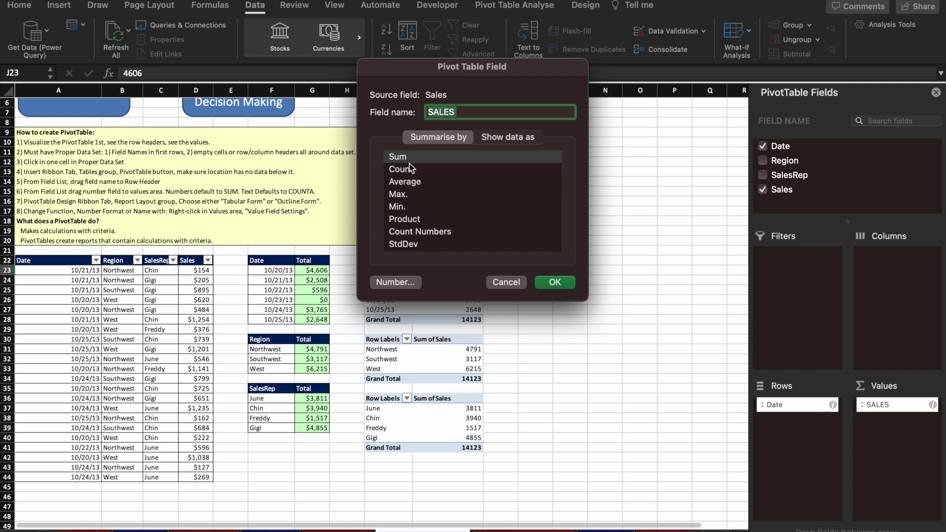
click(412, 180)
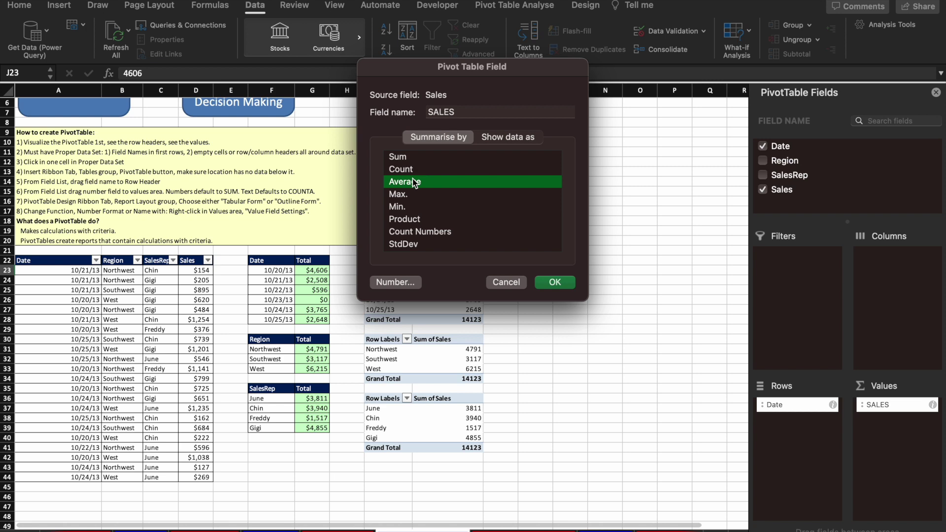
click(556, 283)
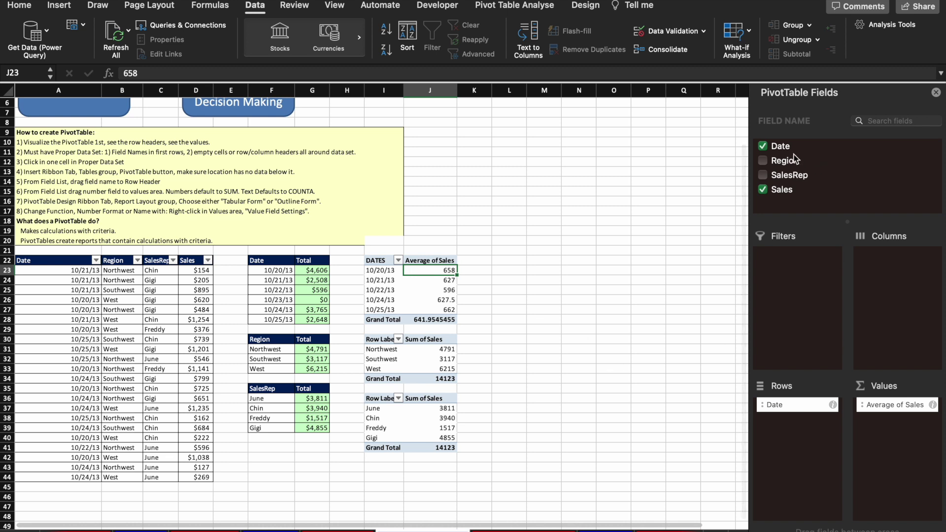
Add Sales a second time to the Date PivotTable's values and summarise it by Count.
drag(782, 189, 919, 443)
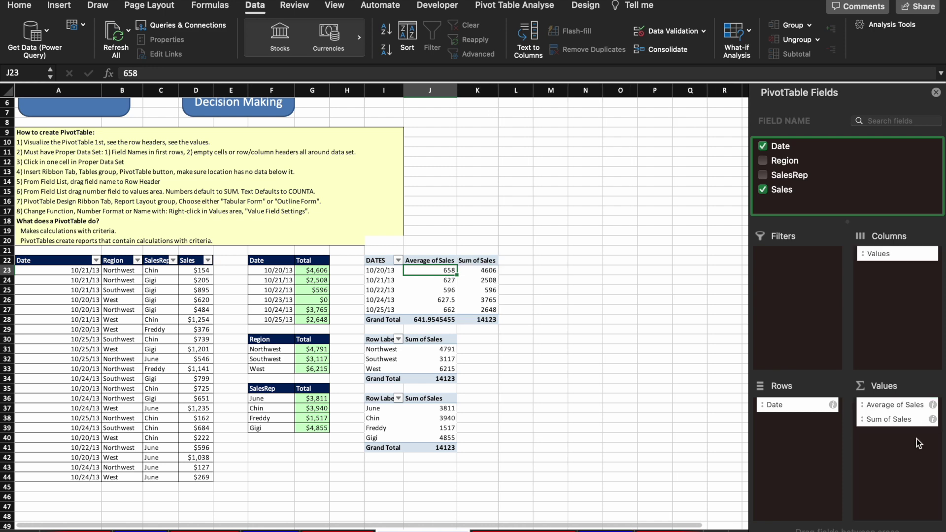
click(890, 420)
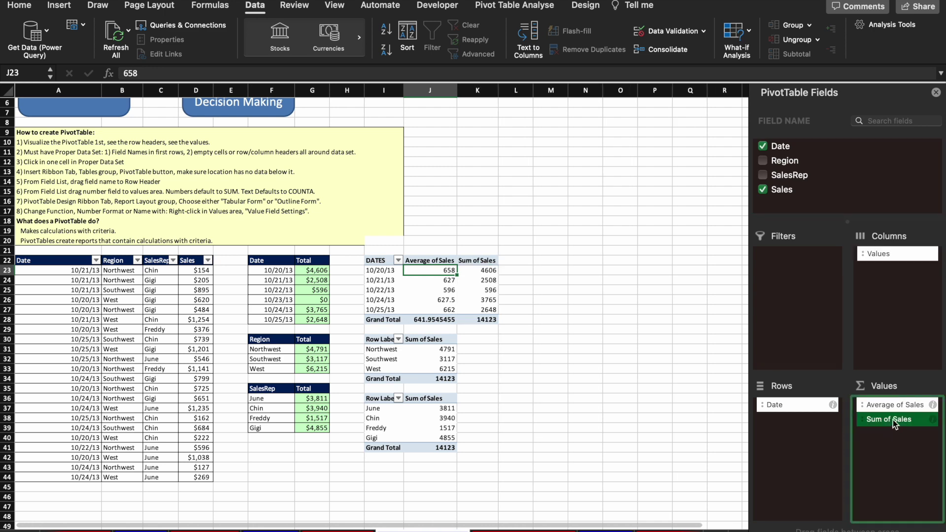
right_click(893, 419)
click(819, 531)
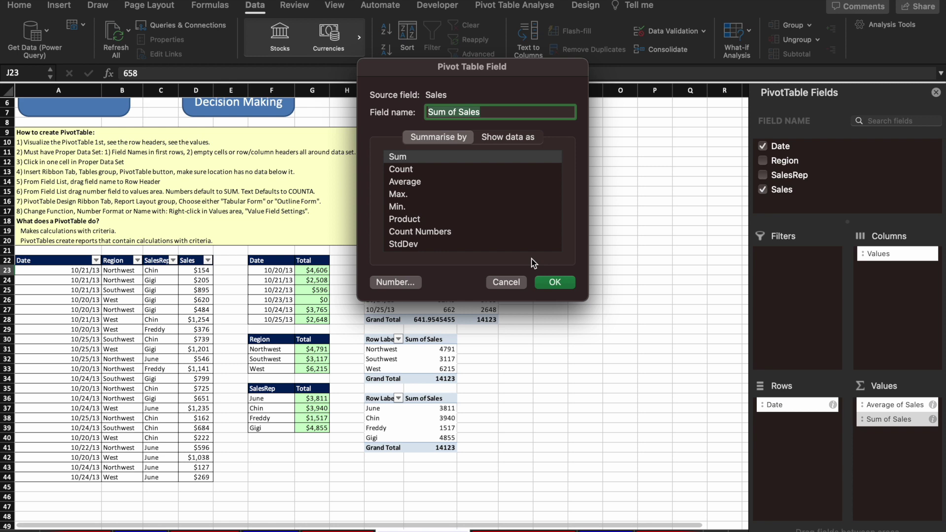
click(407, 169)
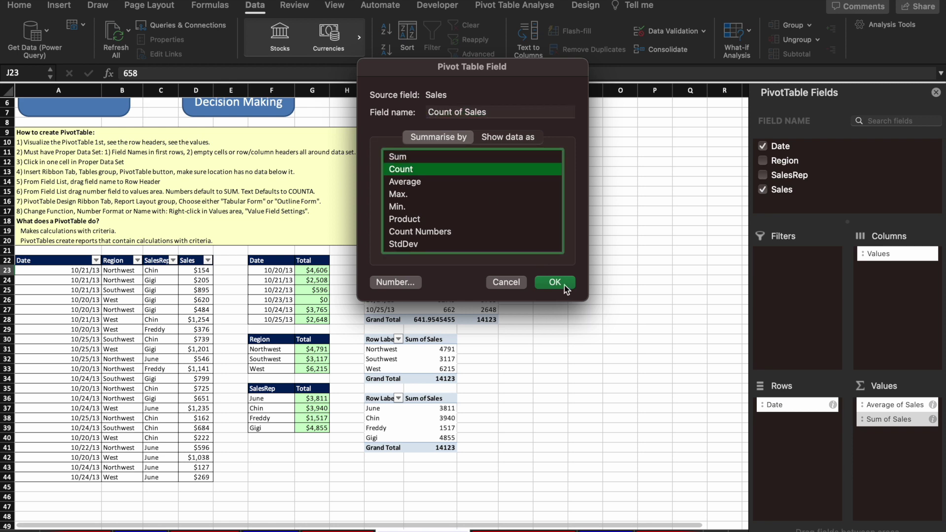
click(555, 282)
click(510, 268)
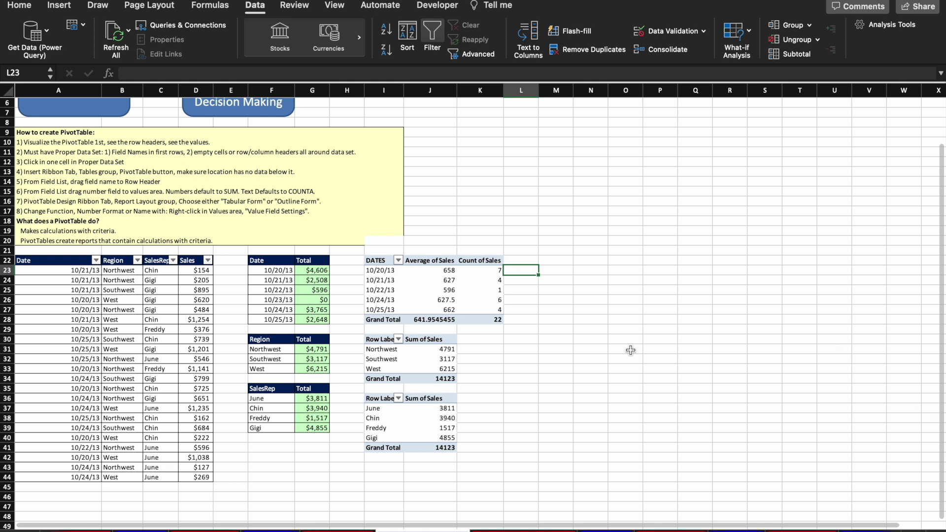
Compare the Average of Sales and Count of Sales for the dates 10/20/13 to 10/22/13.
key(Left)
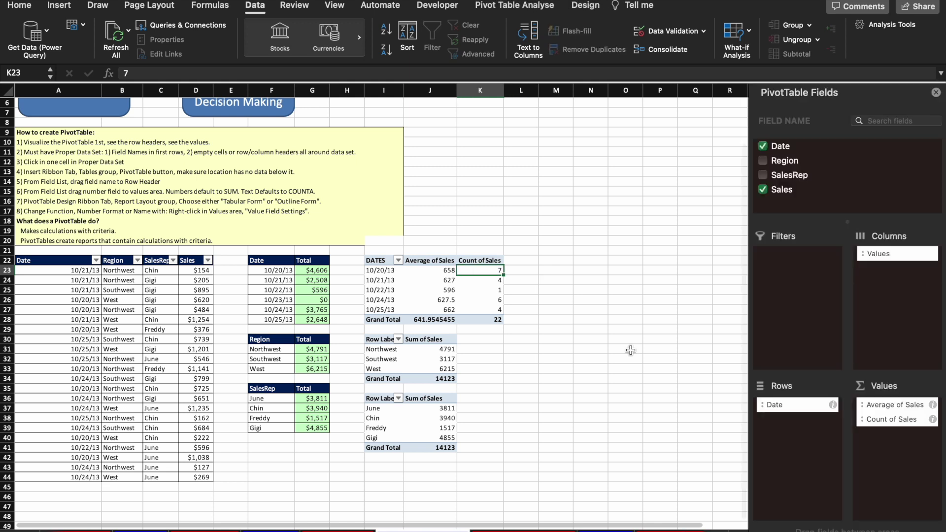
key(Left)
key(Down)
key(Right)
key(Left)
key(Down)
key(Right)
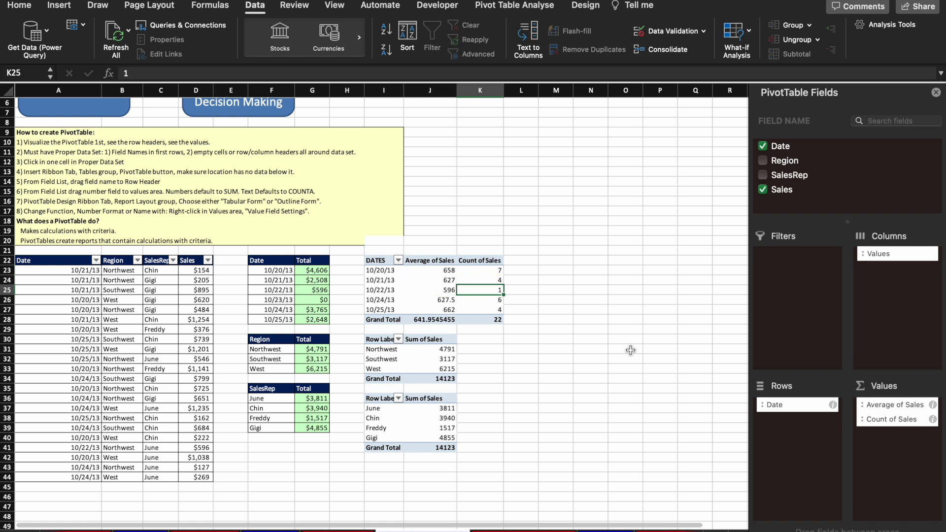
key(Left)
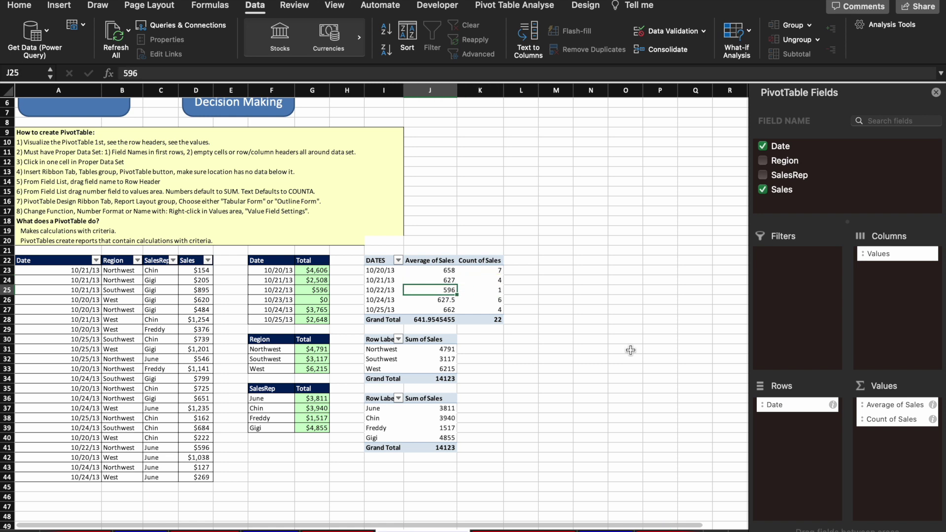
key(Right)
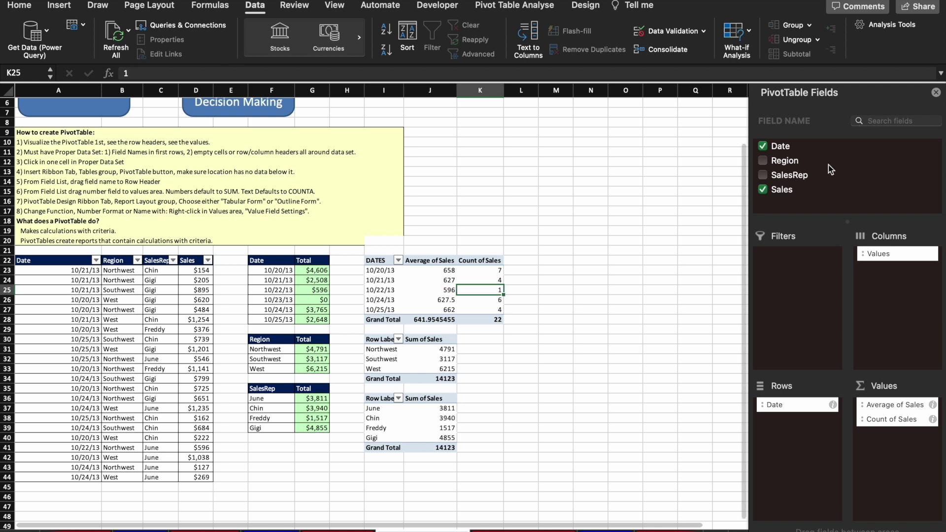
Add Sales twice more to the Date PivotTable's values, one as a plain Sum and the other shown as % of Column Total.
drag(782, 194, 902, 441)
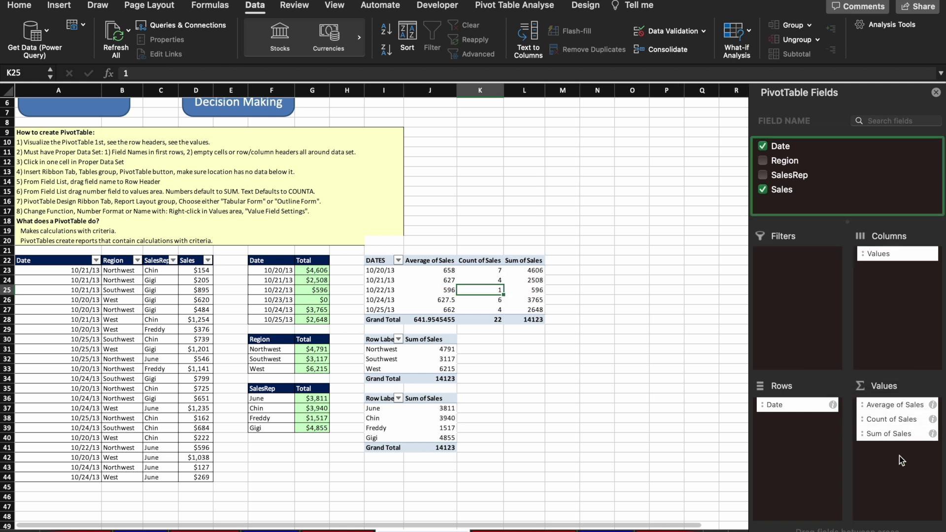
click(532, 271)
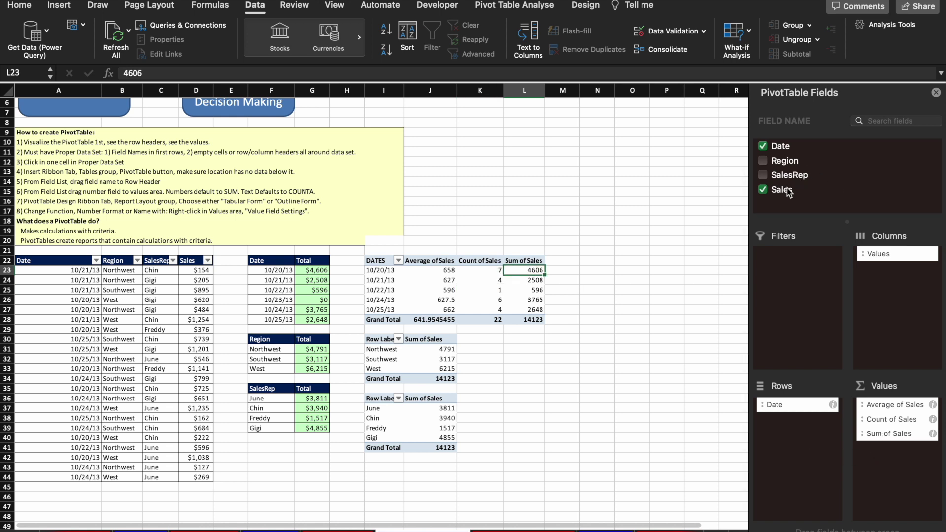
drag(782, 189, 899, 474)
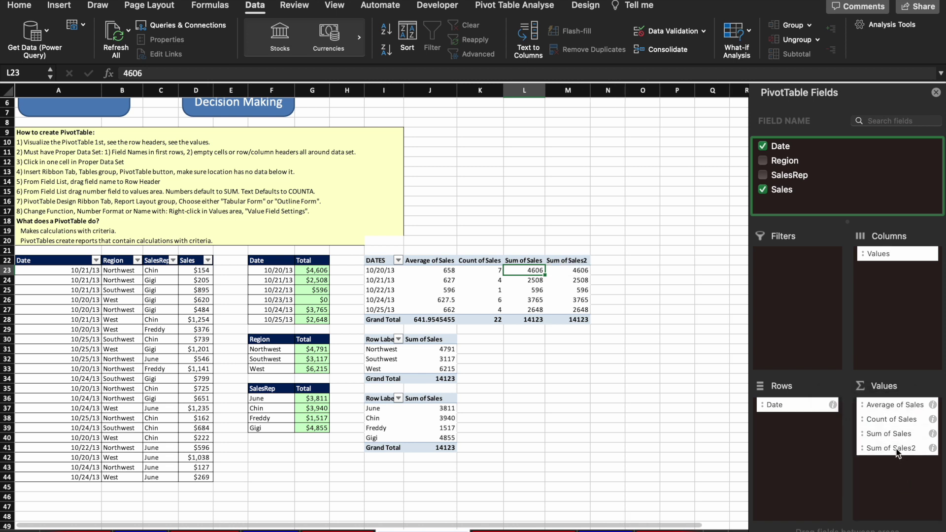
click(897, 450)
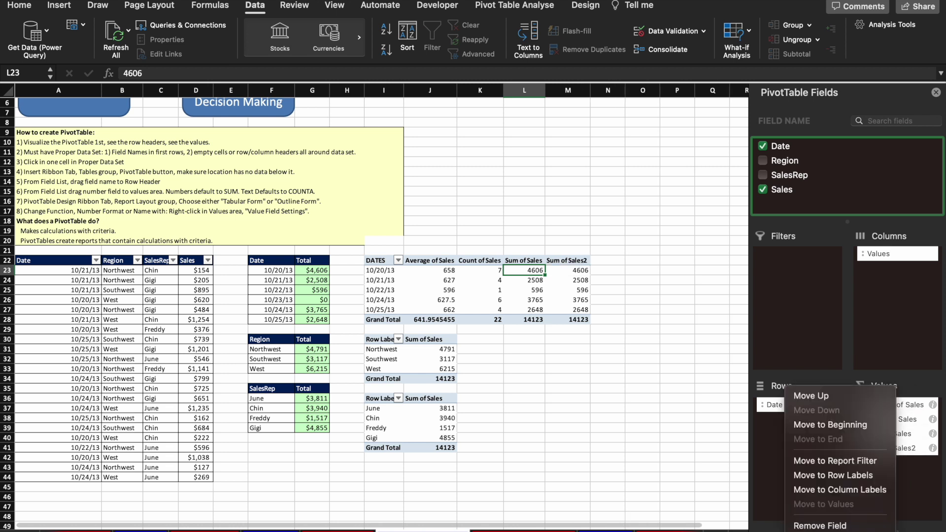
click(820, 531)
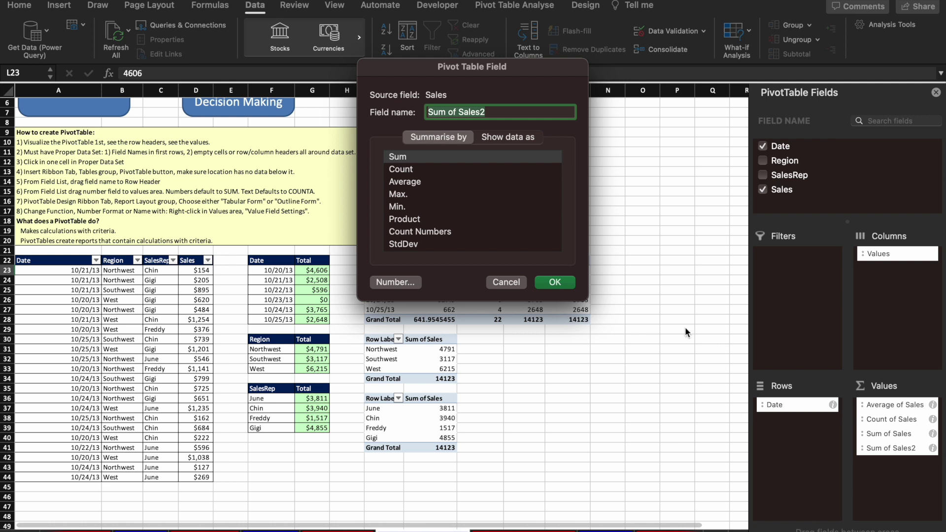
click(497, 138)
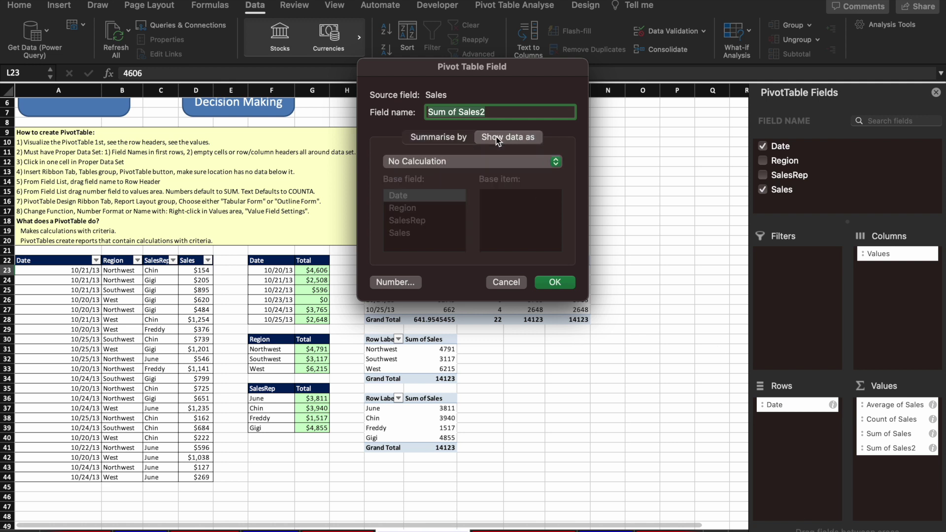
click(460, 164)
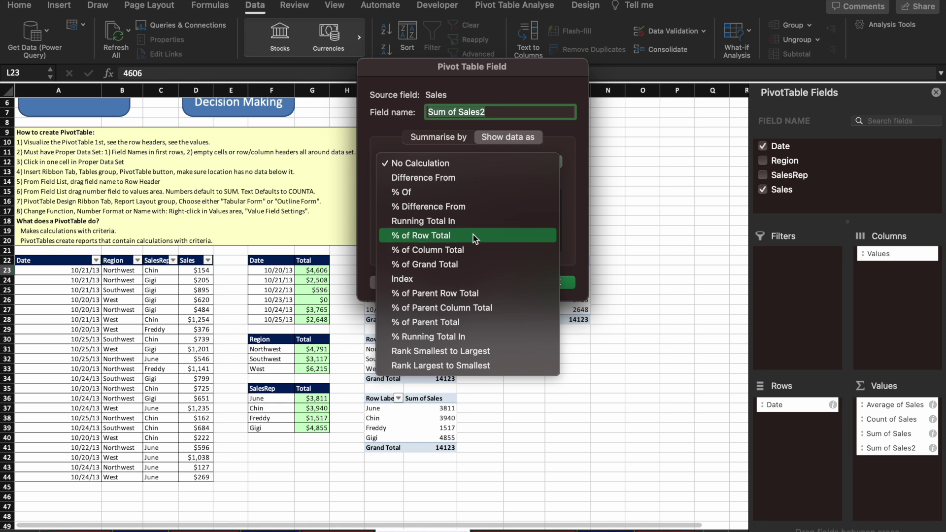
click(470, 249)
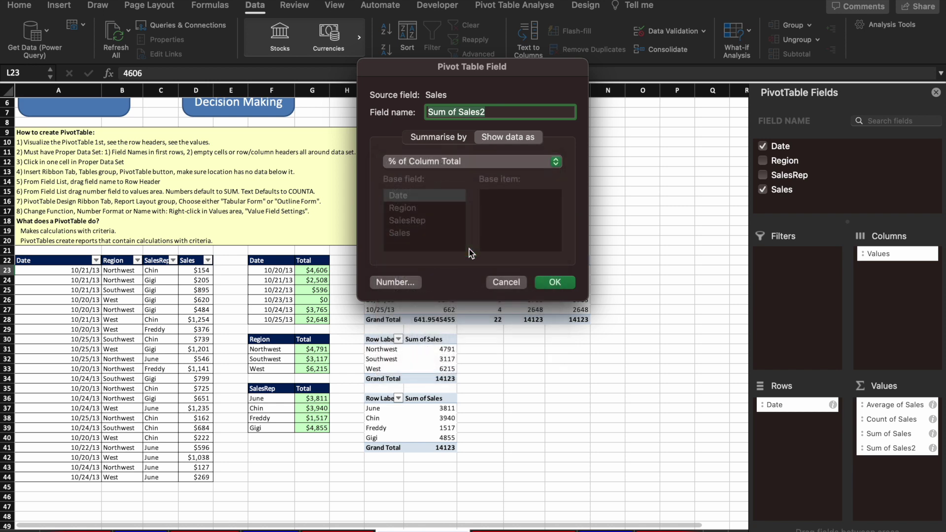
click(567, 282)
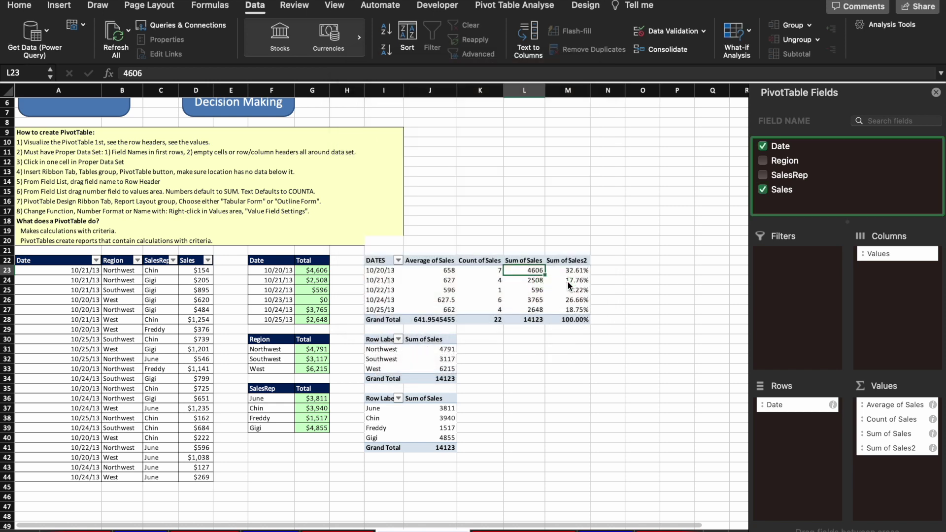
Compare each date's percentage share in the Sum of Sales2 column with the grand total of Sum of Sales.
click(544, 319)
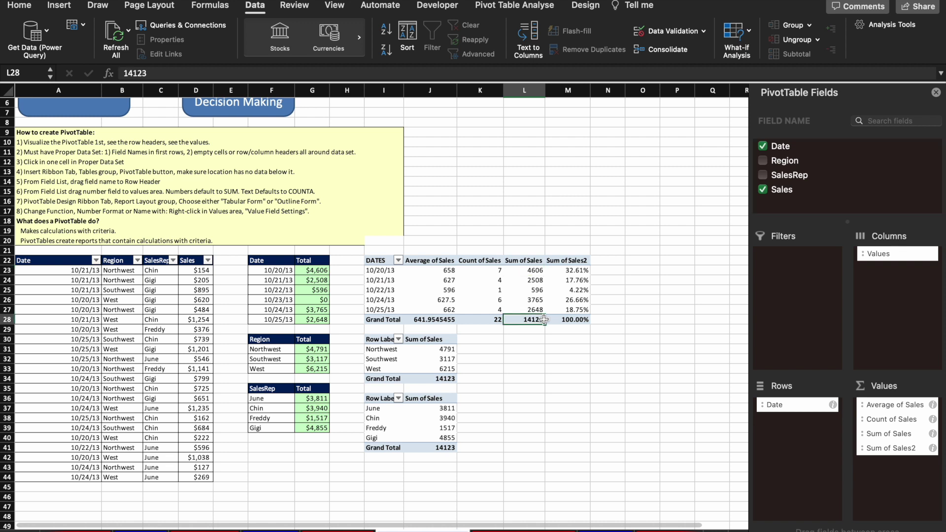
click(582, 272)
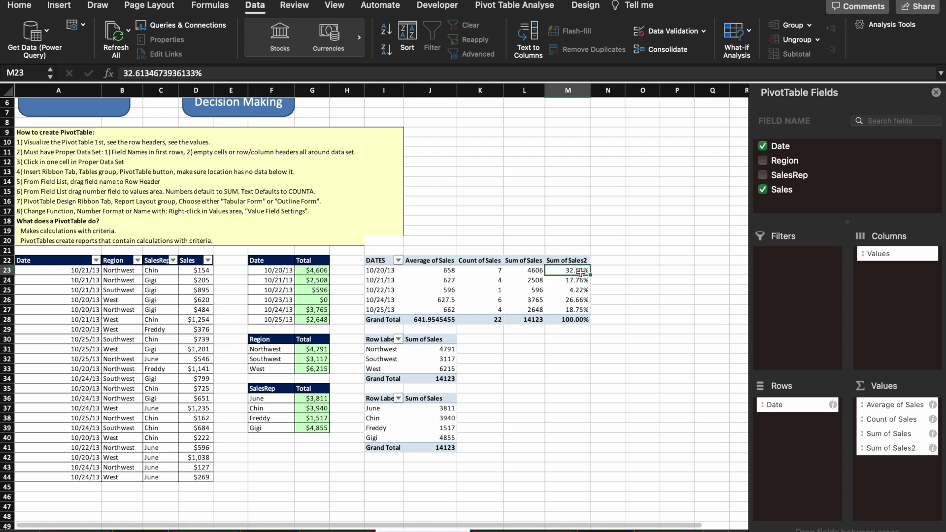
key(Down)
key(Down)
key(Down)
key(Down)
key(Up)
key(Up)
key(Up)
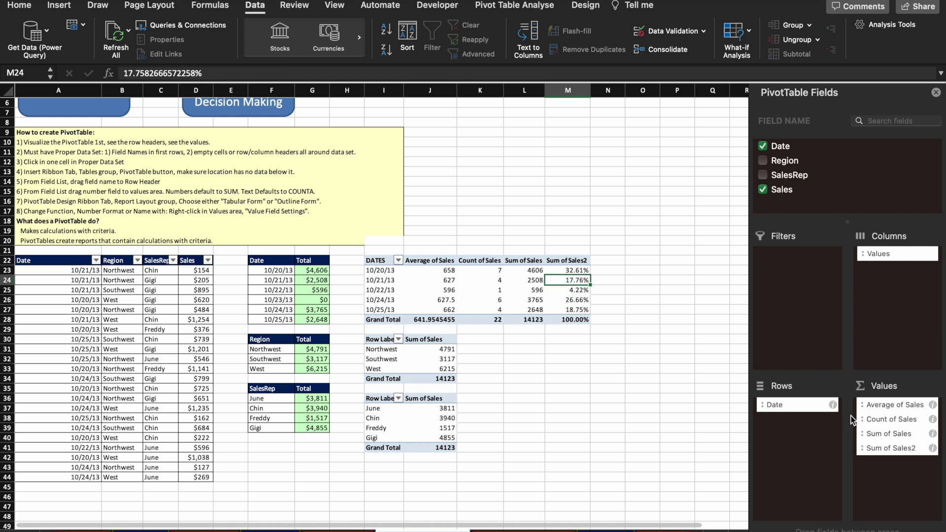
Remove the Average of Sales, Count of Sales and Sum of Sales columns from the Date PivotTable.
click(521, 260)
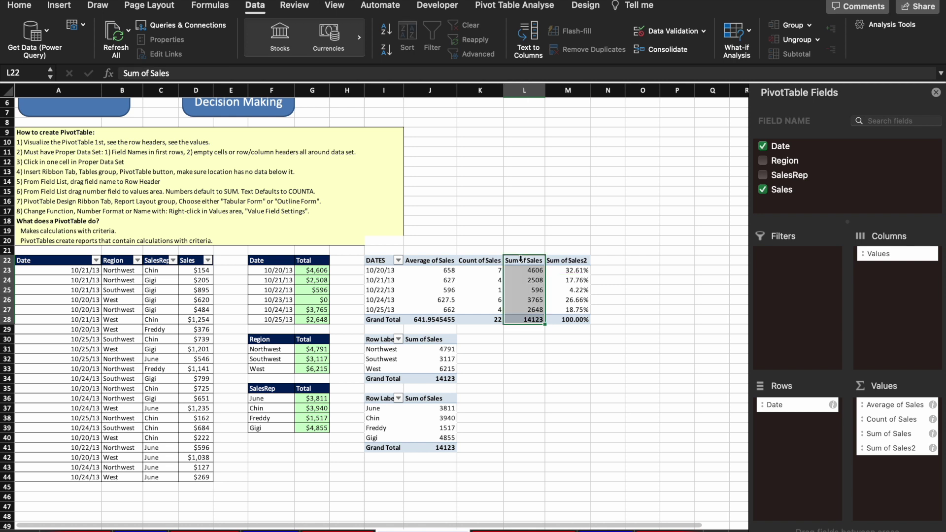
key(shift+Left)
key(shift+Left)
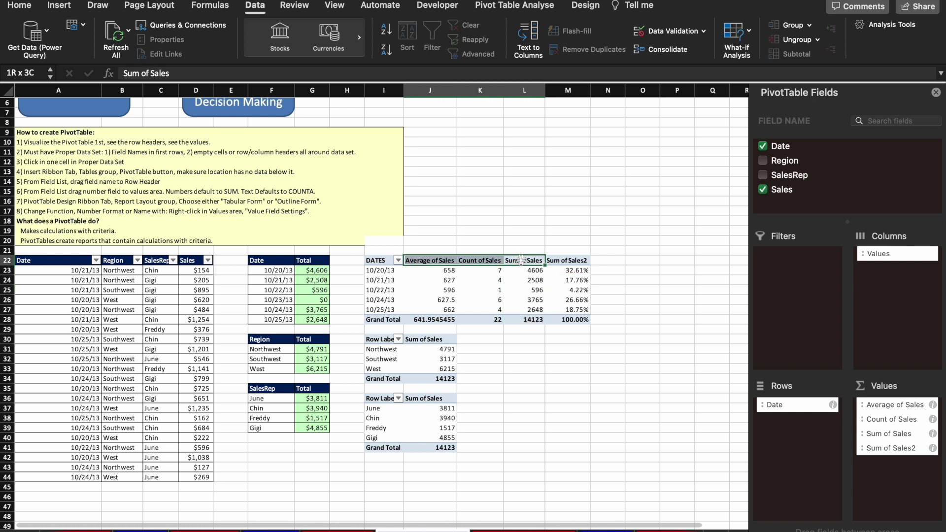
key(Delete)
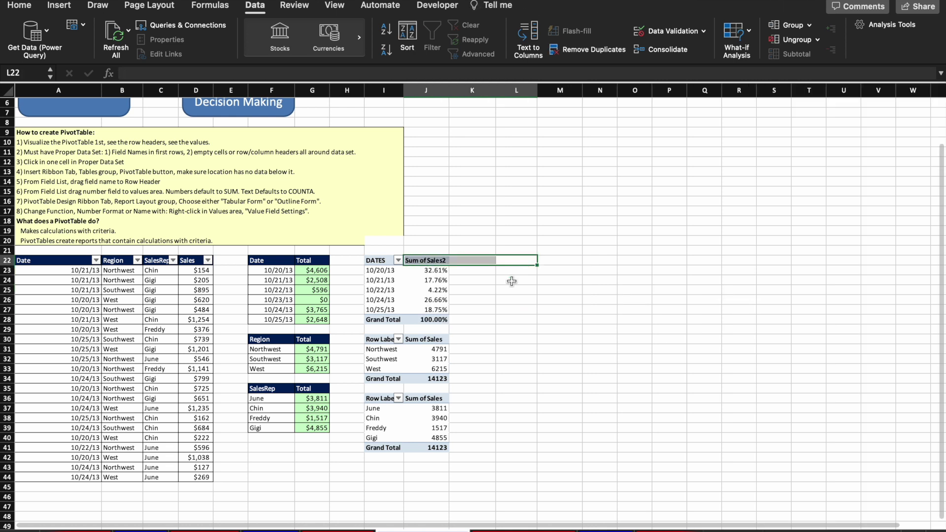
click(492, 318)
Set the Date PivotTable's remaining Sales field to show No Calculation and rename it Sum of Sales.
click(428, 270)
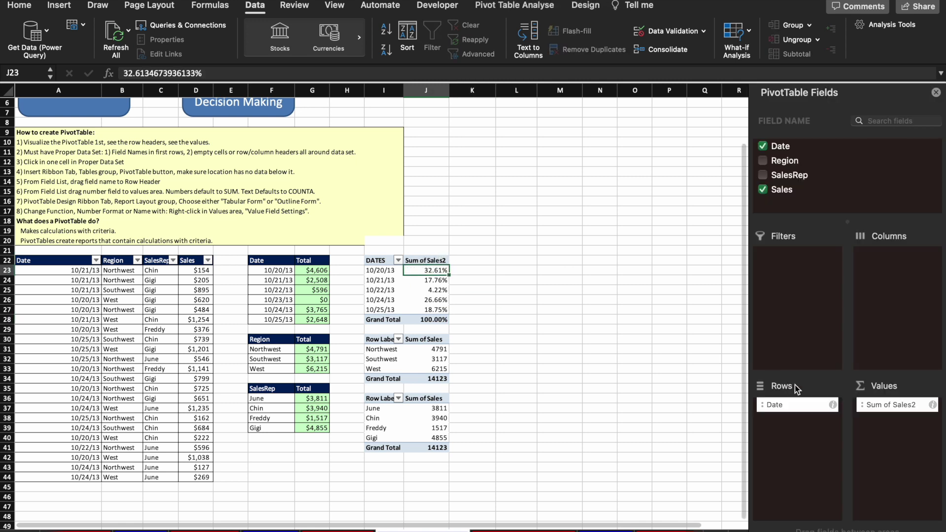
mouse_move(893, 411)
mouse_down()
mouse_move(879, 468)
mouse_move(900, 415)
mouse_up()
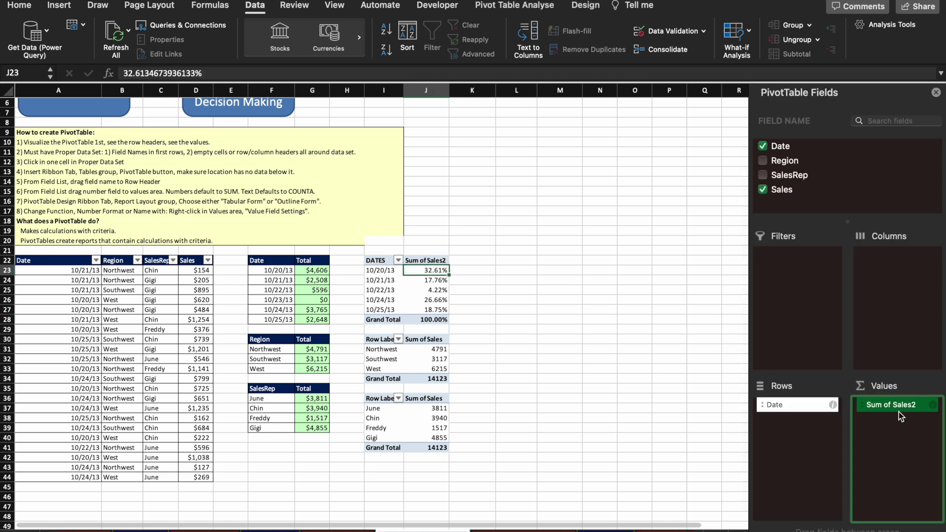
right_click(901, 408)
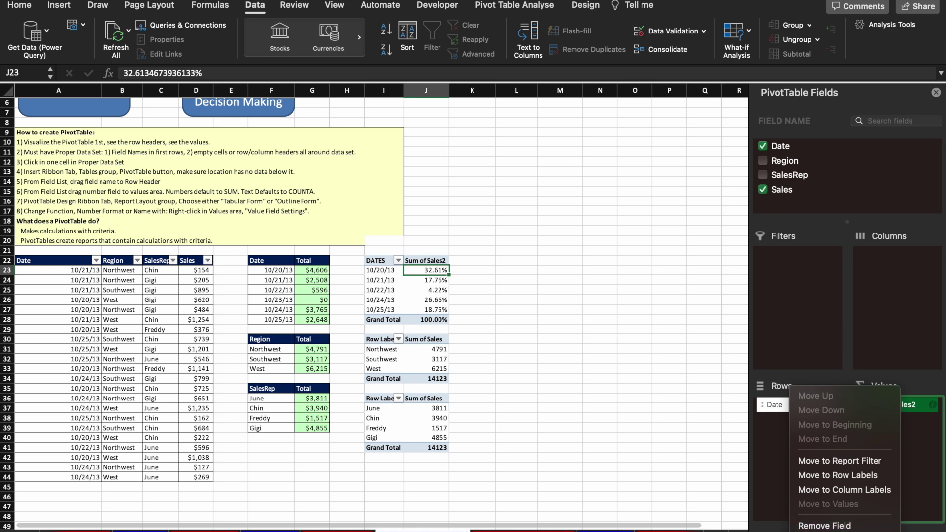
click(855, 531)
click(492, 138)
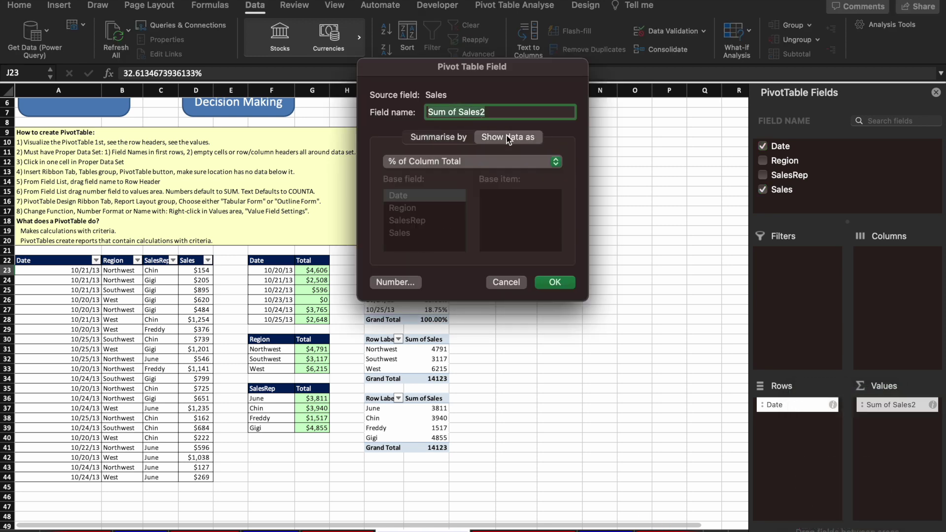
click(457, 164)
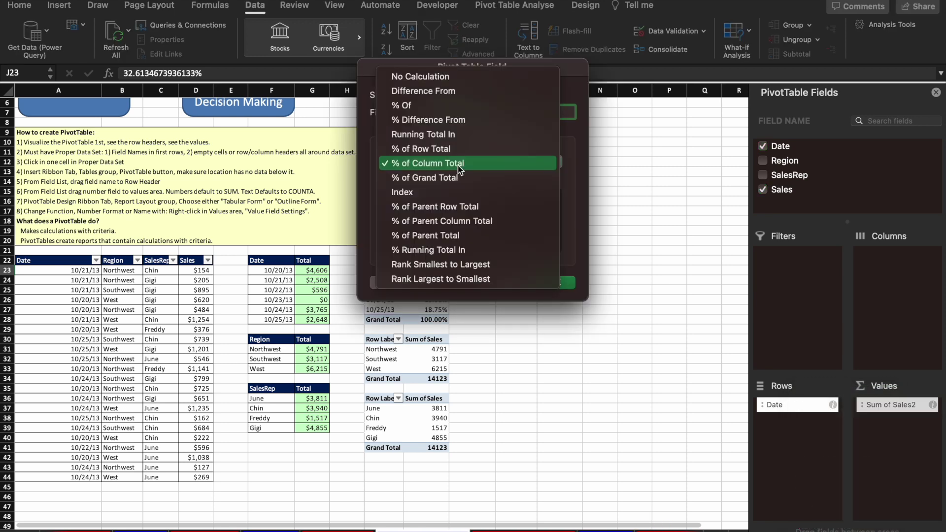
click(434, 78)
click(523, 111)
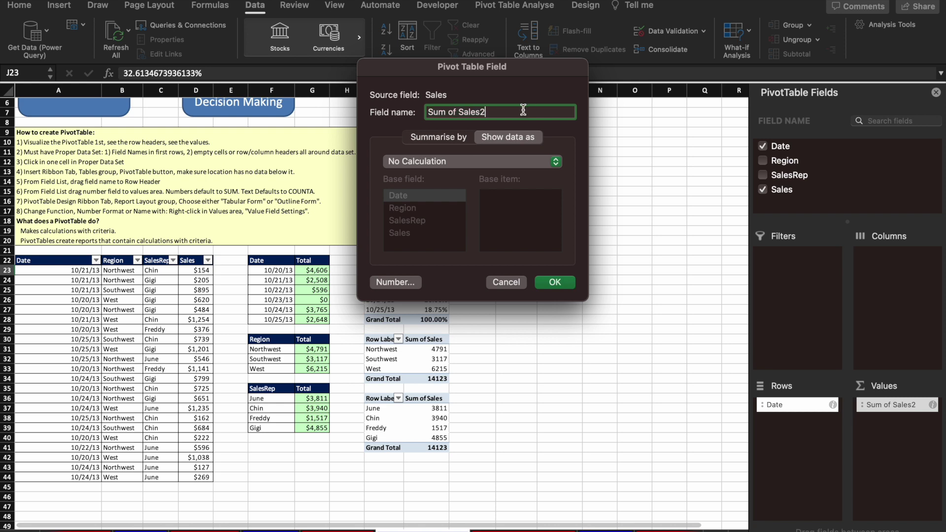
key(BackSpace)
key(Return)
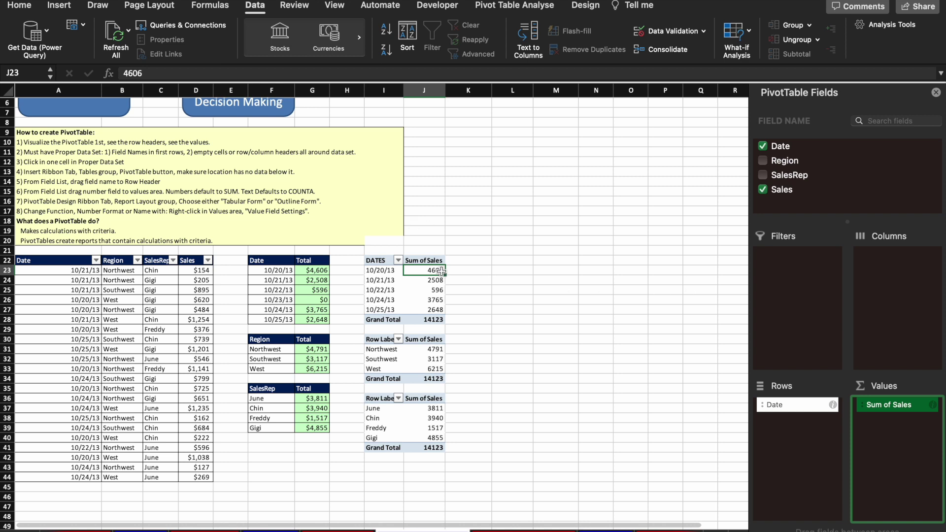
Open the number format of the Date PivotTable's Sum of Sales field and preview the Number, Currency, Accounting, Date, Time and Percentage categories.
click(887, 407)
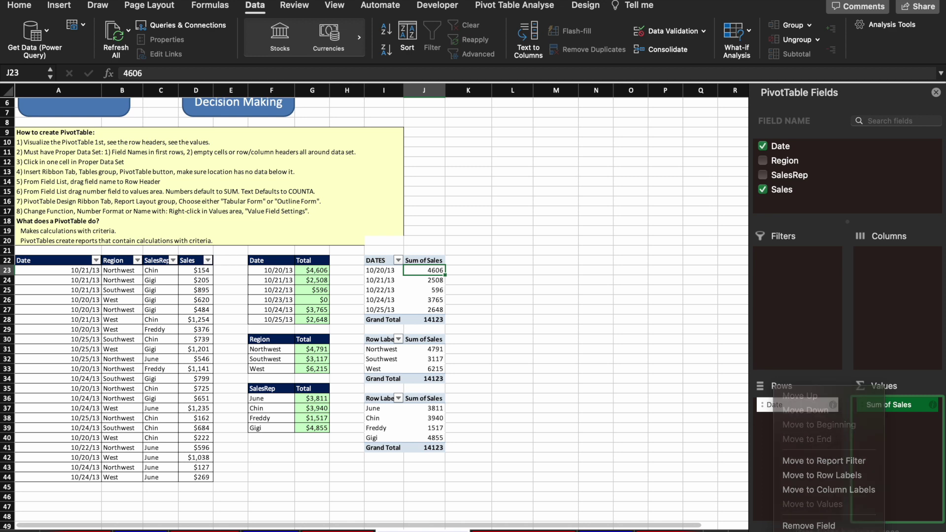
click(821, 527)
click(392, 283)
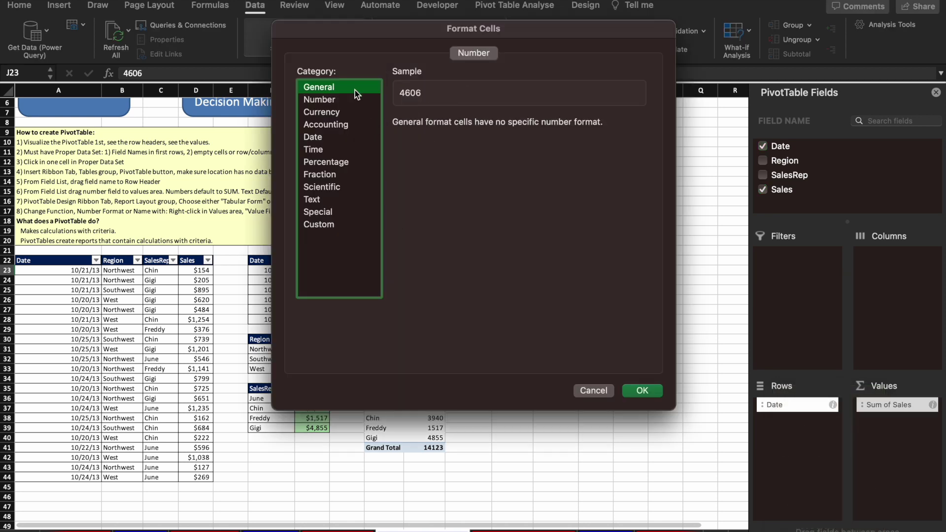
click(344, 100)
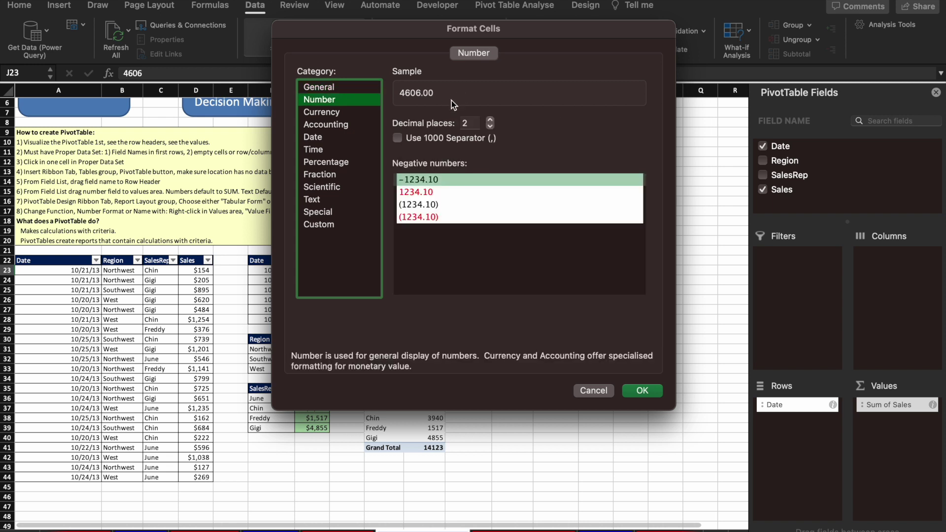
click(351, 112)
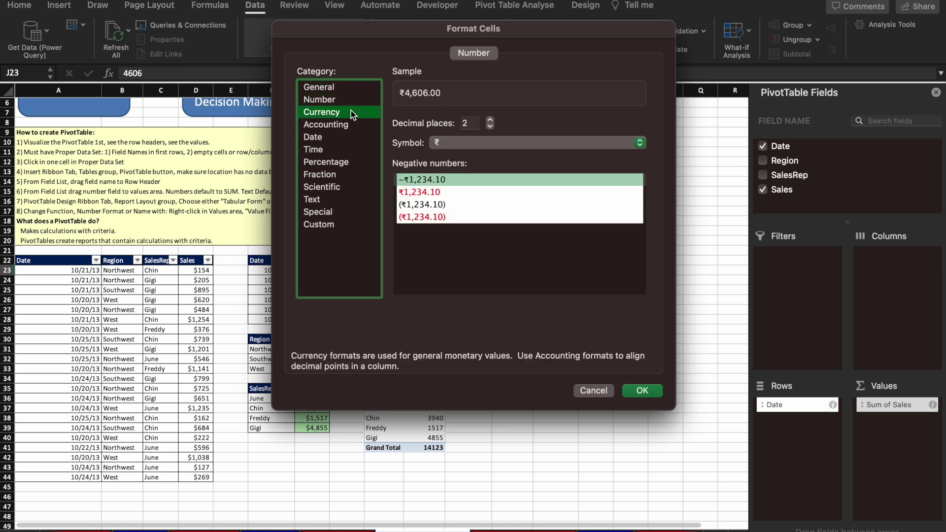
click(339, 123)
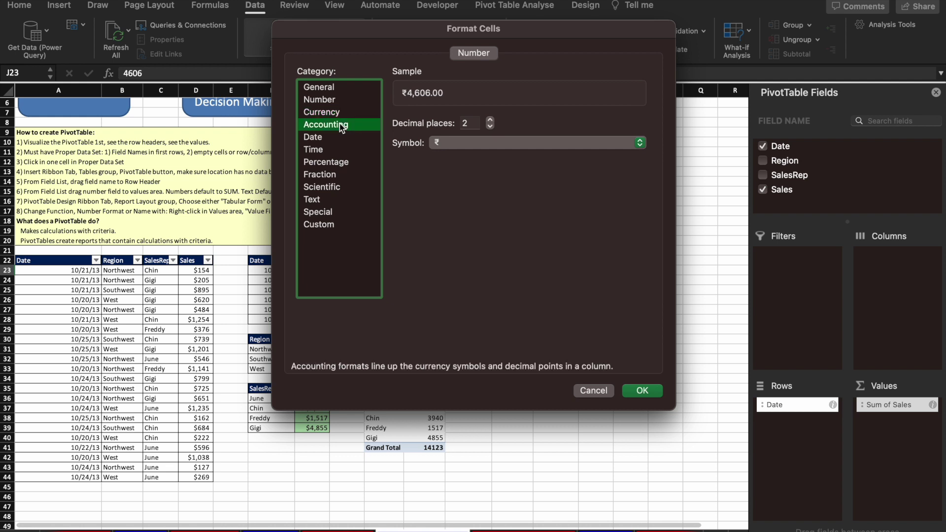
click(330, 137)
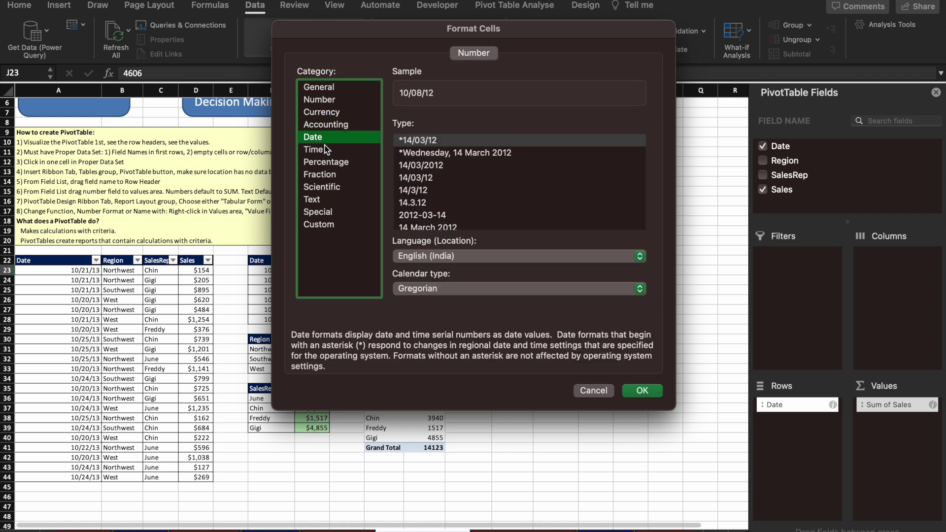
click(324, 150)
click(325, 163)
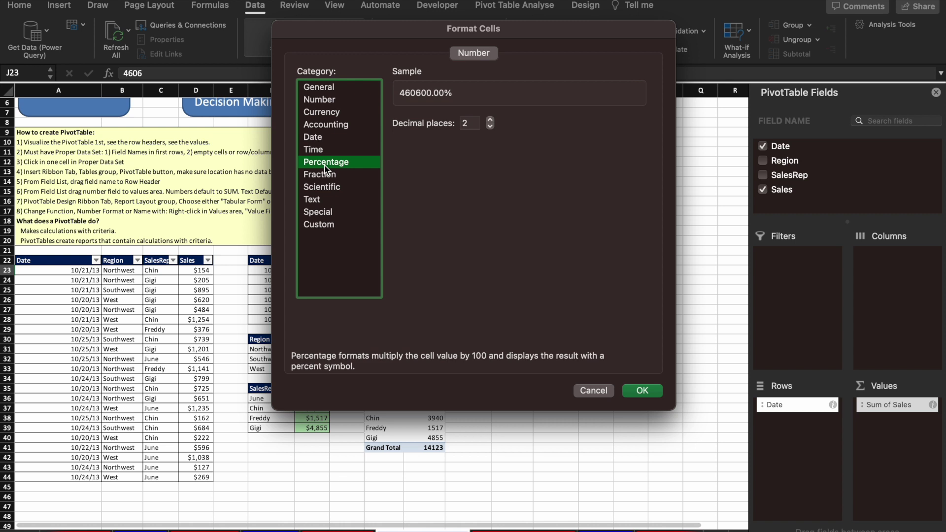
Switch the Sum of Sales number format to the Custom category and enter the format code 0.
click(324, 225)
click(432, 143)
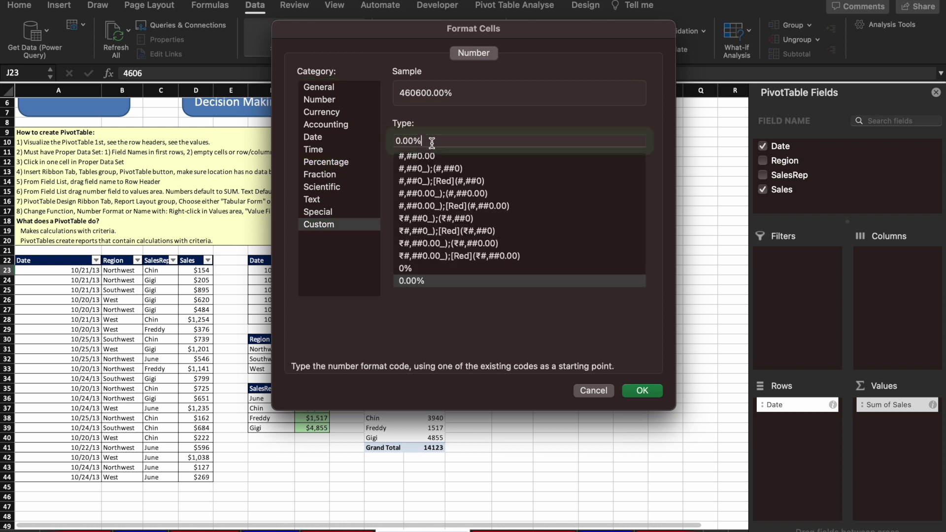
key(BackSpace)
key(BackSpace)
key(BackSpace)
text(00)
key(BackSpace)
key(BackSpace)
key(BackSpace)
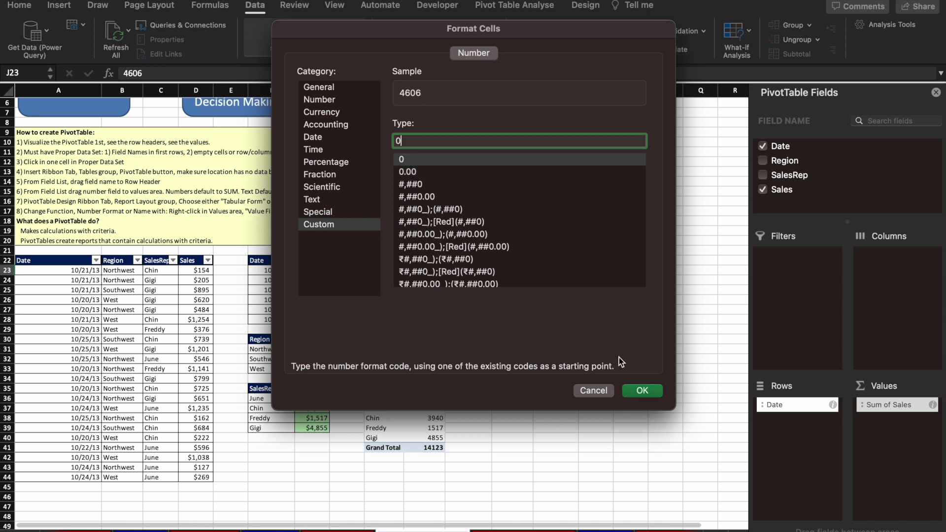
Preview the custom code with extra decimals, 0.000000, shorten it back to 0 and apply it to the Sum of Sales field.
text(.0000000)
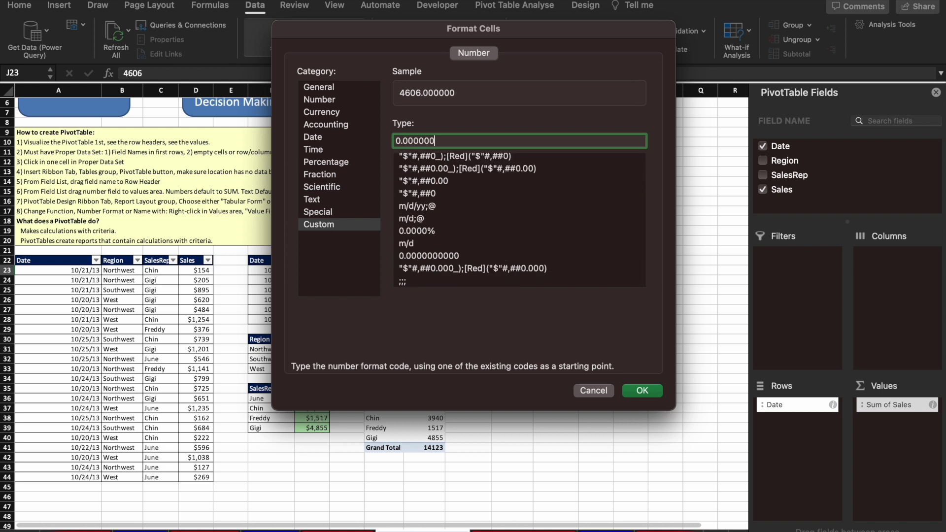
key(BackSpace)
key(BackSpace)
key(BackSpace)
key(BackSpace)
key(BackSpace)
key(BackSpace)
key(BackSpace)
key(BackSpace)
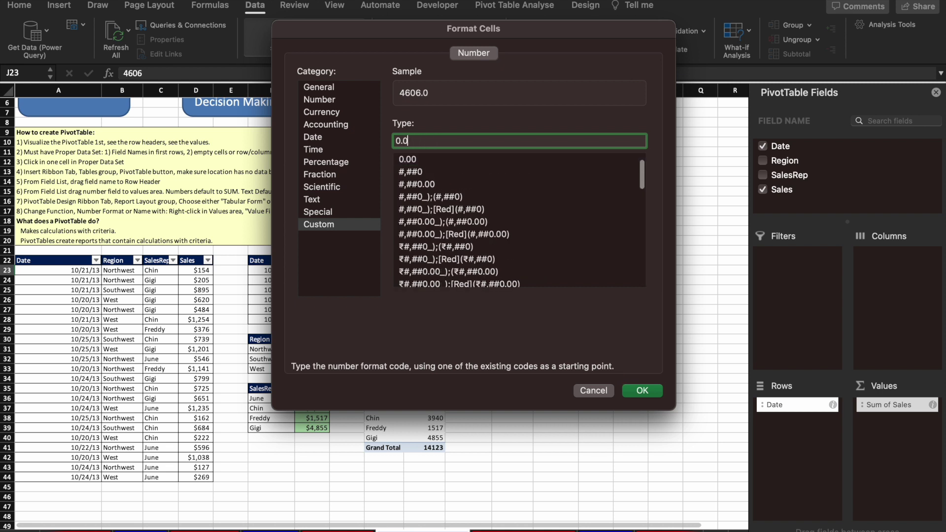
click(647, 390)
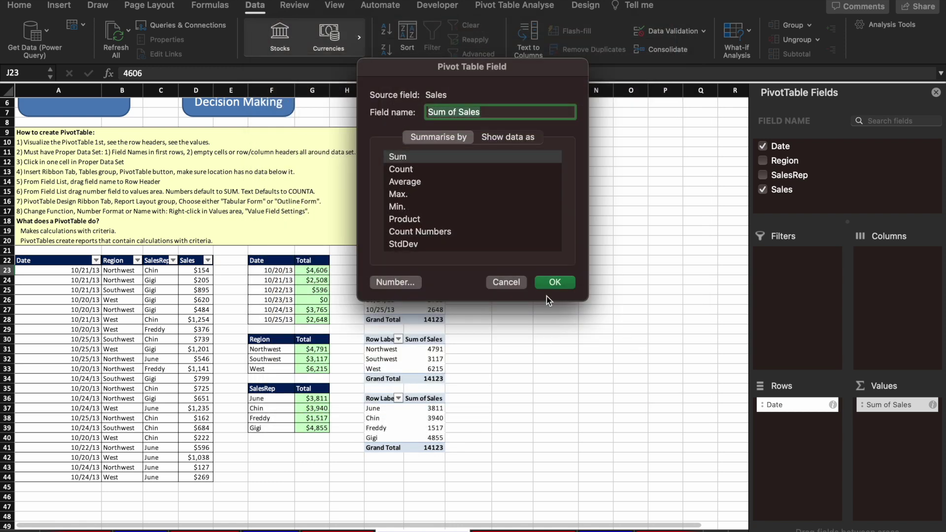
click(547, 281)
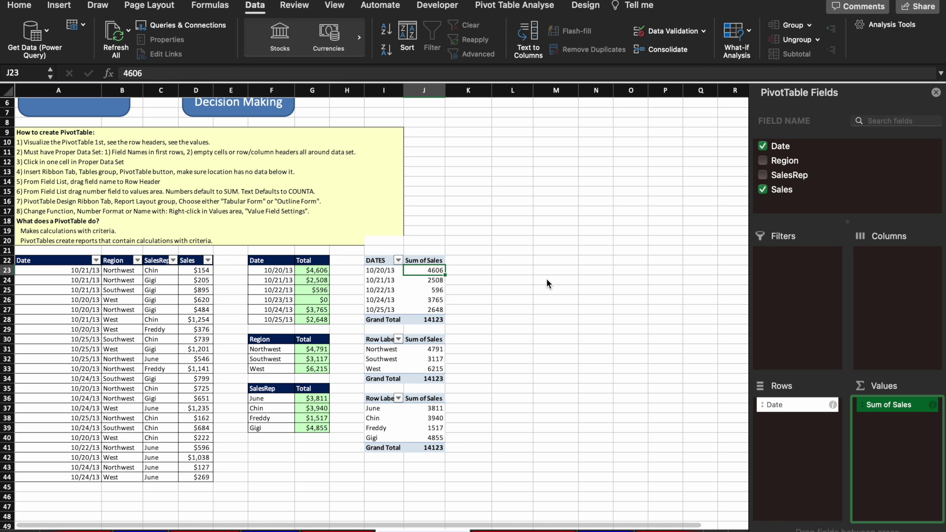
Compare the Date PivotTable with the sales data and cross-tabulated tables on the DA - PT-2 sheet.
scroll(546, 279, up, 2)
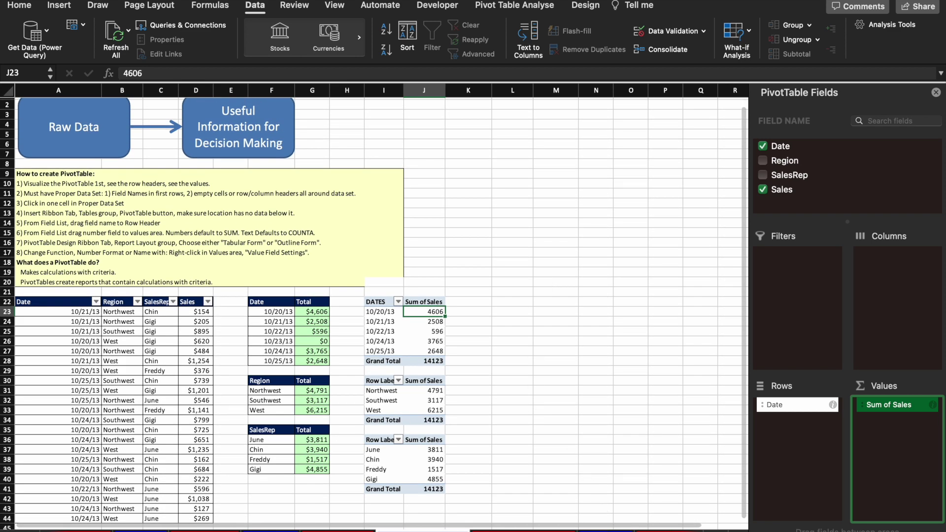
click(606, 529)
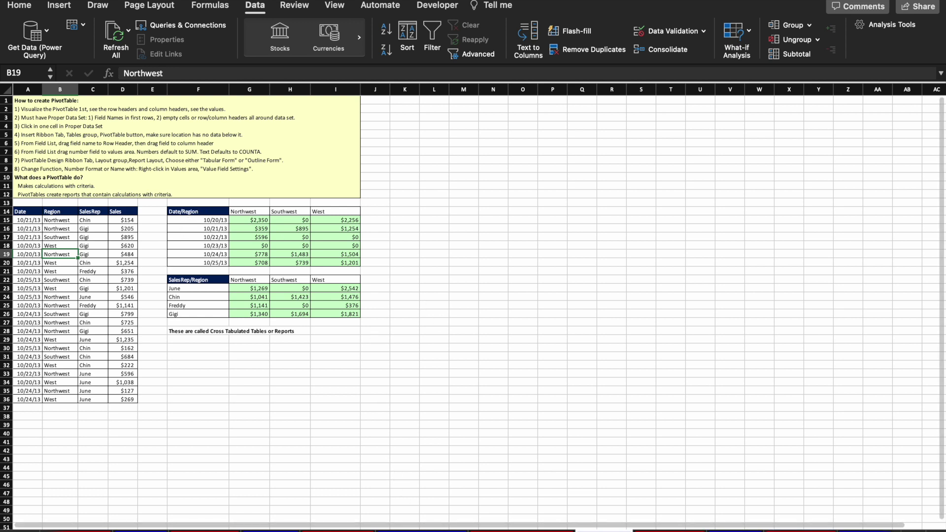
click(423, 531)
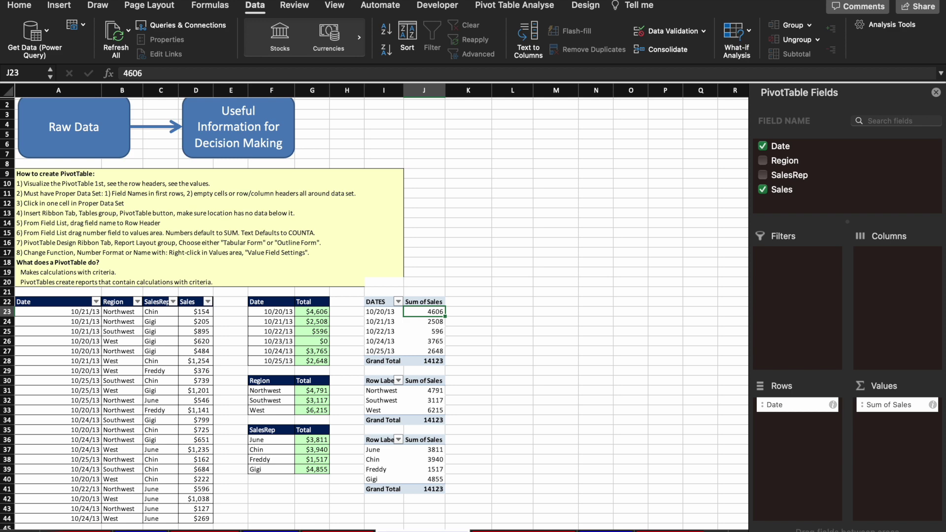
click(605, 531)
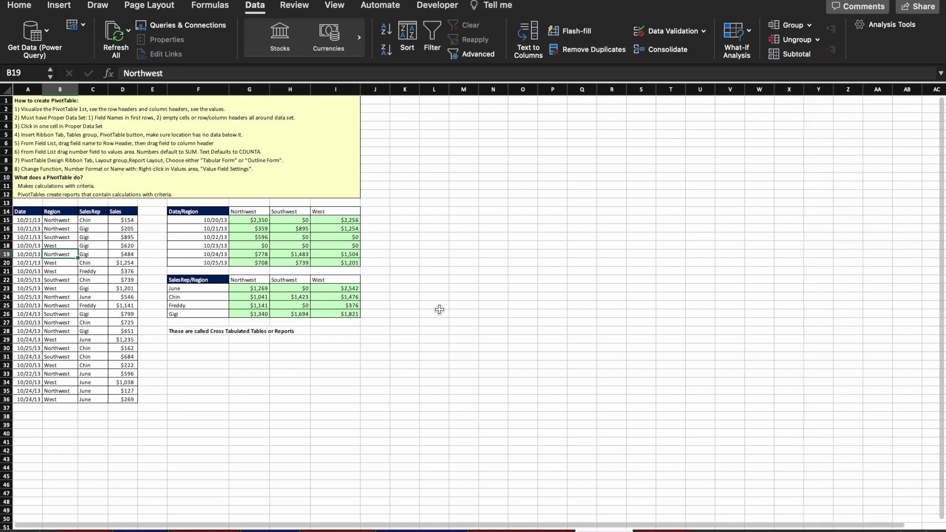
click(403, 227)
key(Left)
key(Left)
key(Left)
key(Left)
key(Left)
key(Left)
key(Left)
key(Left)
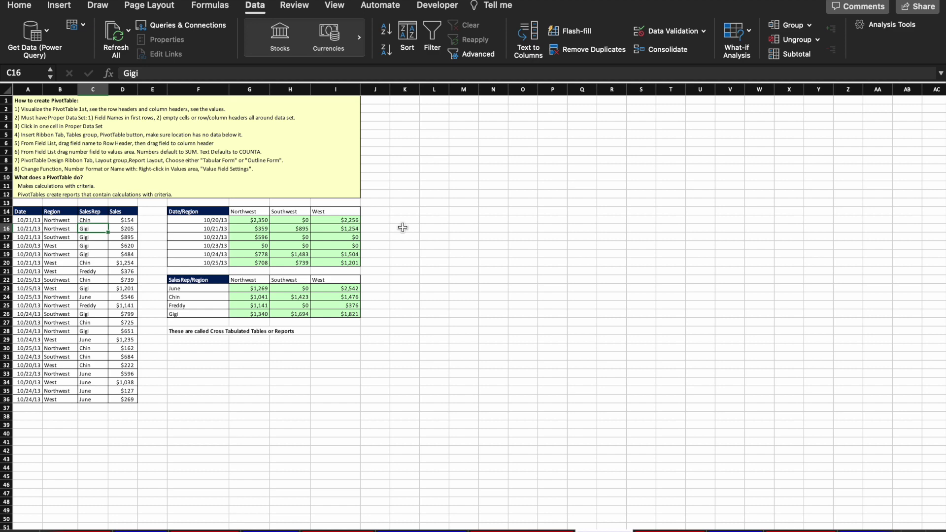
click(461, 528)
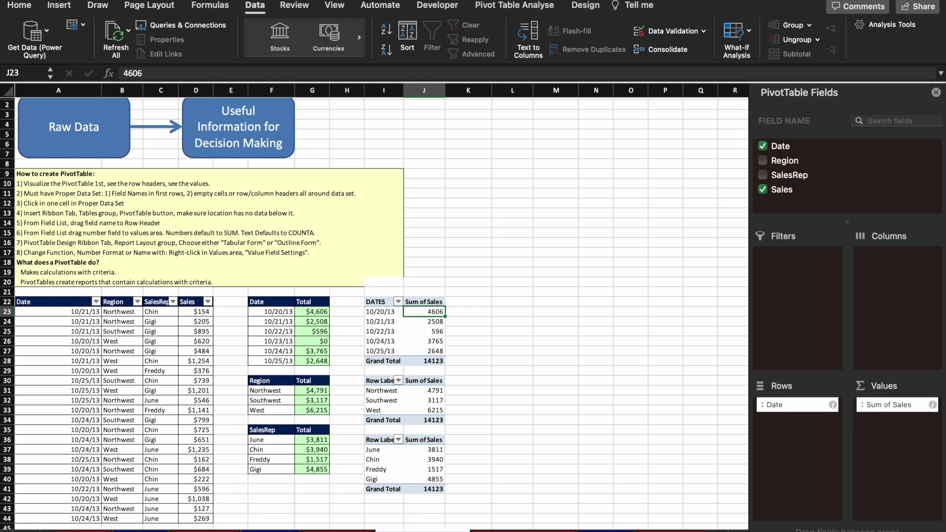
click(377, 321)
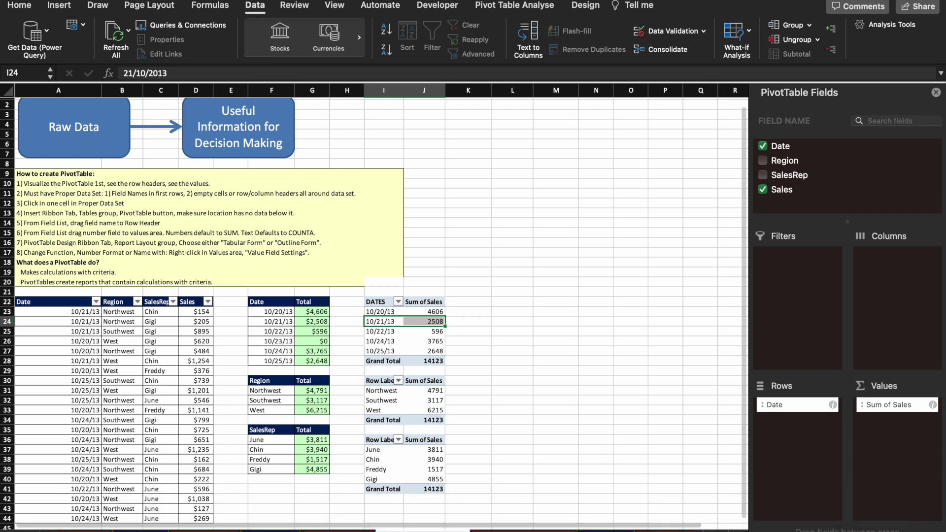
On the DA - PT-2 sheet, create a PivotTable from A14:D36 and place it in the existing worksheet at K14.
click(604, 531)
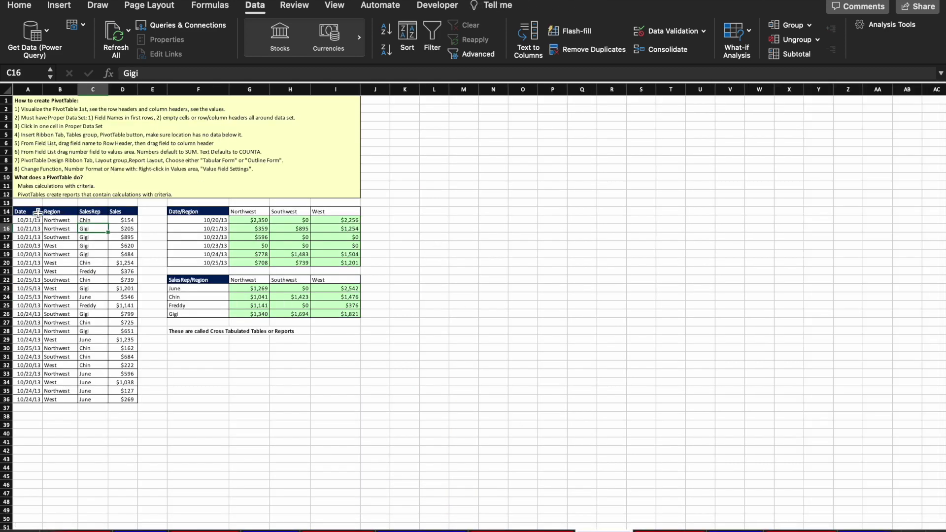
click(25, 213)
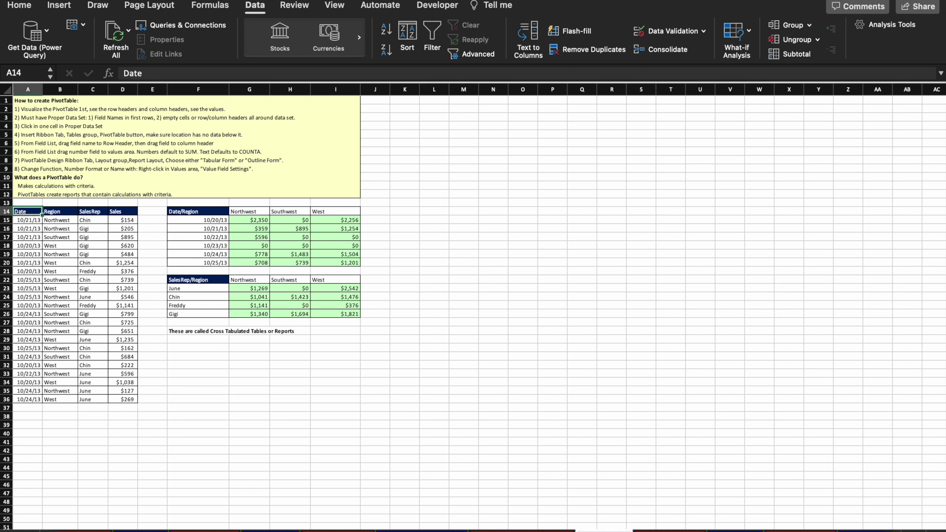
click(59, 5)
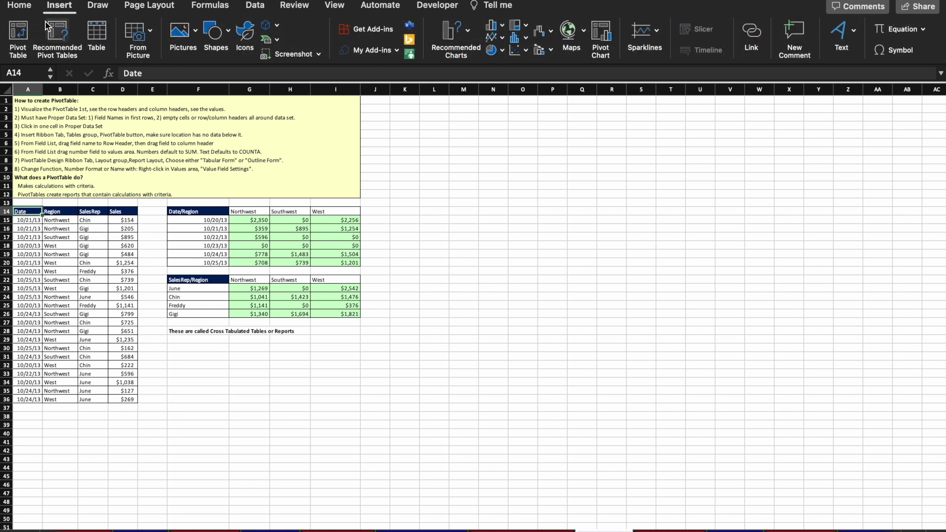
click(22, 45)
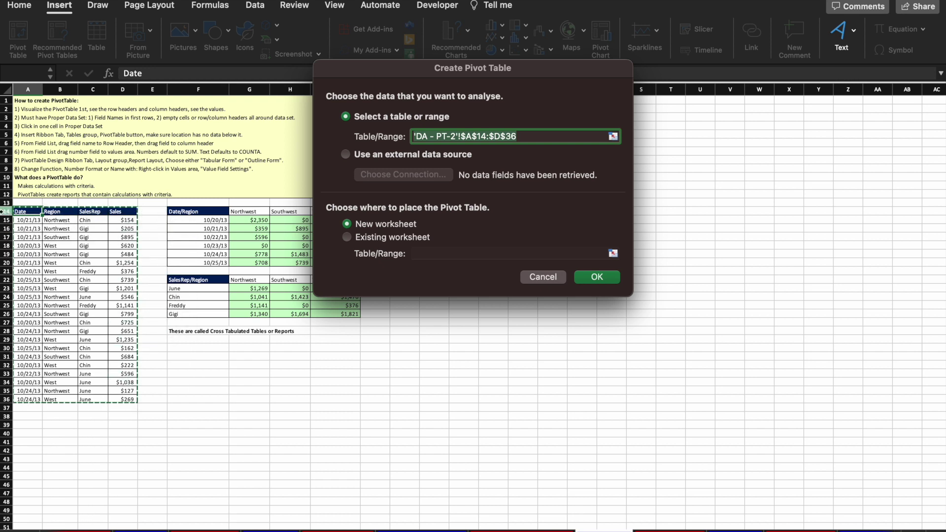
click(347, 237)
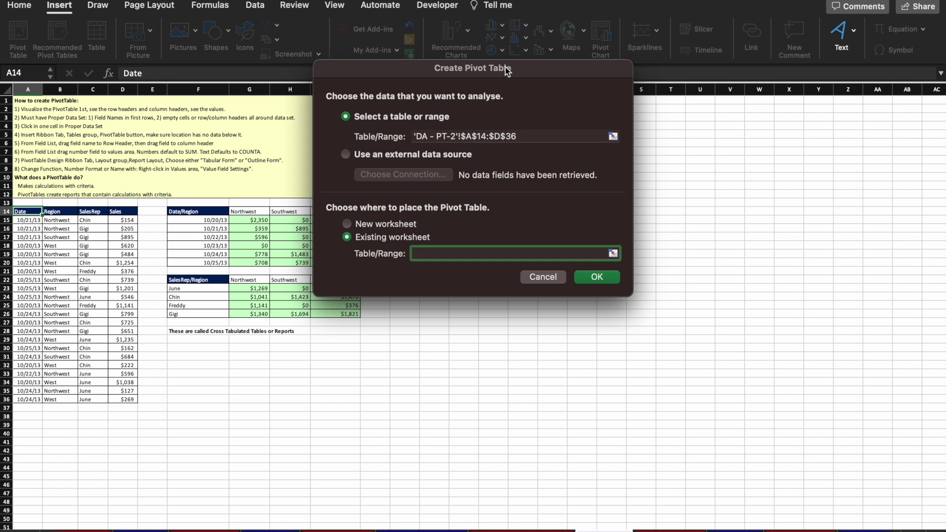
drag(508, 67, 894, 93)
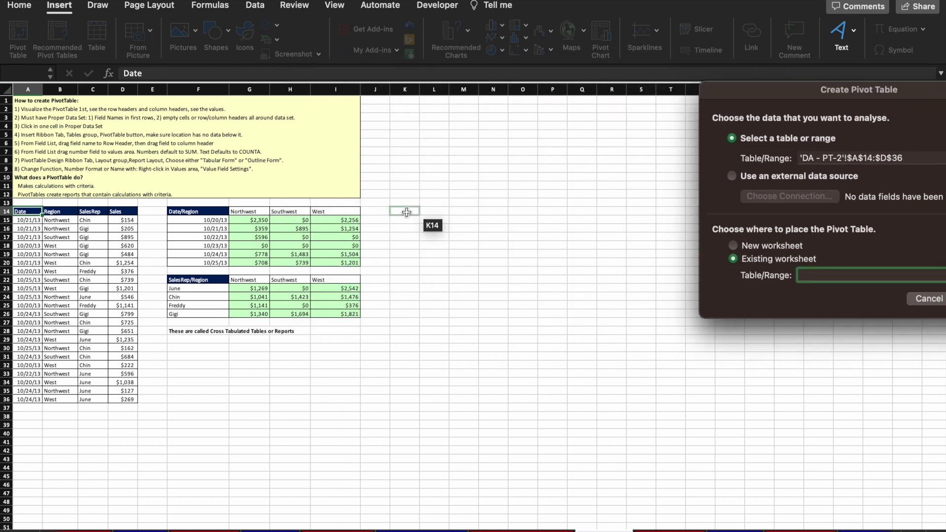
click(409, 212)
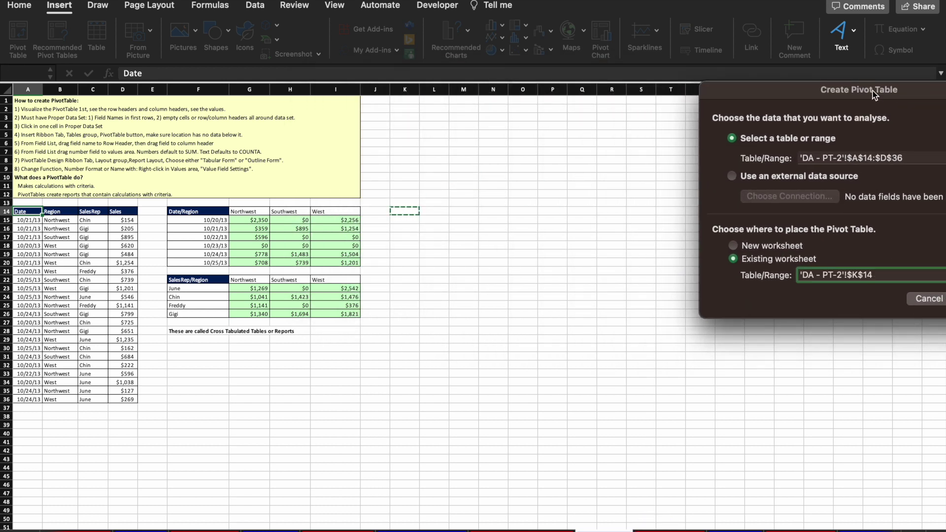
drag(871, 91, 784, 98)
click(894, 307)
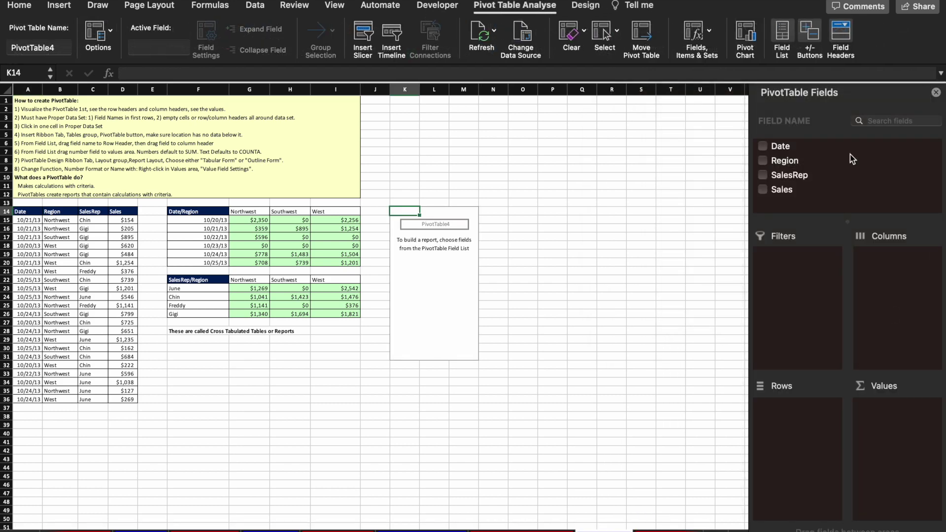
Set Date as the row field and Region as the column field of the PivotTable at K14.
click(763, 147)
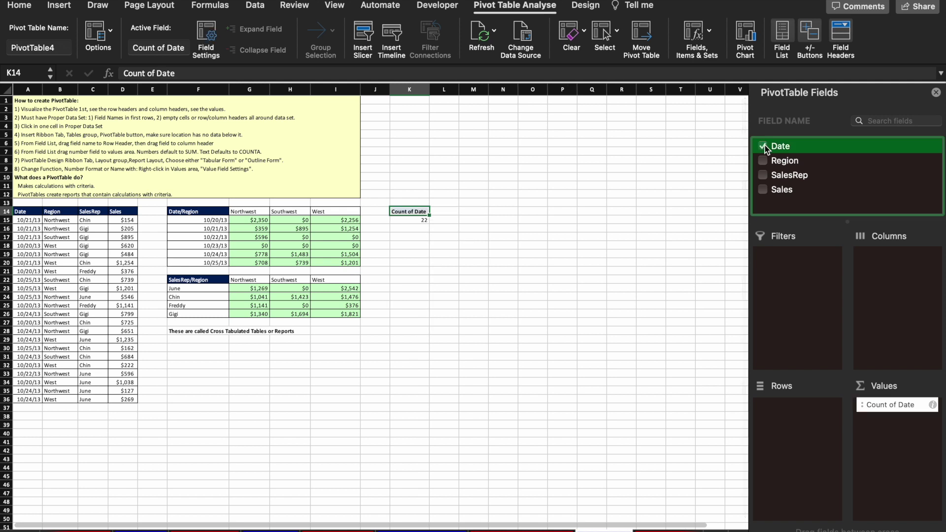
drag(893, 405, 810, 415)
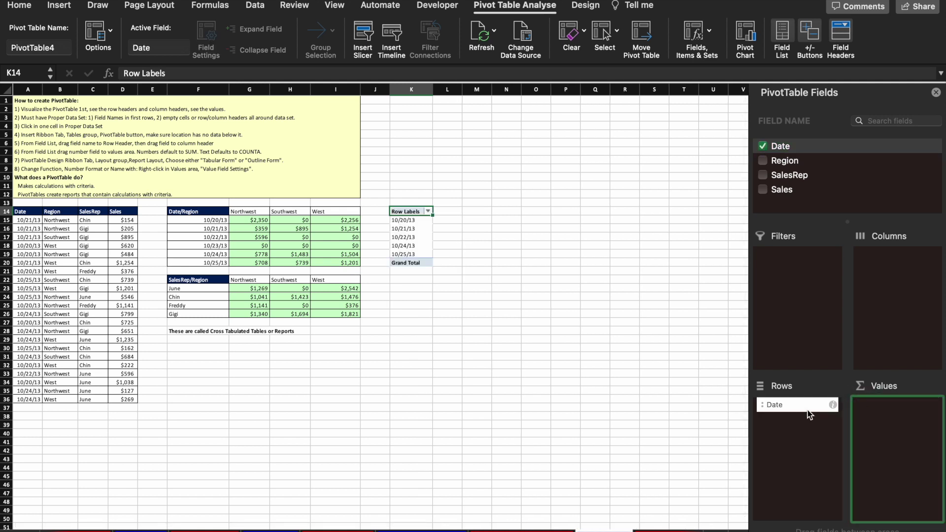
click(779, 165)
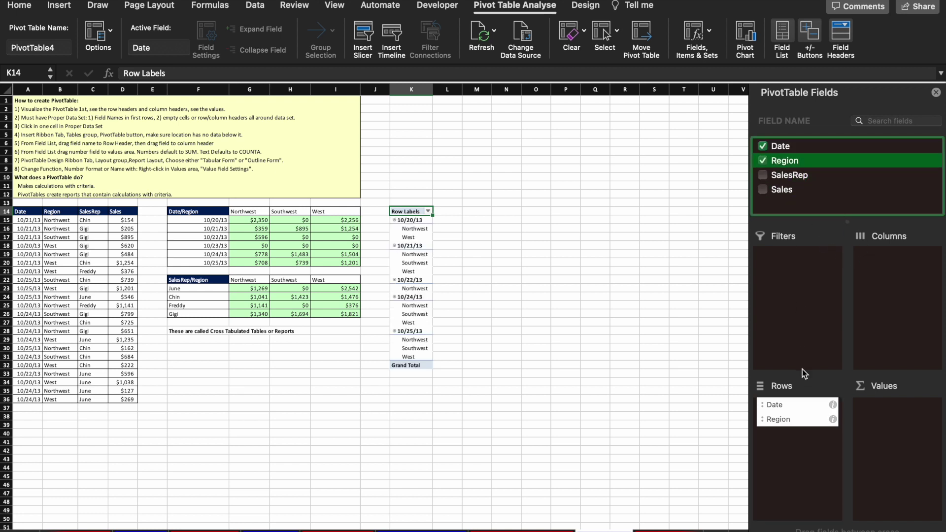
drag(783, 422, 898, 287)
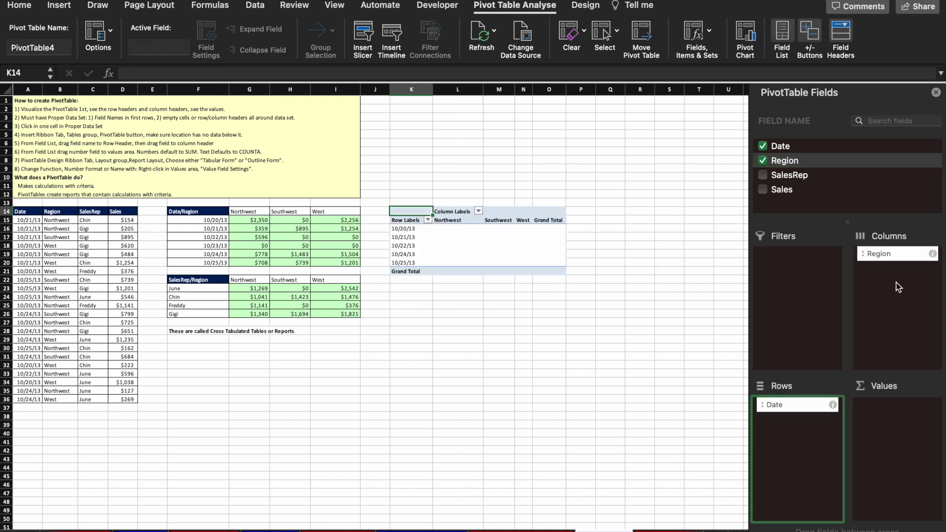
Examine the PivotTable's date row labels and its Northwest, Southwest and West column labels.
click(408, 229)
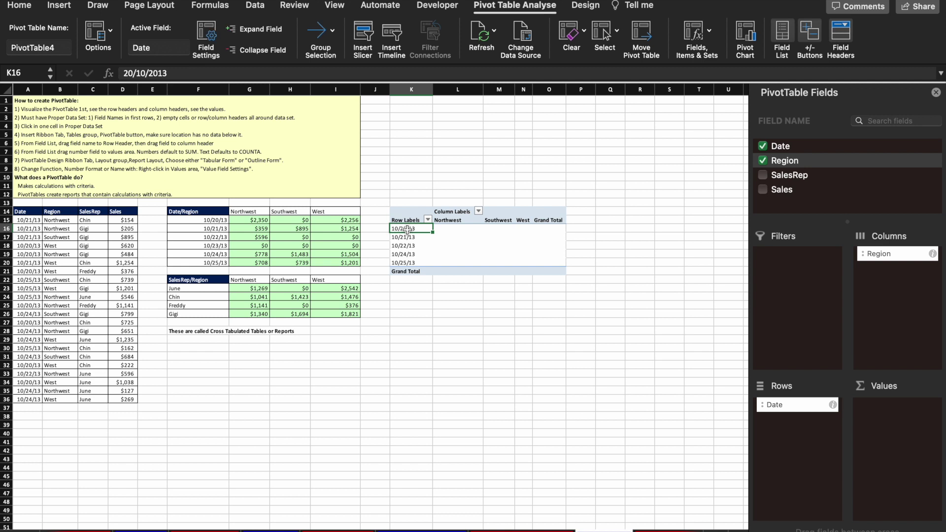
key(shift+Down)
key(shift+Down)
key(shift+Down)
key(shift+Down)
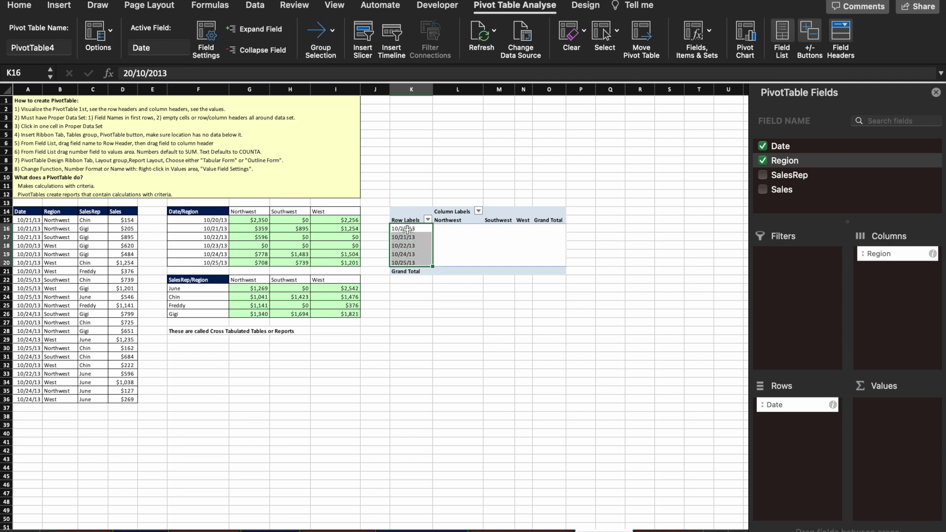
key(Up)
key(Right)
key(shift+Right)
key(shift+Right)
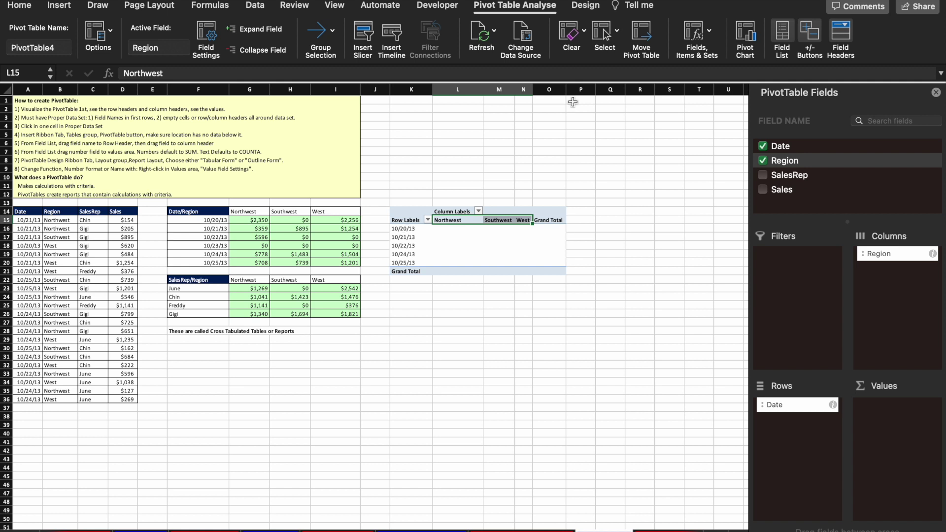
Add Sales as the PivotTable's summed values and examine the 10/20/13 row's Grand Total and regional values.
click(763, 190)
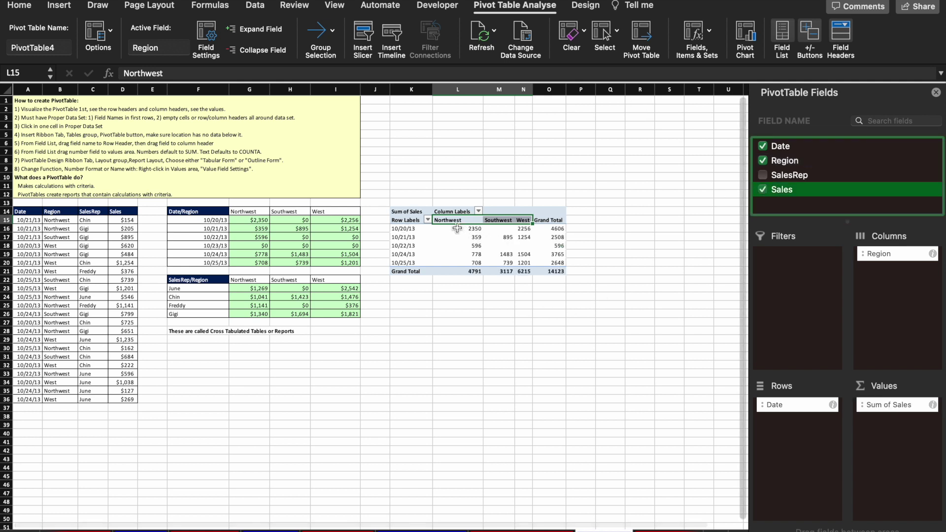
click(559, 230)
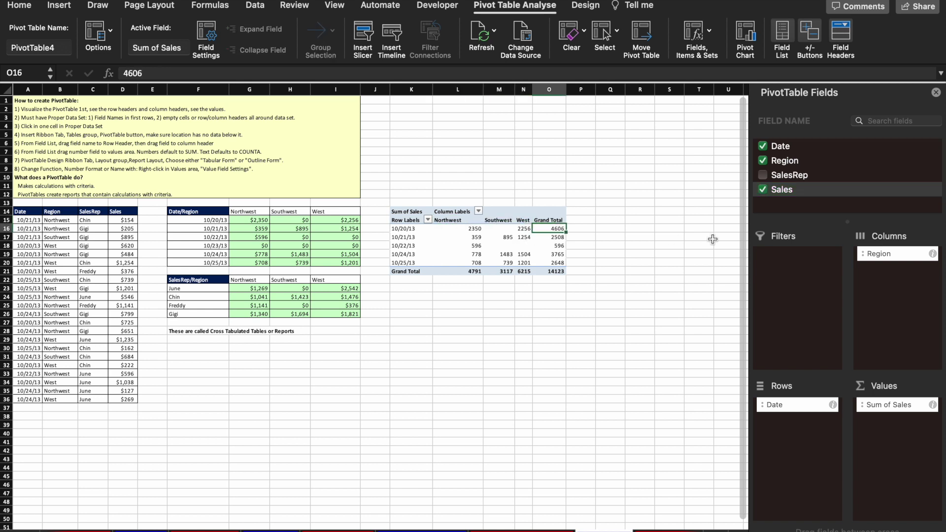
key(Left)
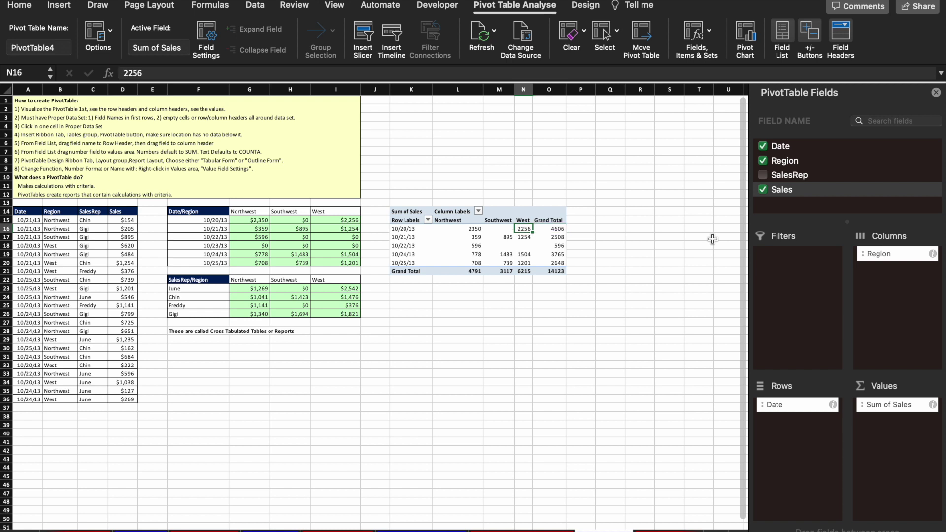
key(shift+Left)
key(shift+Left)
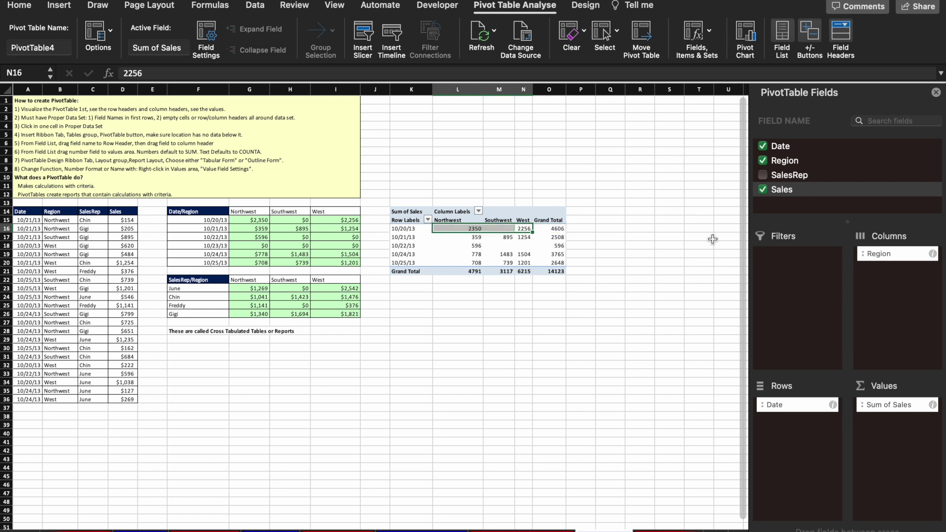
key(Left)
key(Down)
key(Left)
key(Down)
key(Down)
key(Up)
key(Up)
key(Up)
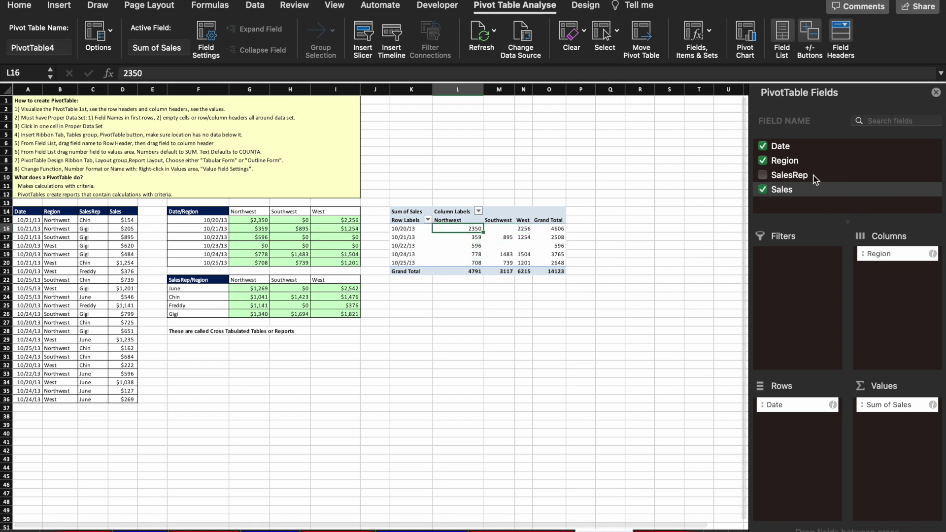
Make Date the PivotTable's report filter and use SalesRep as the row field instead.
drag(785, 407, 699, 407)
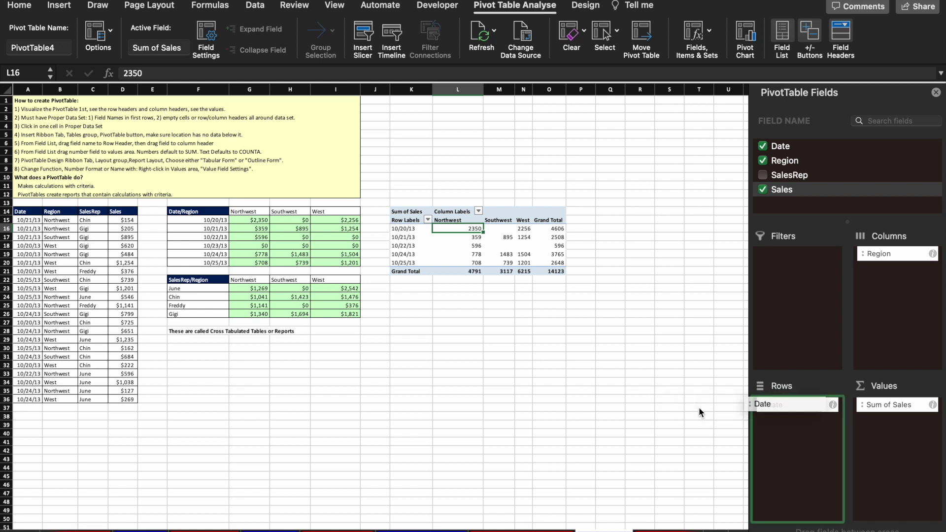
drag(779, 146, 798, 274)
drag(789, 176, 800, 435)
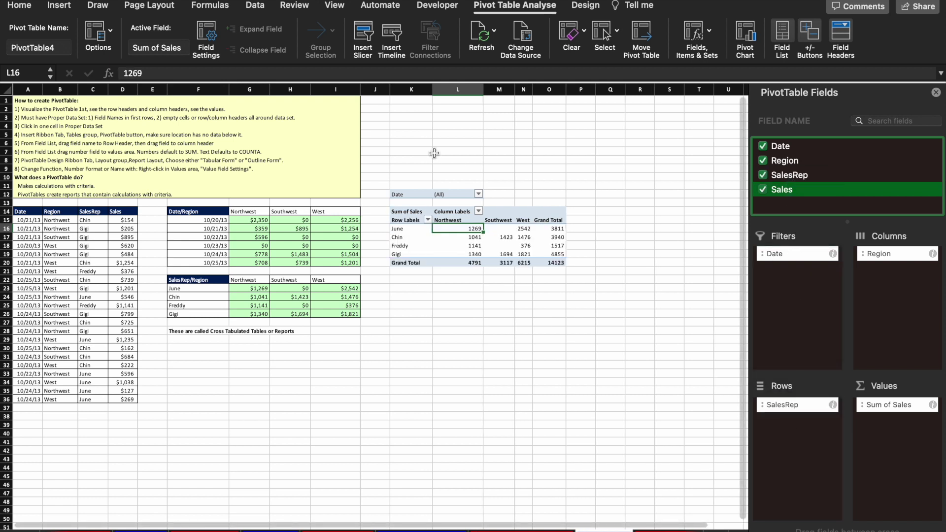
Filter the SalesRep by Region PivotTable to show only the date 10/20/13.
click(478, 194)
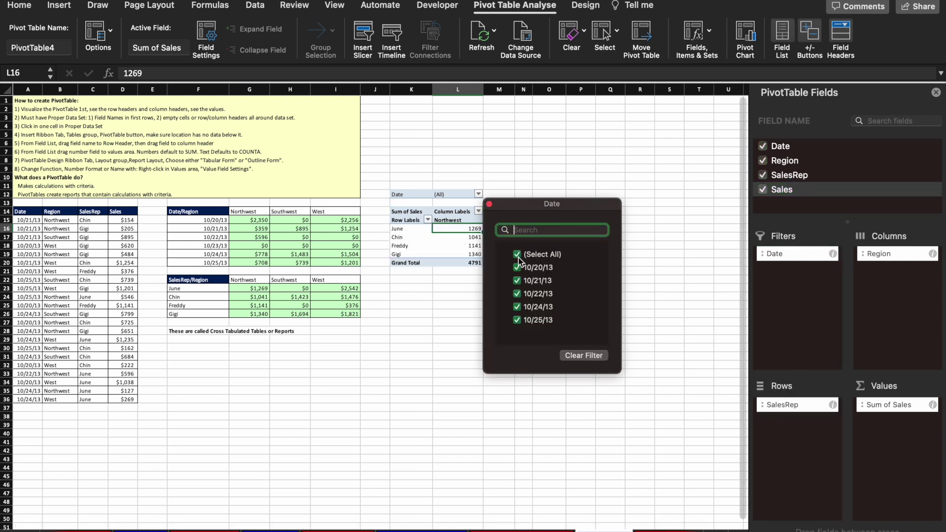
click(517, 254)
click(517, 267)
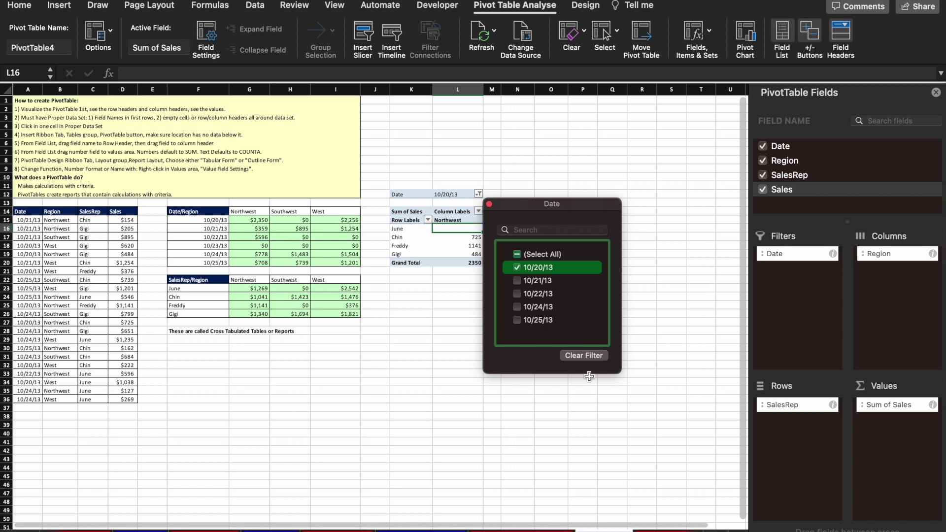
click(660, 270)
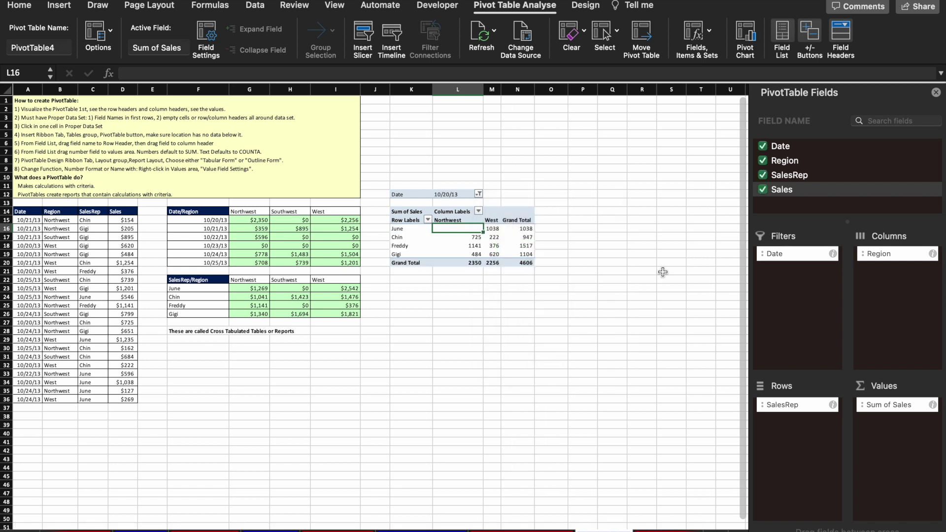
Change the PivotTable's Date filter to show only 10/21/13.
click(478, 194)
click(519, 280)
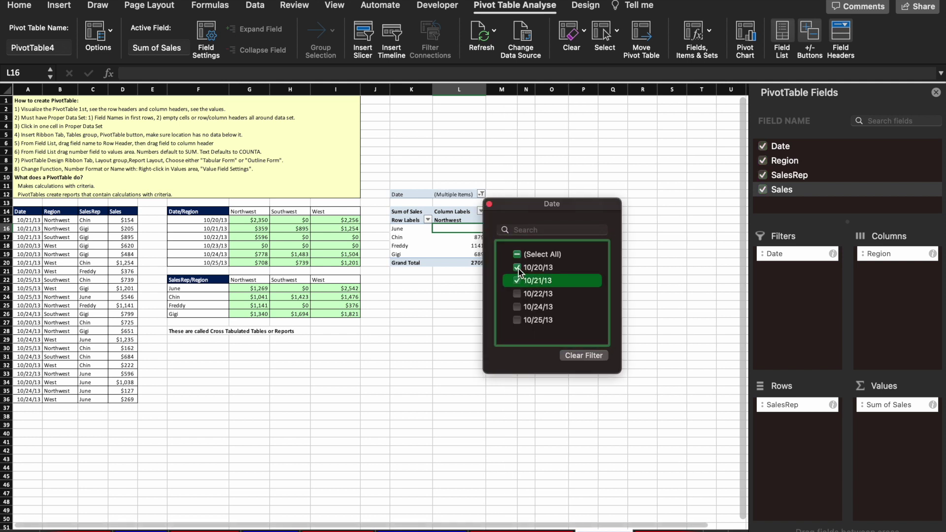
click(583, 355)
click(670, 292)
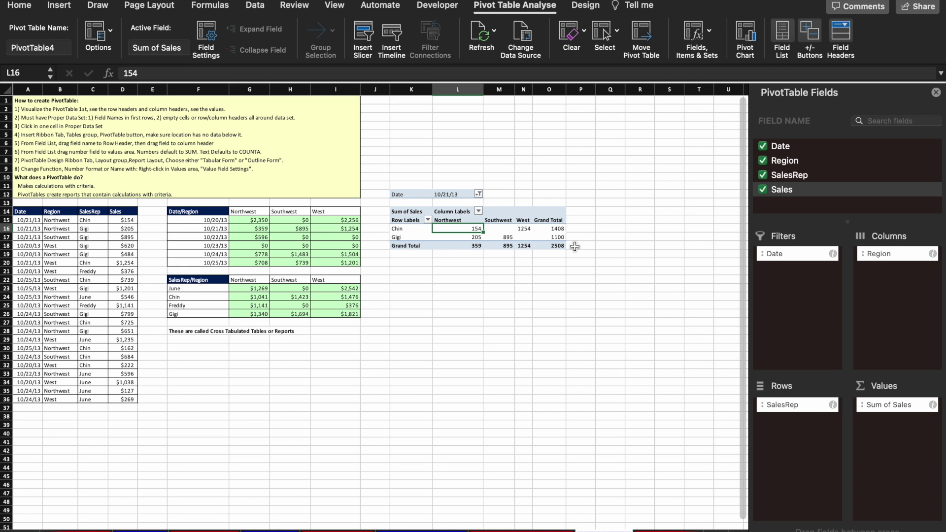
Reset the PivotTable's Date report filter so that all dates are included.
click(478, 194)
click(517, 255)
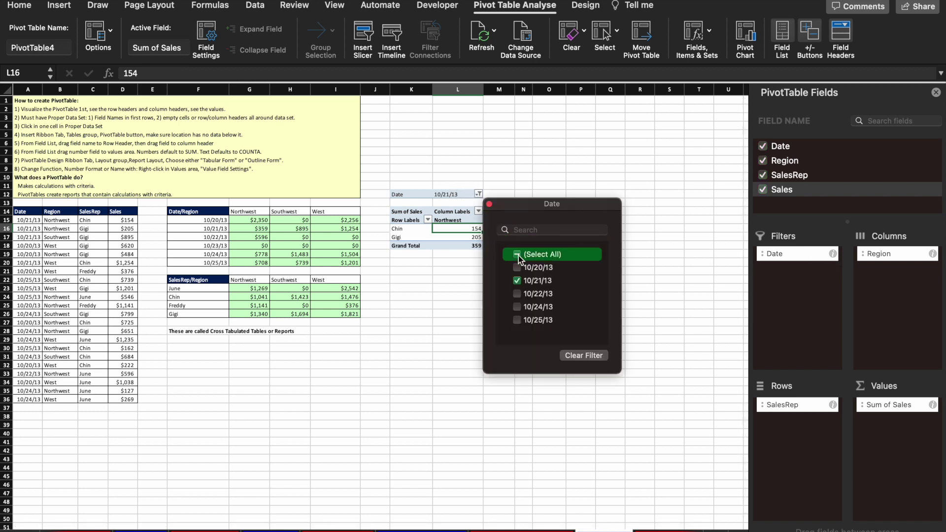
click(525, 259)
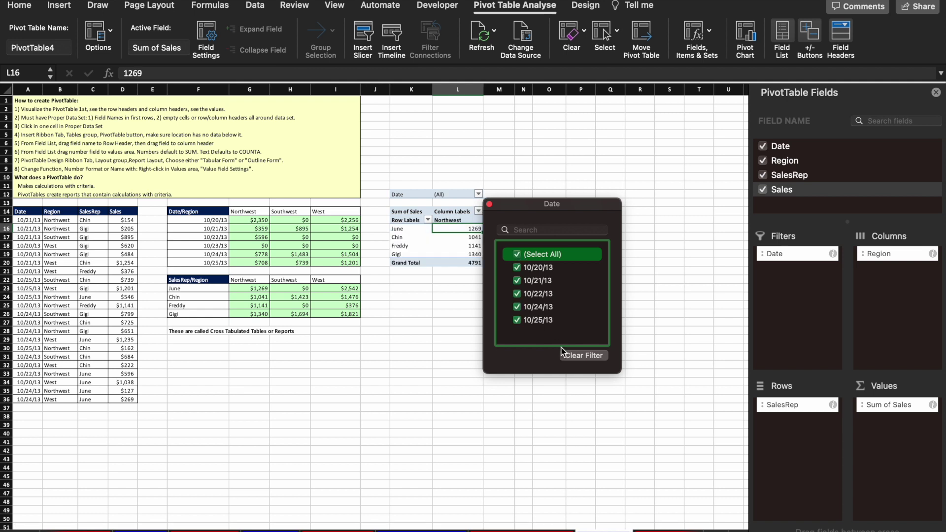
Remove Date from the report filter and SalesRep from the rows, and make Date the PivotTable's row field.
drag(780, 260, 691, 280)
drag(781, 403, 720, 252)
drag(774, 144, 797, 409)
click(764, 151)
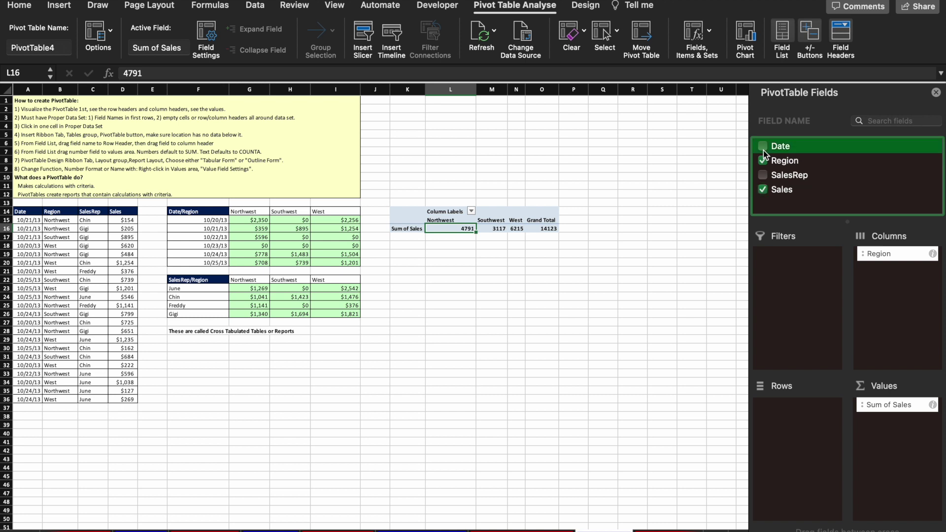
drag(782, 146, 806, 469)
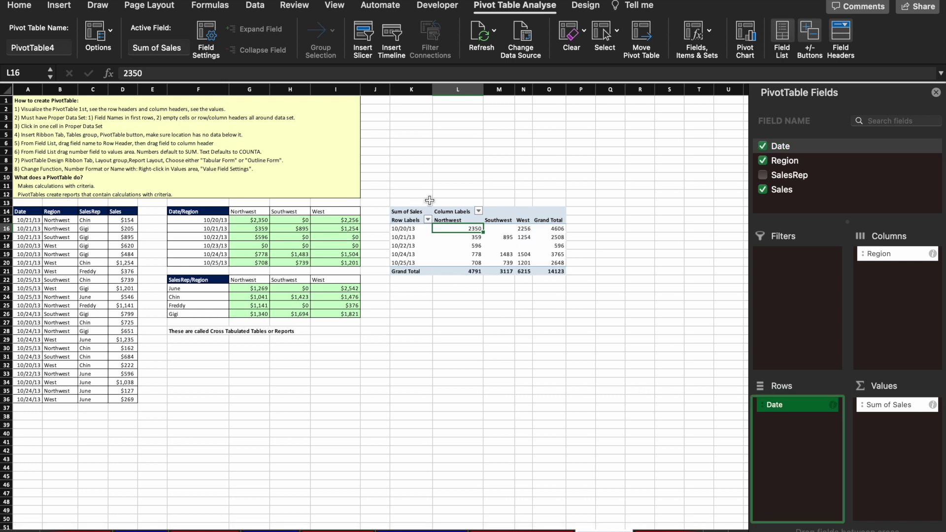
Try turning the PivotTable's Row Headers and Column Headers styling off and back on.
click(420, 271)
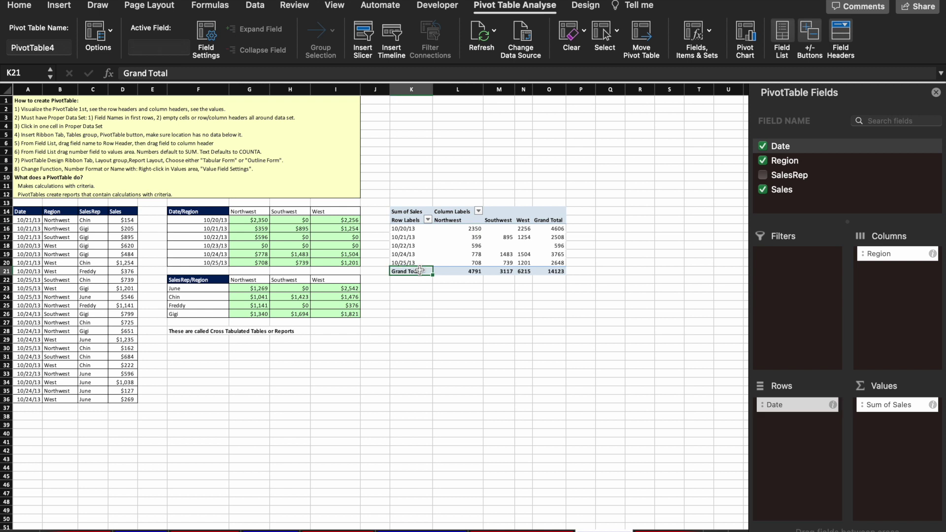
click(585, 10)
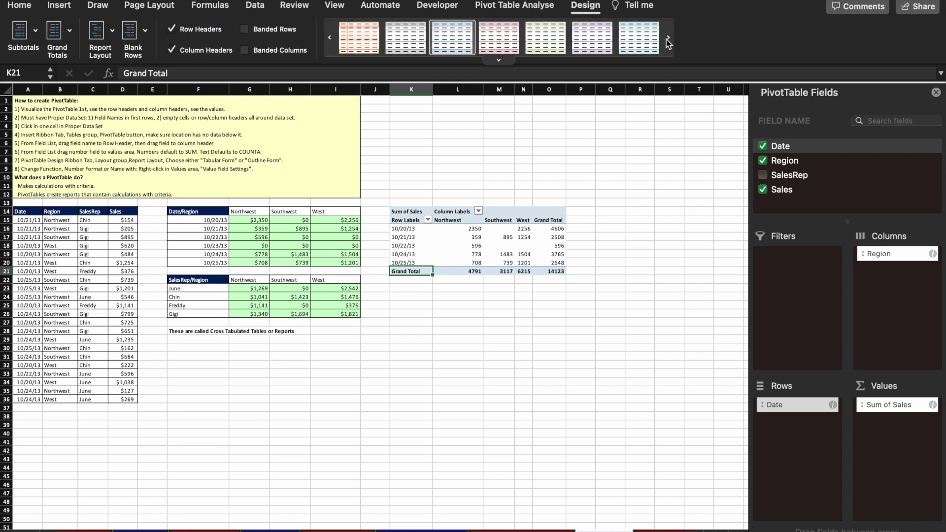
click(172, 30)
click(172, 50)
click(172, 50)
click(171, 49)
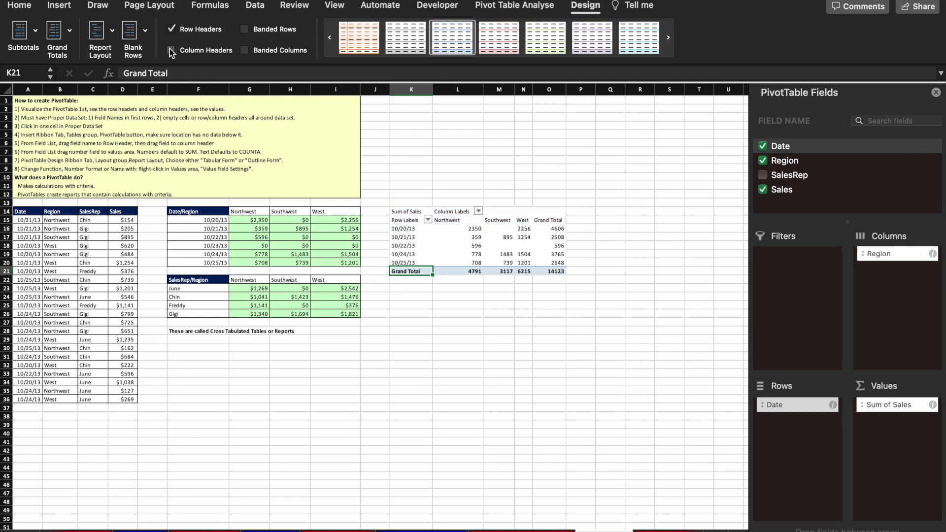
click(171, 50)
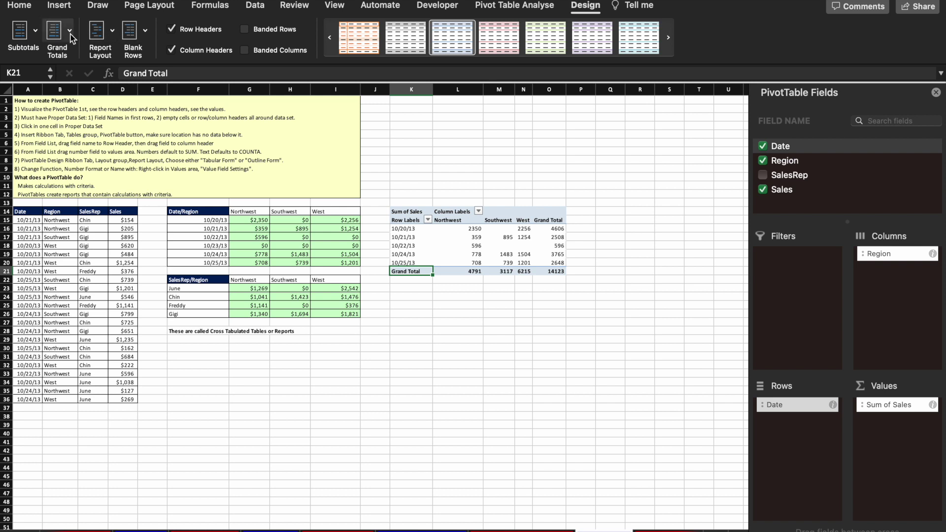
Try Banded Rows and Banded Columns on the PivotTable, turning each off again.
click(245, 31)
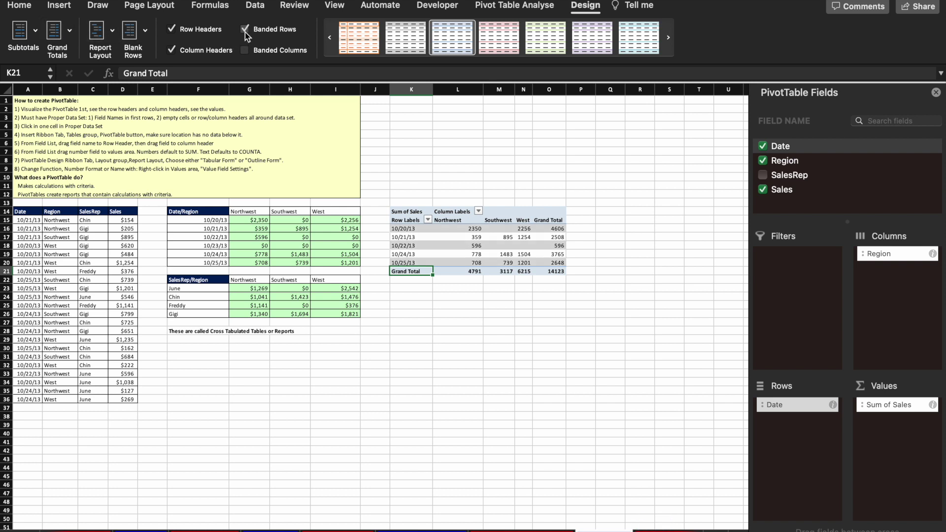
click(244, 32)
click(245, 50)
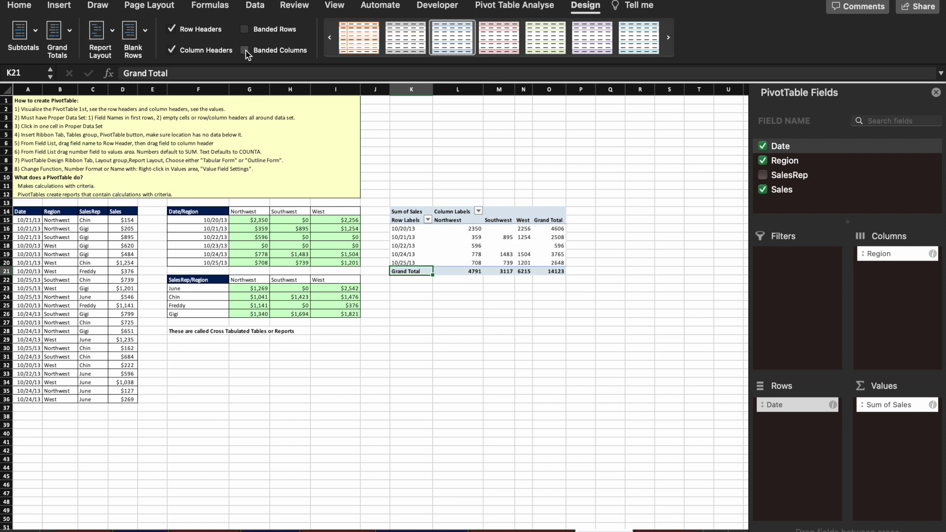
click(245, 50)
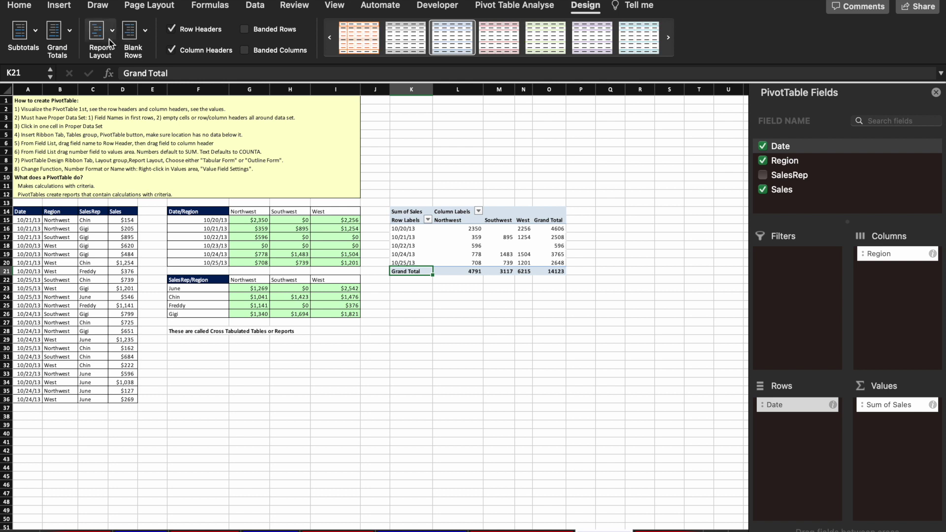
Try showing the PivotTable's grand totals for columns only, and switch them to rows only.
click(72, 52)
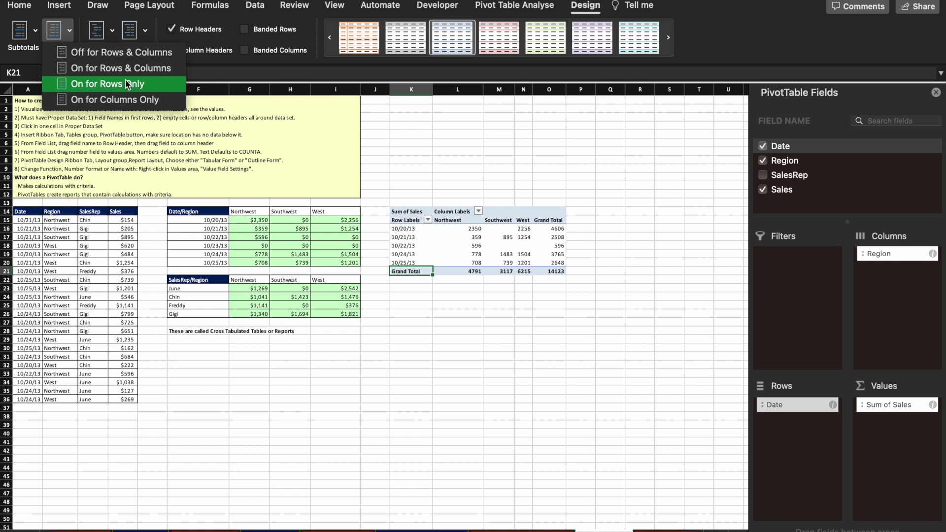
click(117, 101)
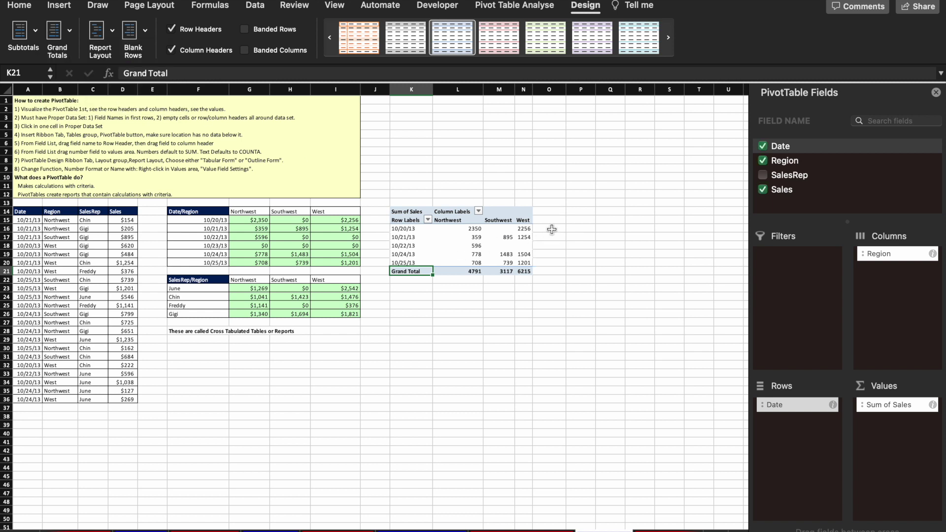
click(67, 53)
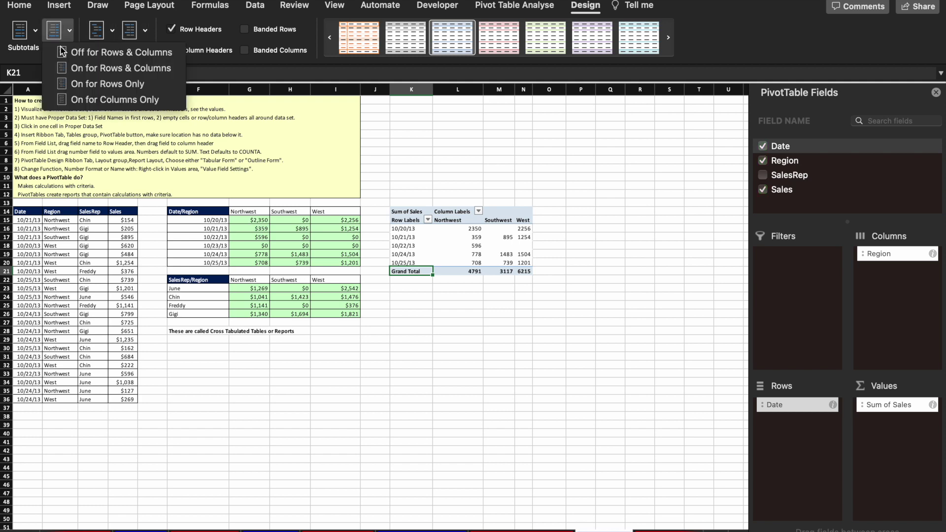
click(114, 83)
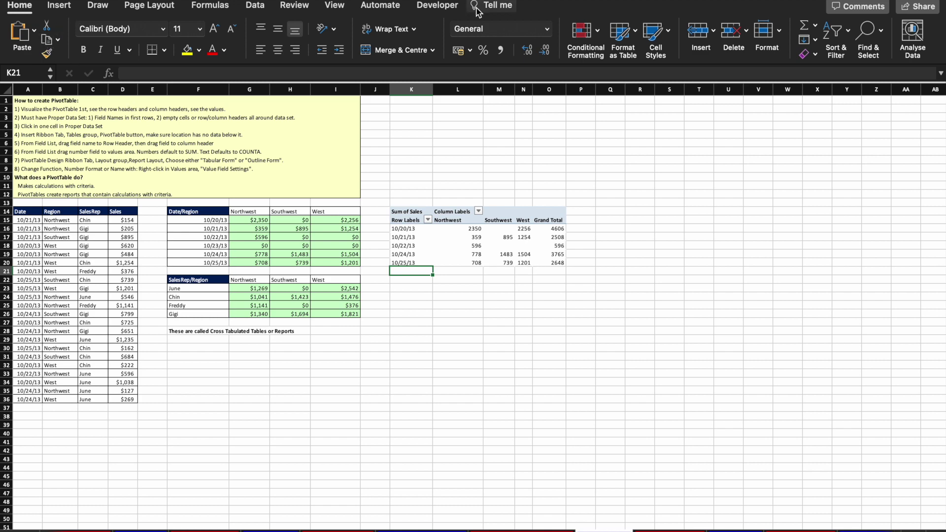
click(486, 247)
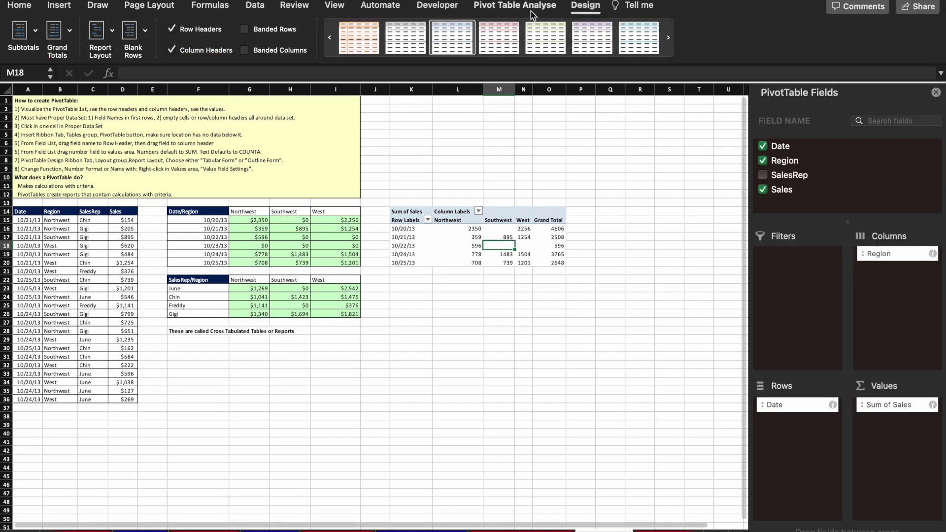
Turn the grand totals off for rows and columns, and restore them for both.
click(57, 39)
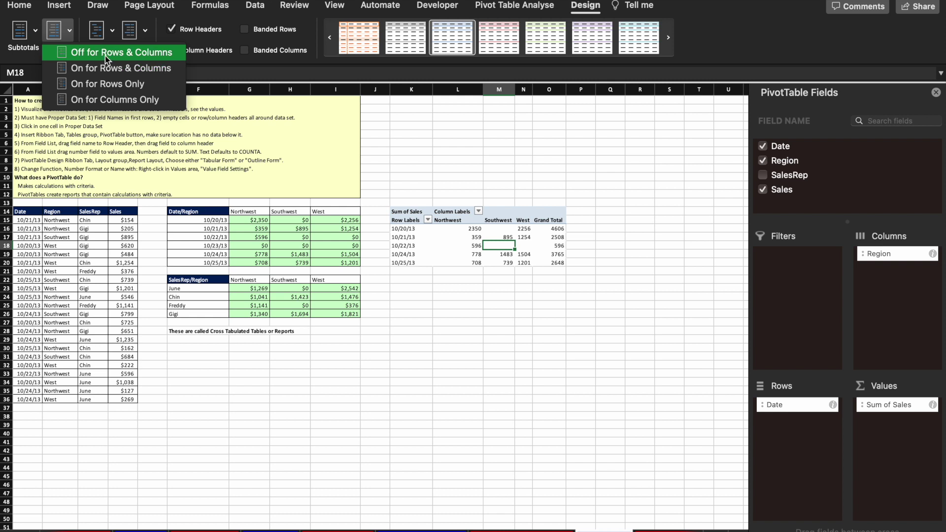
click(104, 56)
click(67, 44)
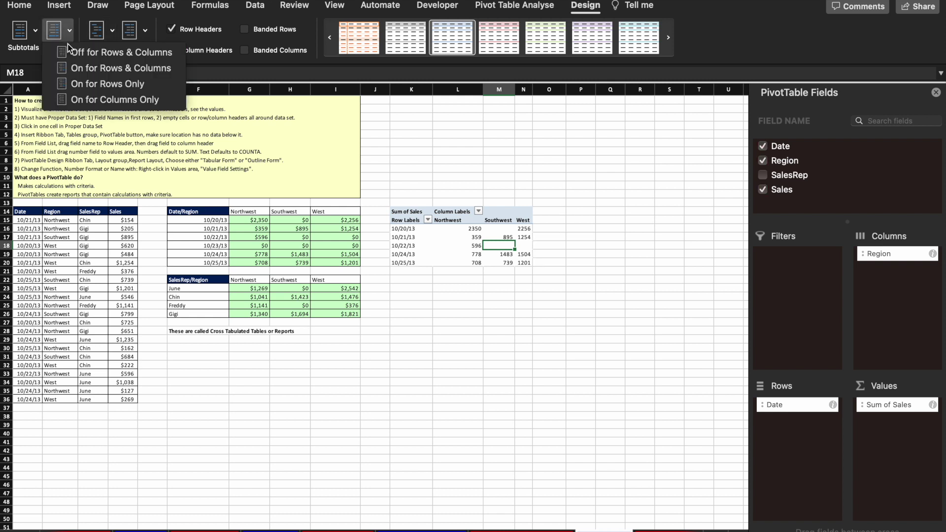
click(110, 70)
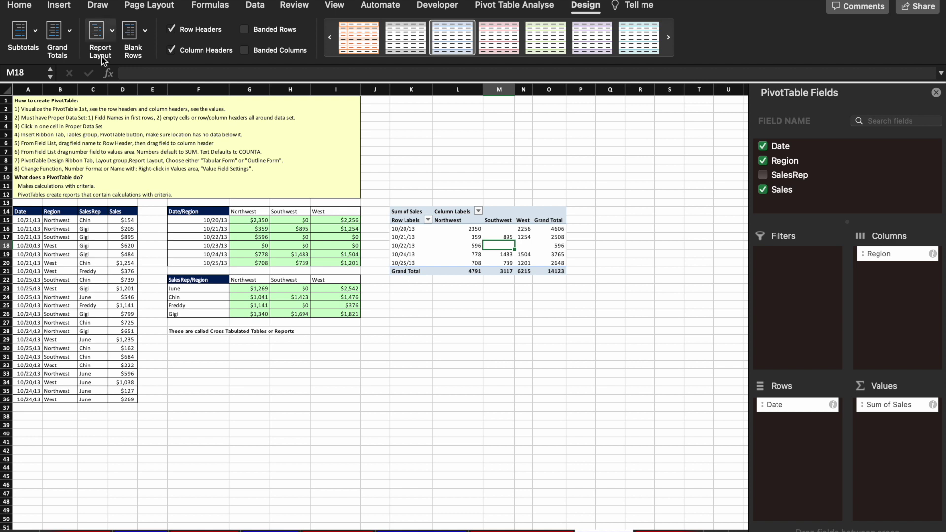
Try the Outline Form report layout on the PivotTable and switch it to Tabular Form.
click(101, 55)
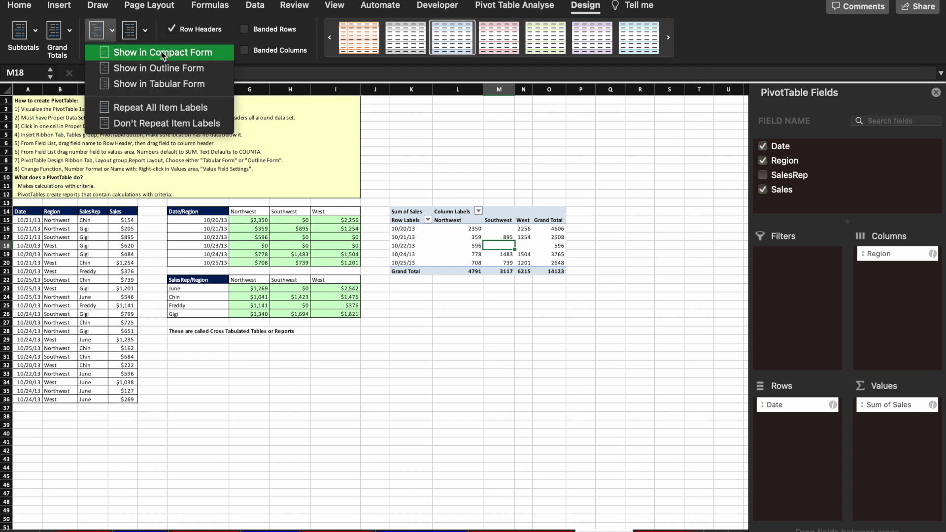
click(184, 68)
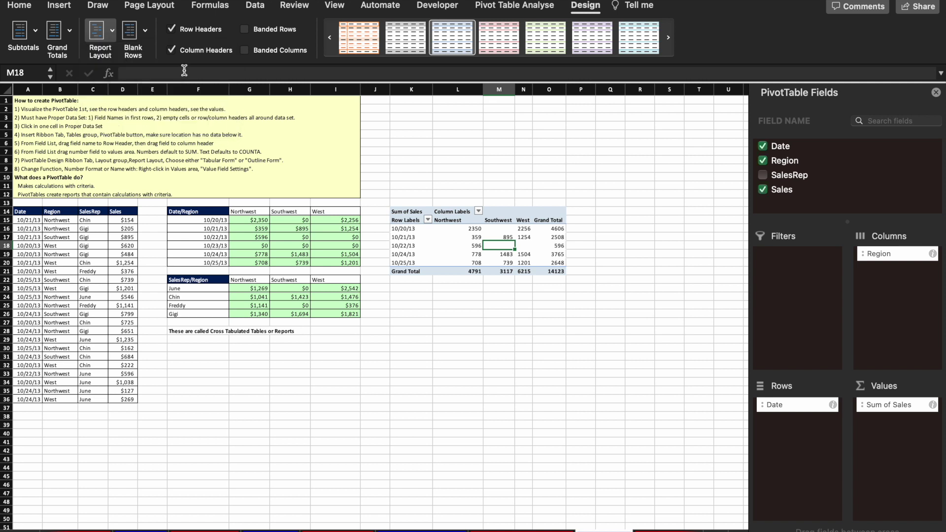
click(101, 49)
click(144, 92)
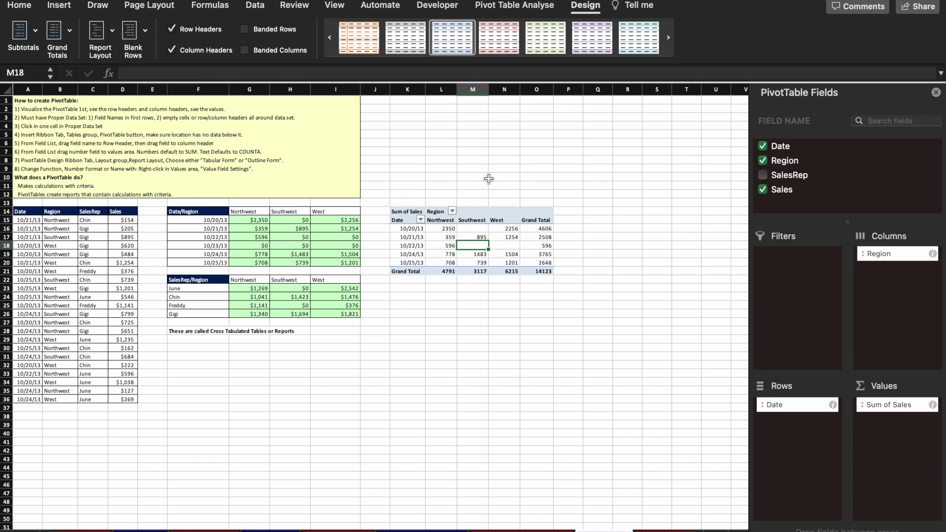
Add SalesRep as a second row field beneath Date and inspect the rep labels within the date groups.
click(801, 174)
drag(802, 178, 800, 442)
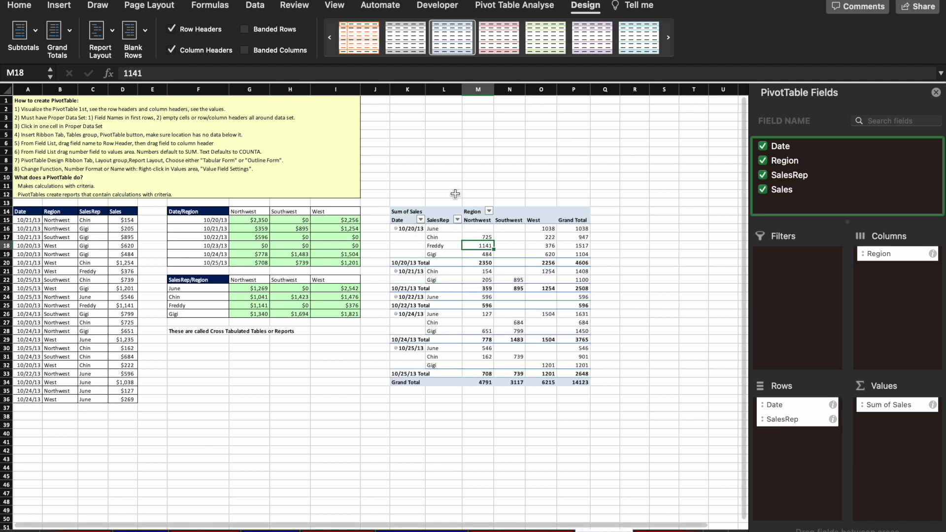
click(450, 229)
click(443, 279)
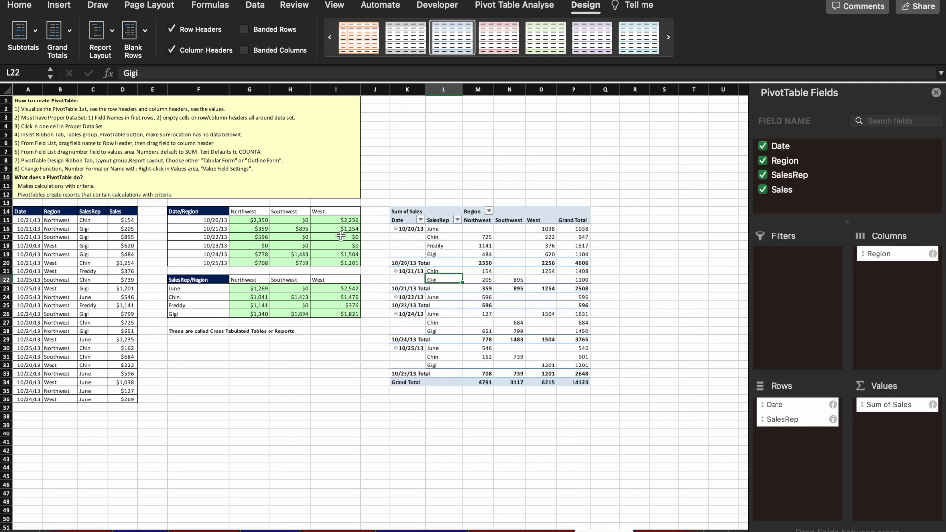
Hide the date subtotals in the PivotTable and change its report layout to Outline Form.
click(410, 262)
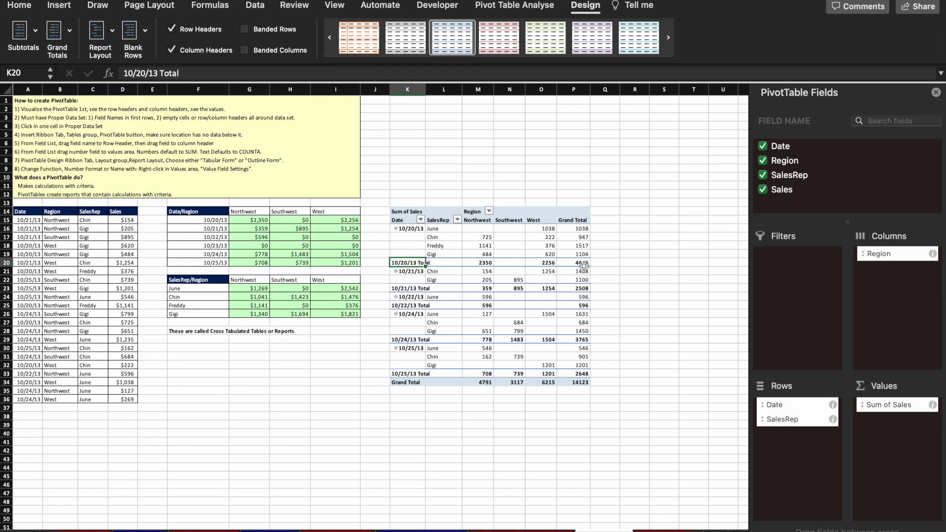
click(16, 50)
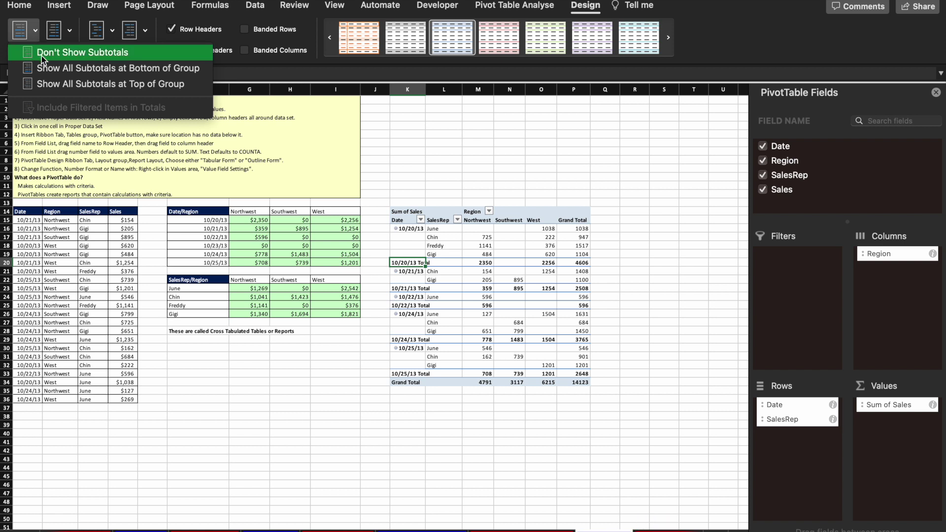
click(58, 58)
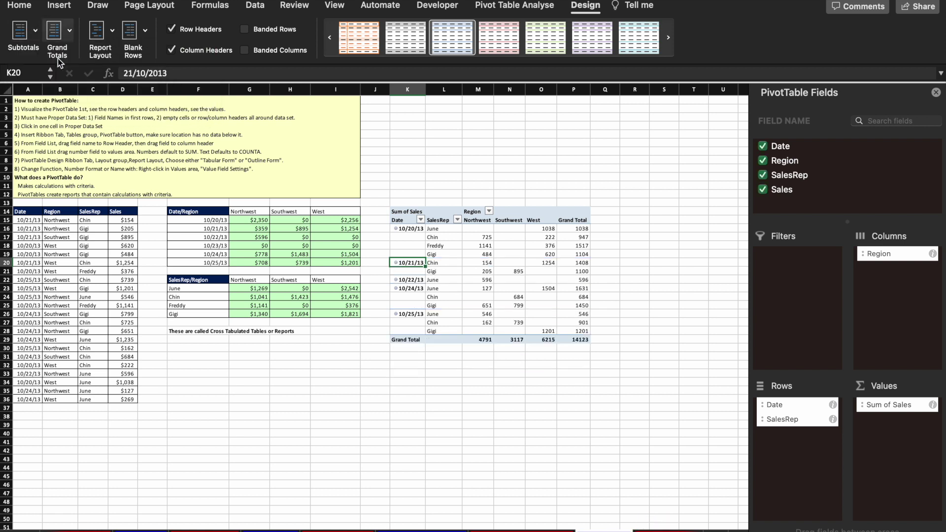
click(115, 56)
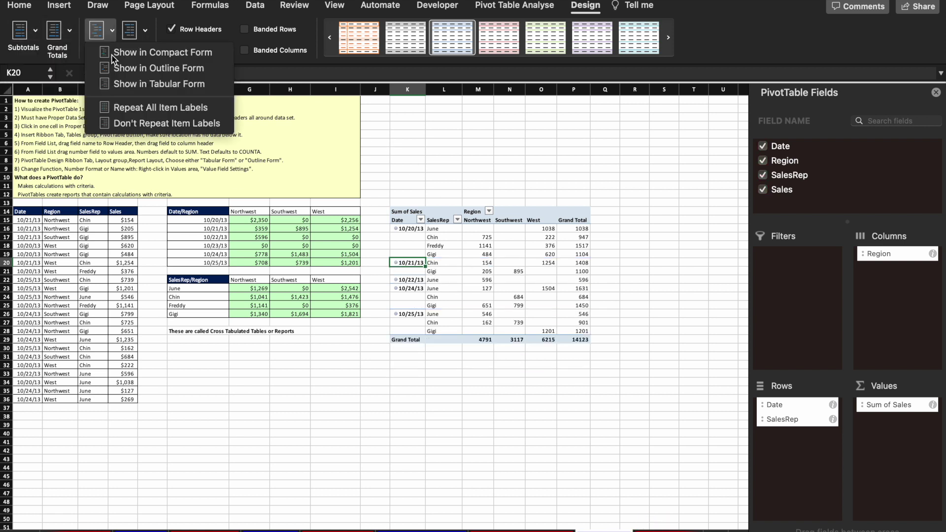
click(150, 72)
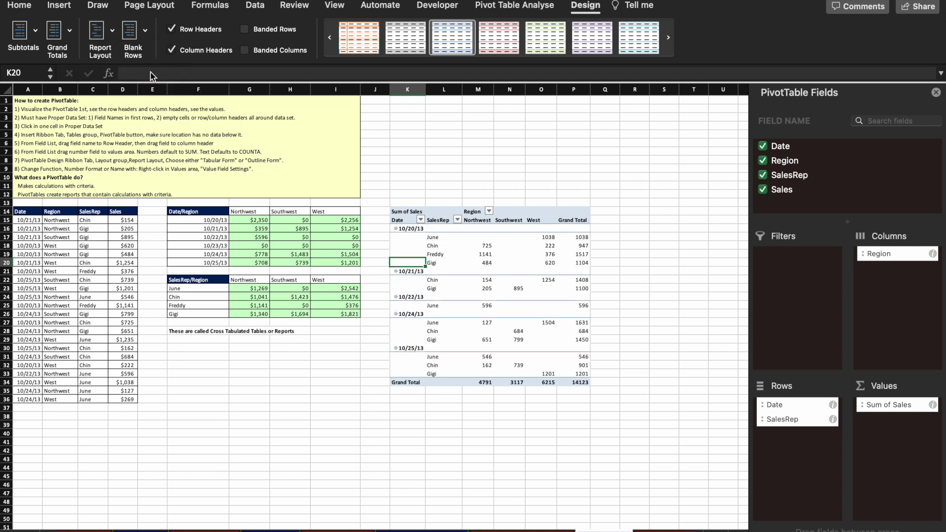
Collapse the 10/20/13, 10/21/13, 10/22/13, 10/24/13 and 10/25/13 date groups in the PivotTable to hide their sales rep rows.
click(396, 228)
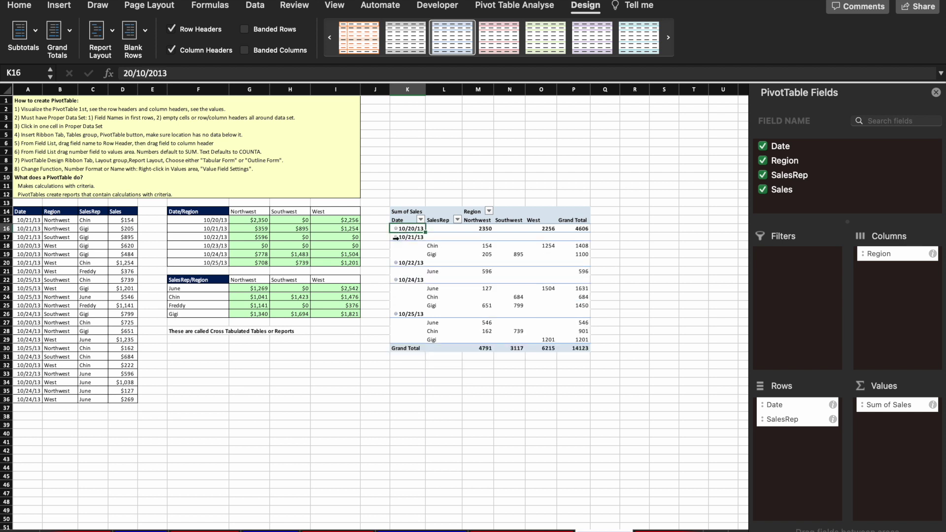
click(395, 238)
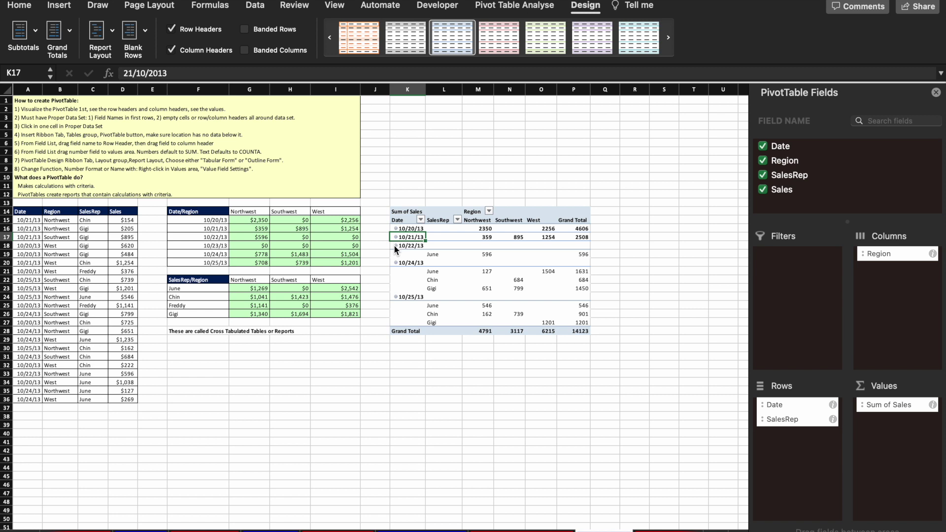
click(396, 246)
click(395, 254)
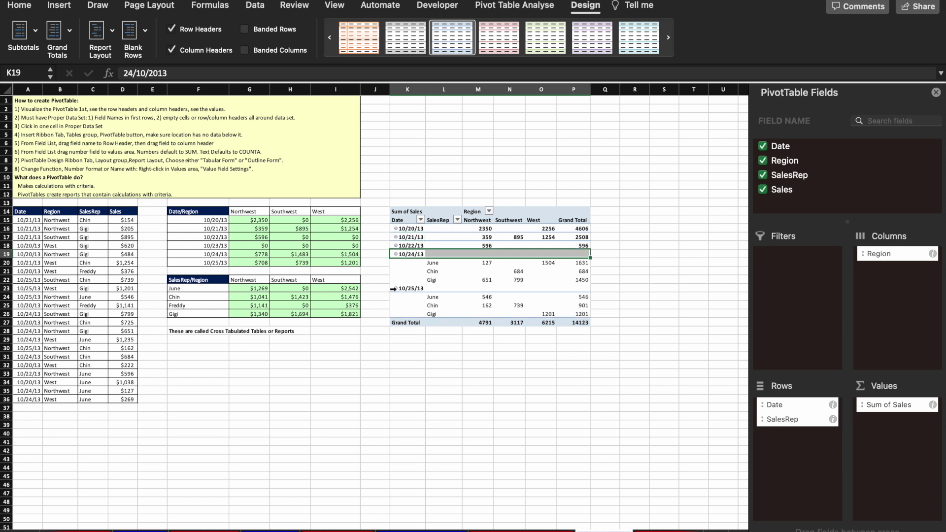
click(395, 289)
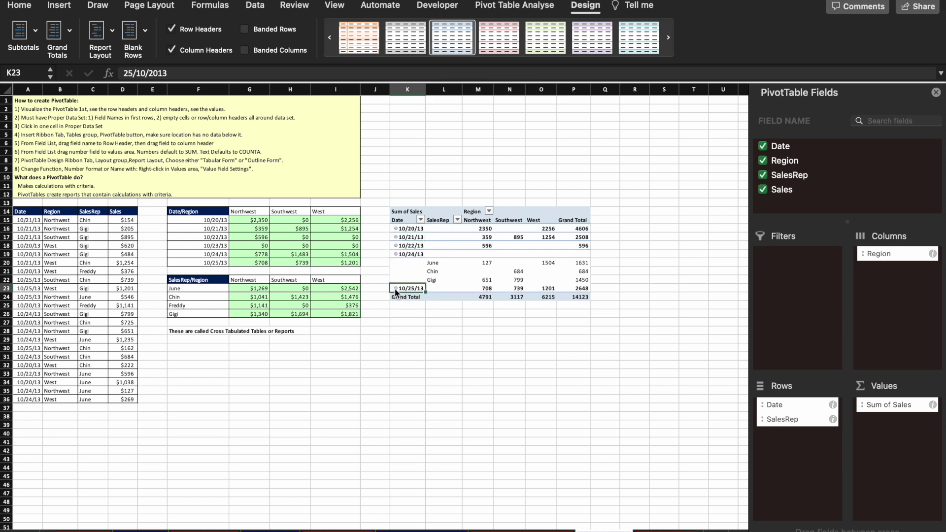
click(393, 254)
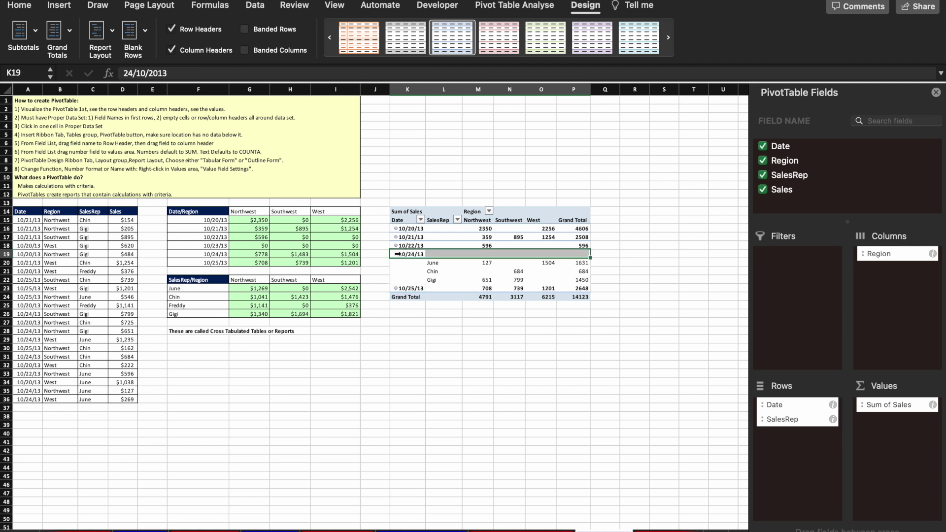
click(407, 254)
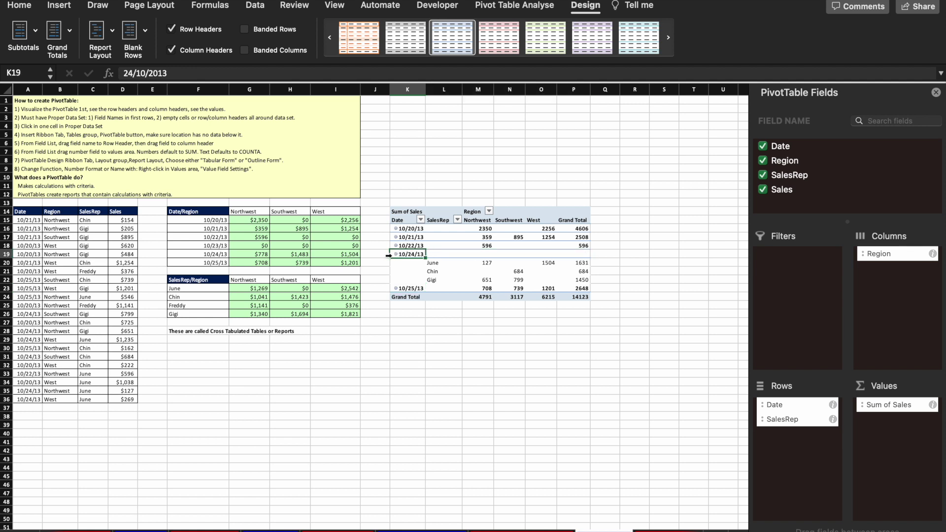
click(388, 254)
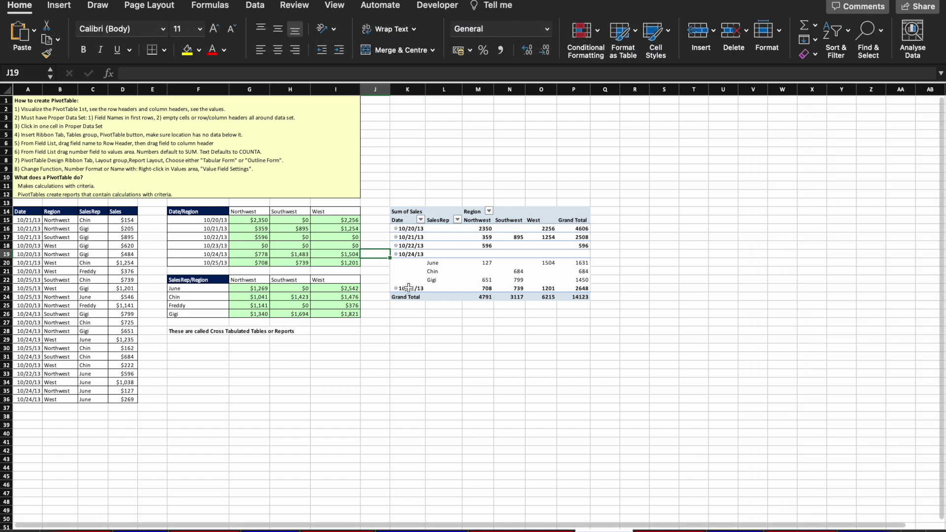
click(409, 287)
click(395, 253)
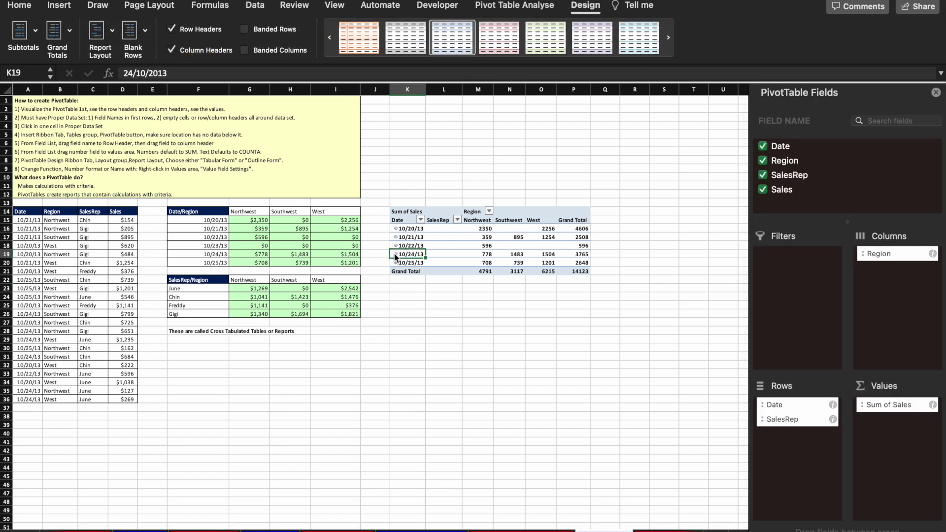
Remove the SalesRep field from the PivotTable rows, leaving only Date as the row field.
scroll(394, 252, up, 3)
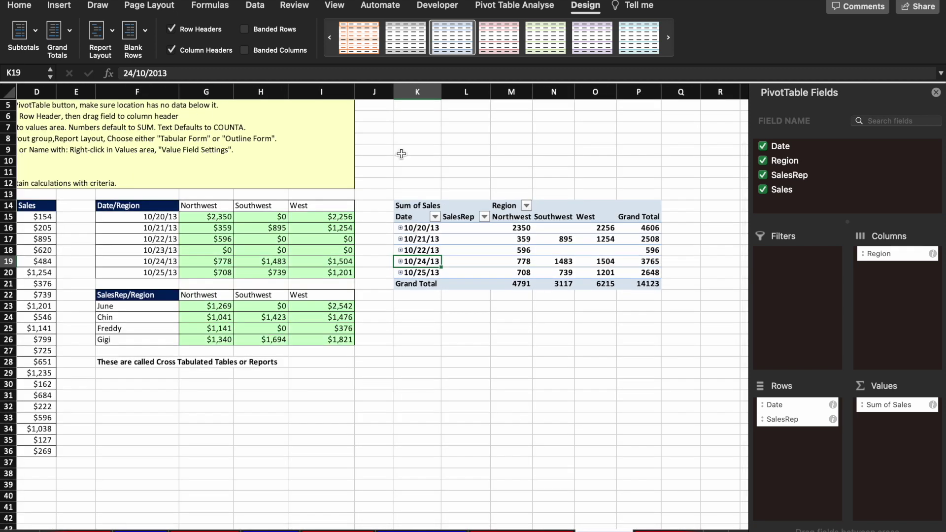
drag(795, 419, 676, 430)
scroll(562, 254, down, 2)
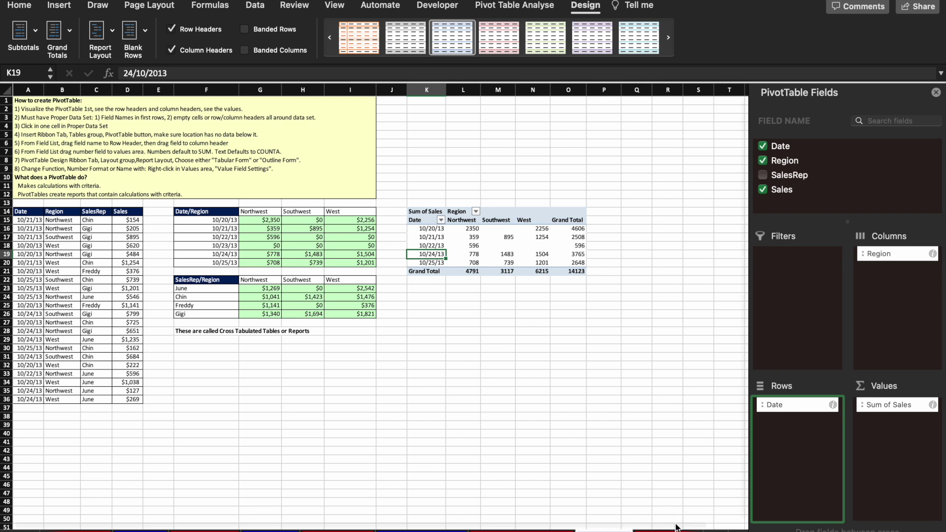
Look through the other PivotTable worksheets, including the cola survey sheet, and return to the Date by Region PivotTable.
key(ctrl+Page_Down)
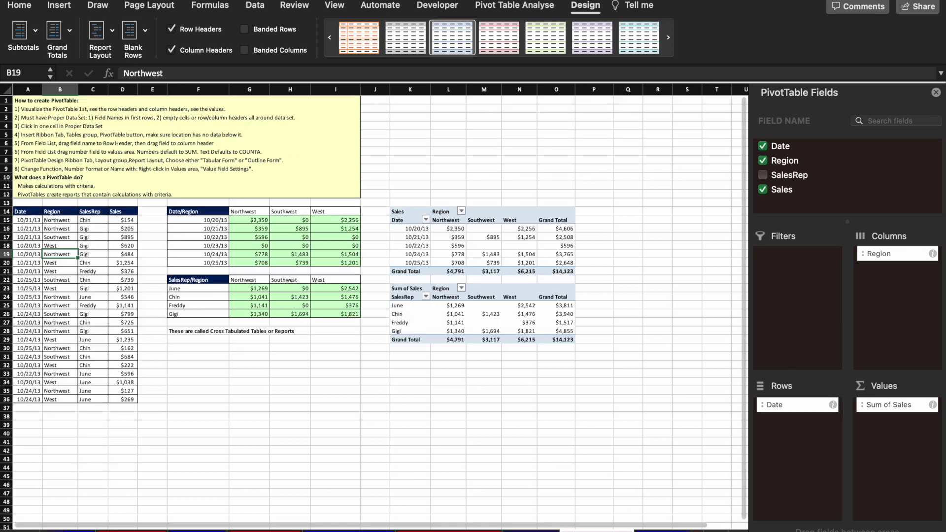
key(ctrl+Page_Down)
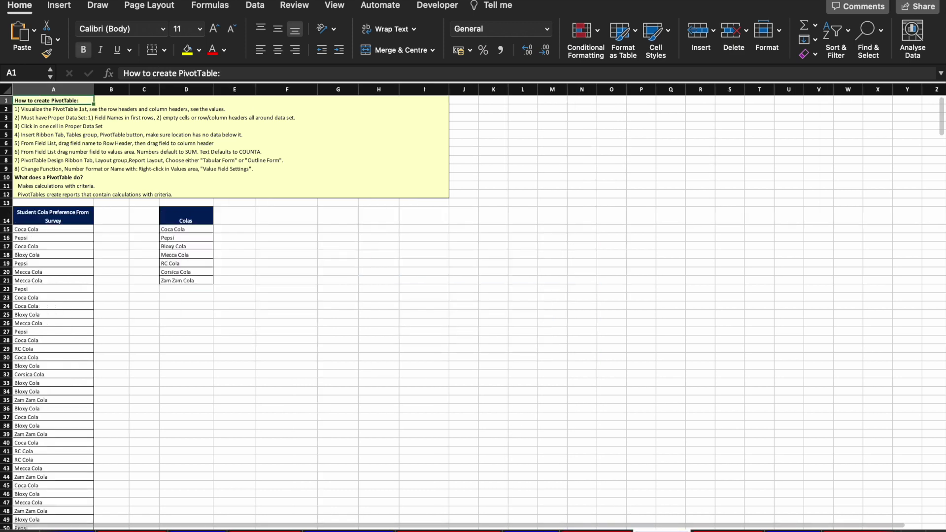
key(ctrl+Page_Down)
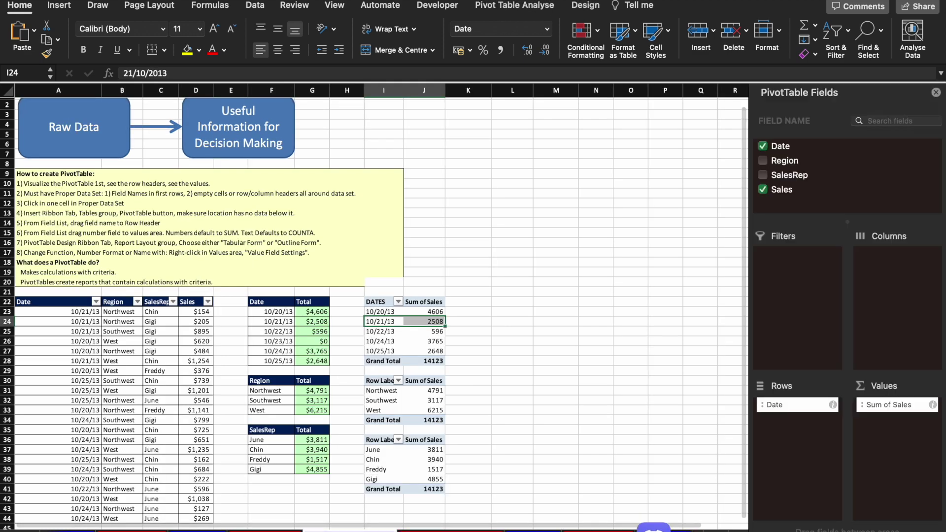
key(ctrl+Page_Down)
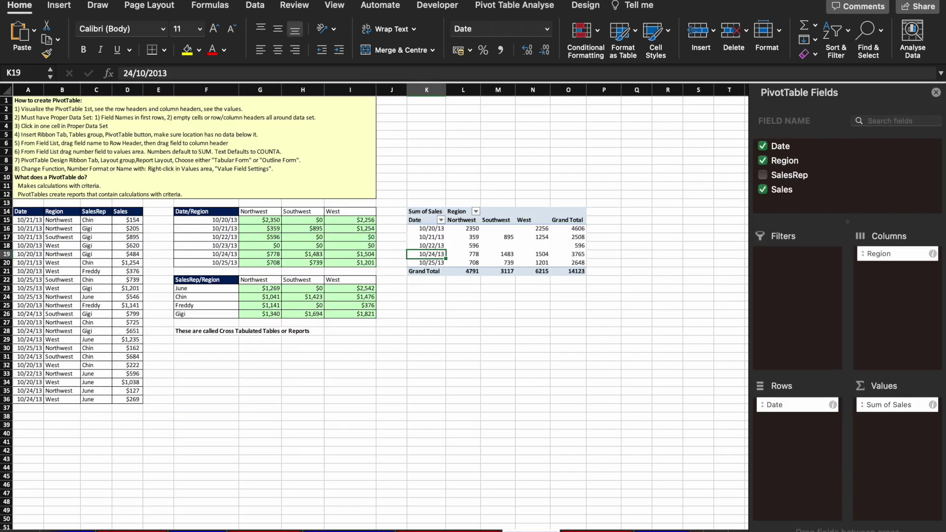
Try the red and the purple medium styles with solid headers on the Date by Region PivotTable.
click(578, 11)
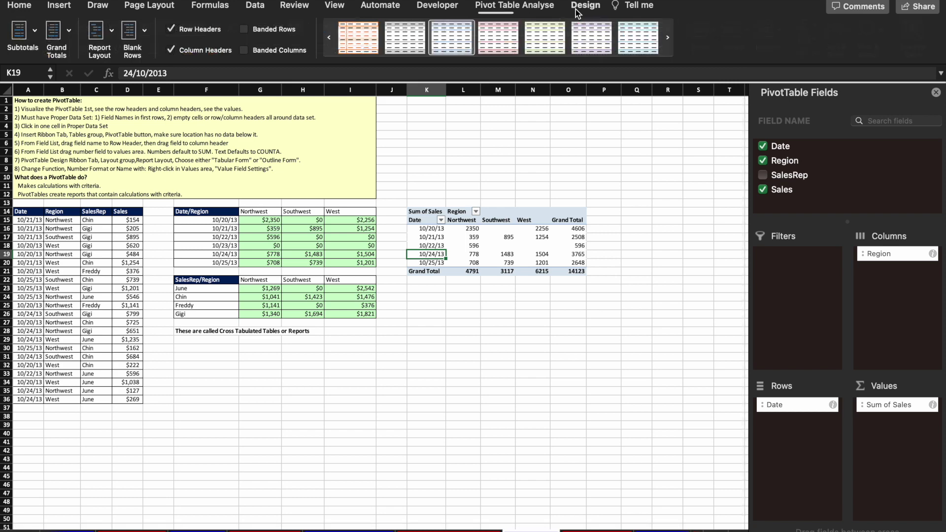
click(669, 39)
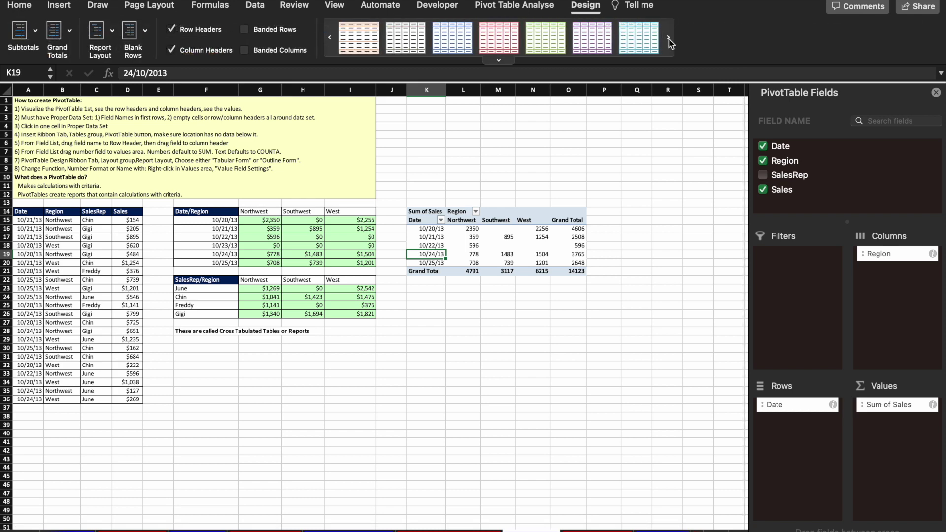
click(504, 60)
click(458, 332)
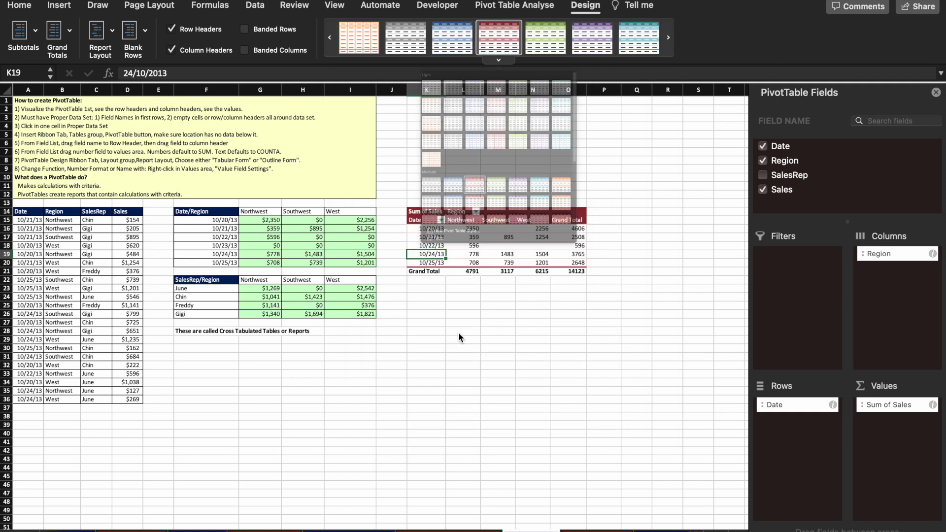
click(598, 45)
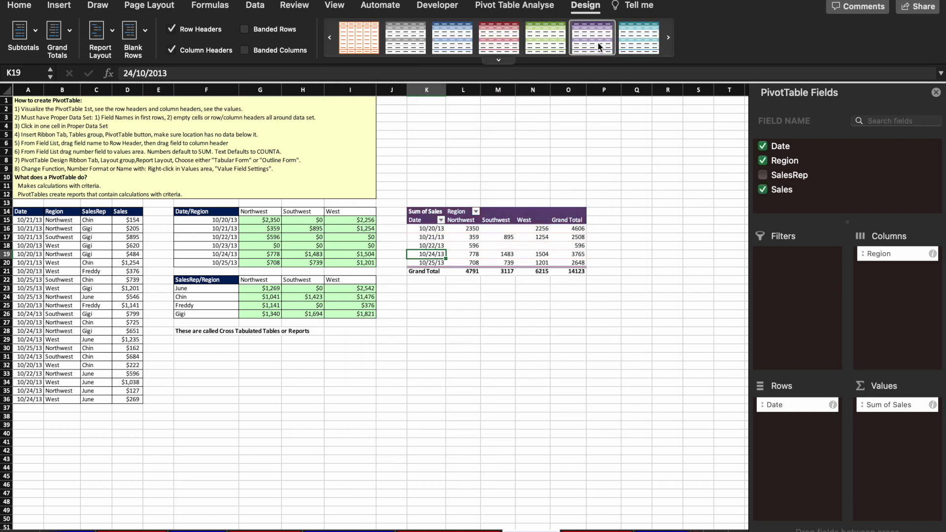
Try the solid red, teal, blue and grey dark styles on the PivotTable and apply the light orange style with dark headers.
click(510, 59)
scroll(542, 320, down, 10)
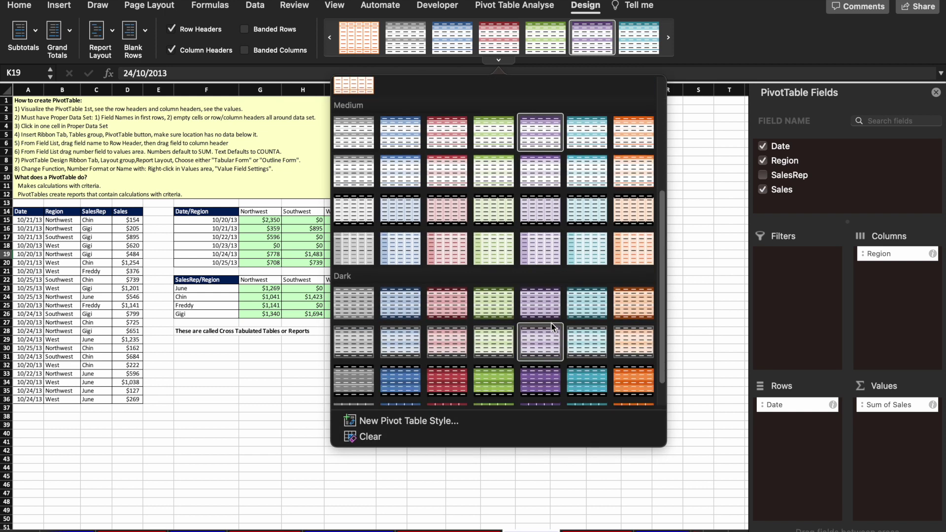
click(455, 340)
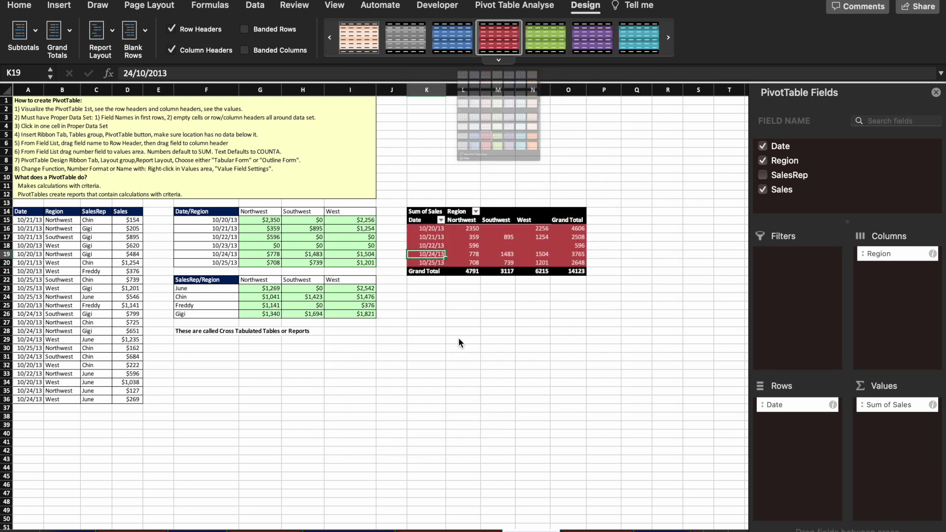
click(631, 34)
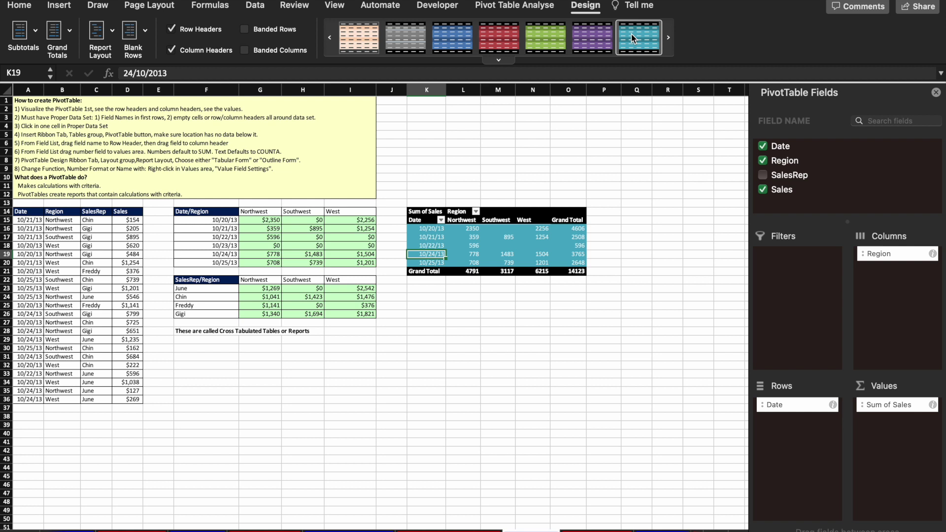
click(444, 29)
click(392, 38)
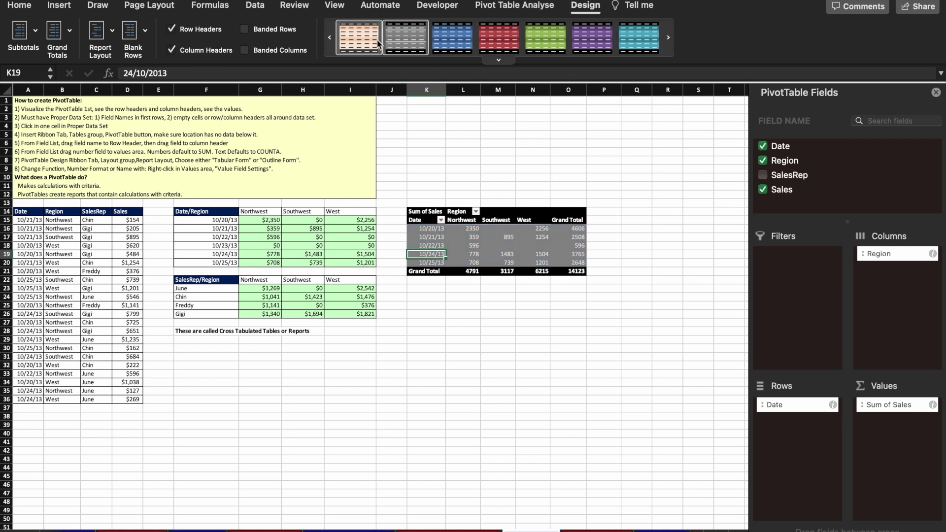
click(354, 47)
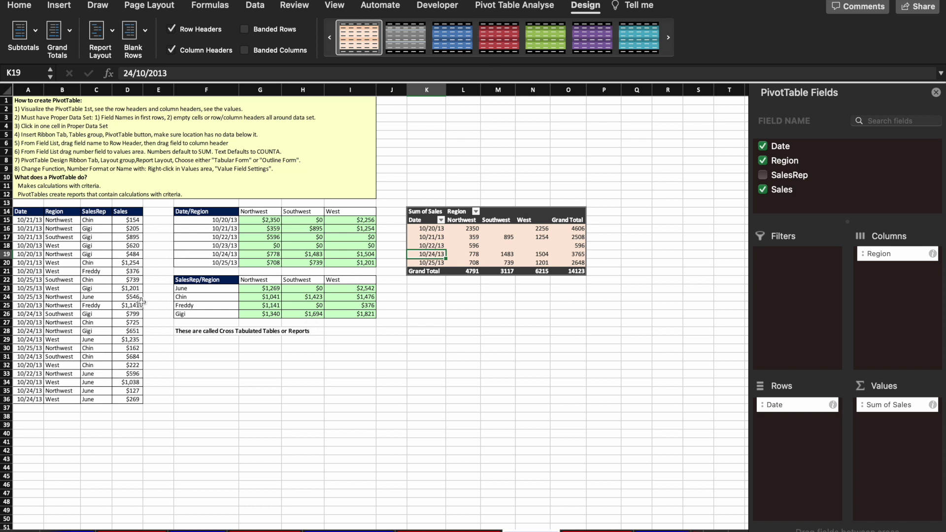
click(884, 406)
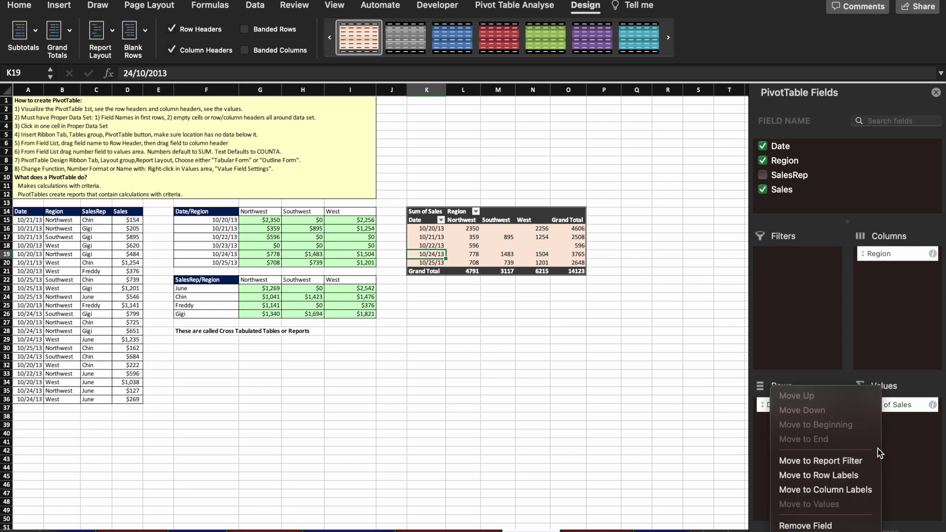
click(808, 531)
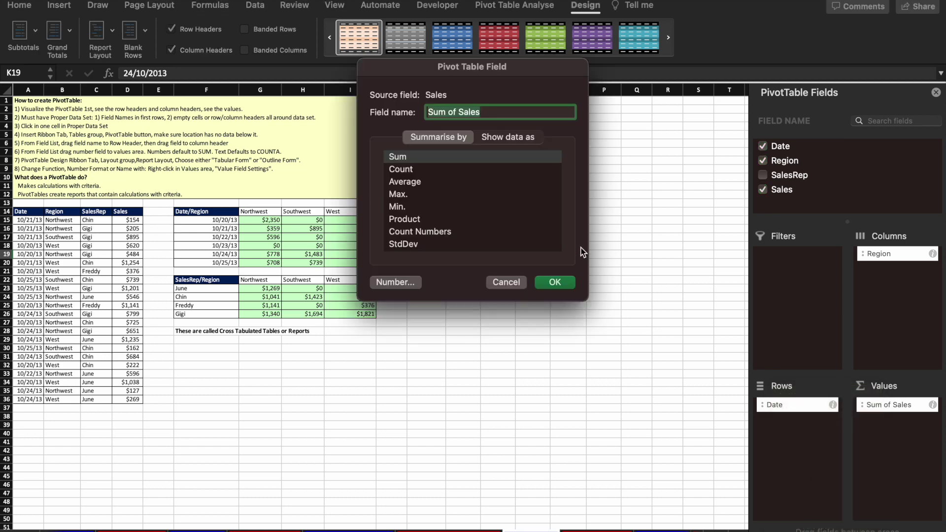
click(395, 282)
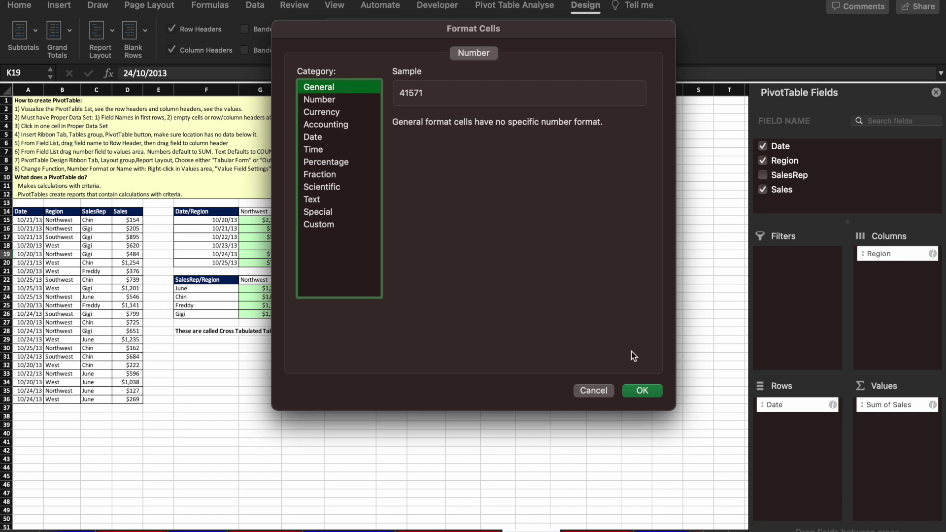
click(590, 388)
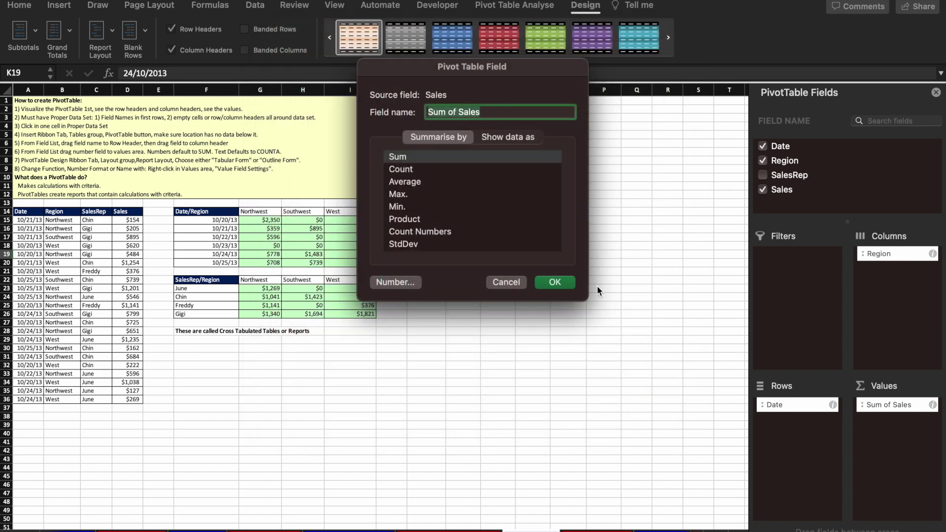
click(506, 282)
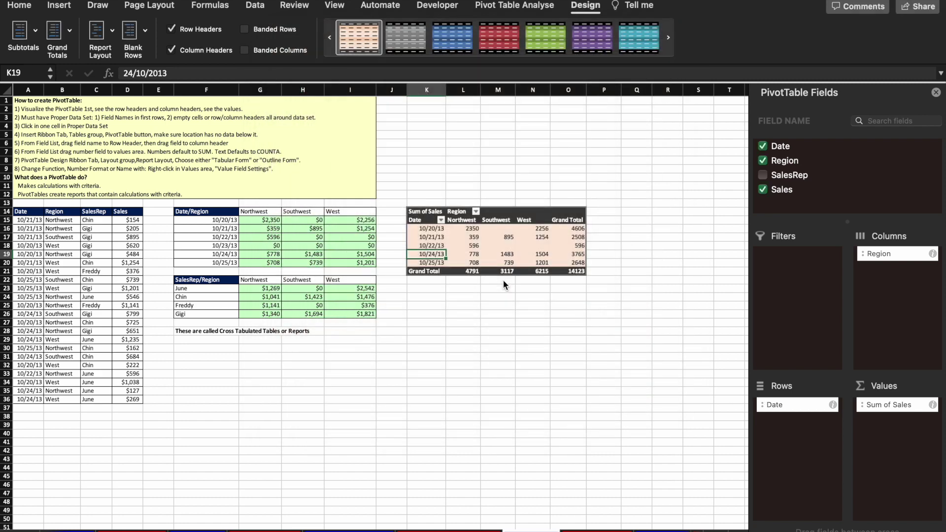
click(800, 407)
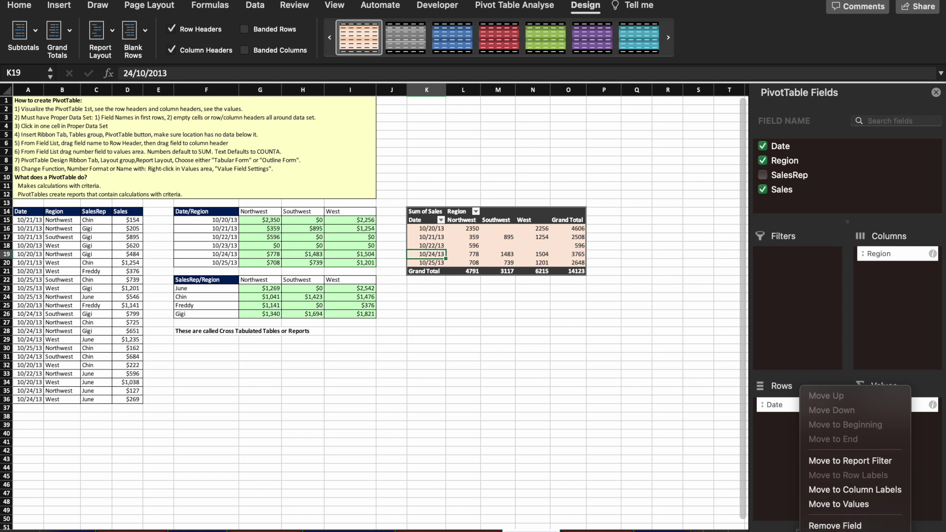
Show the PivotTable's Sum of Sales values as % of Column Total.
right_click(480, 248)
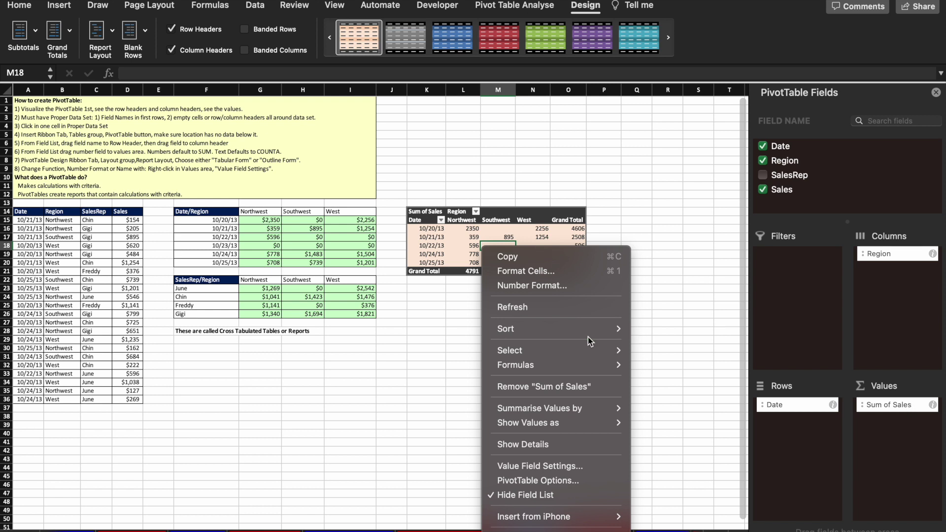
mouse_move(553, 403)
mouse_move(583, 422)
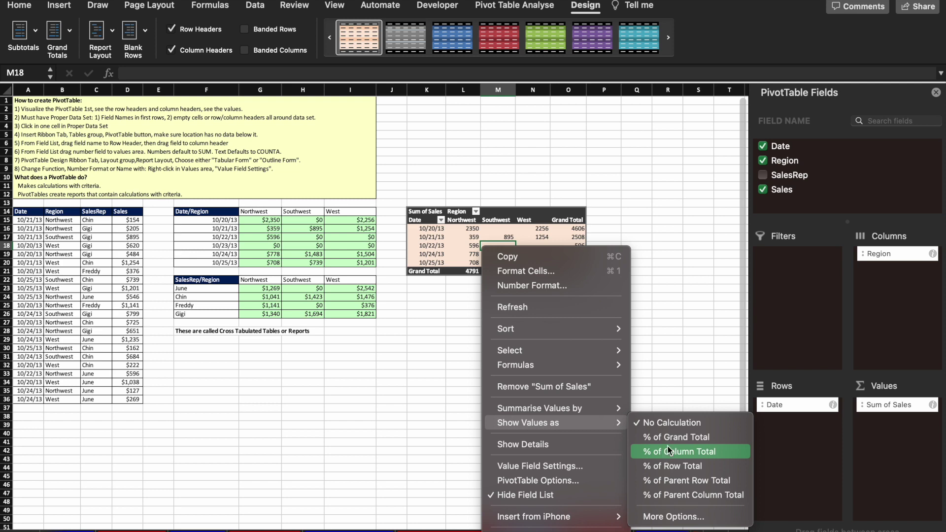
click(681, 451)
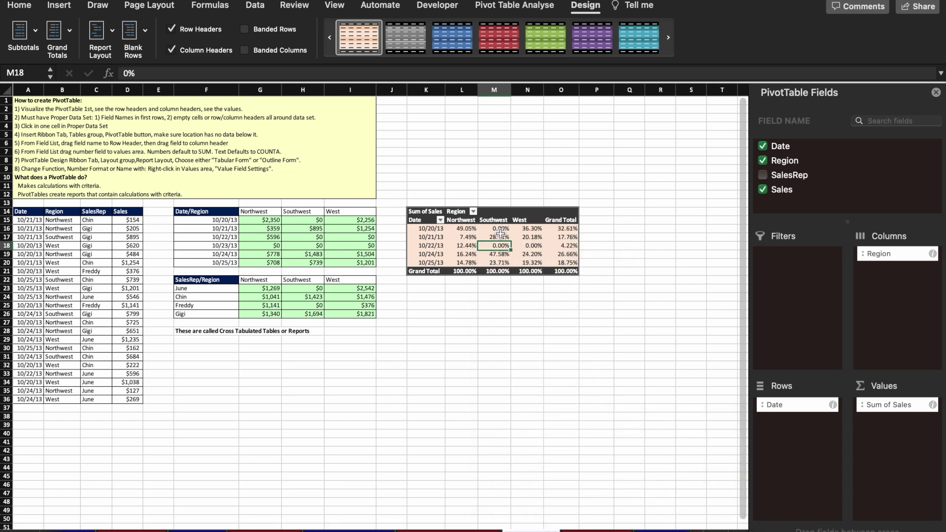
Change the Sum of Sales display calculation to % of Grand Total.
right_click(501, 235)
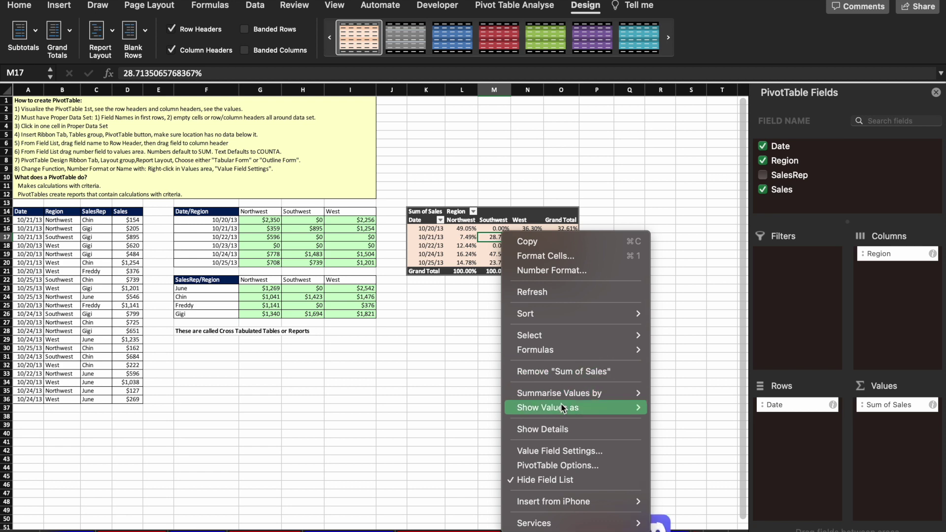
mouse_move(563, 408)
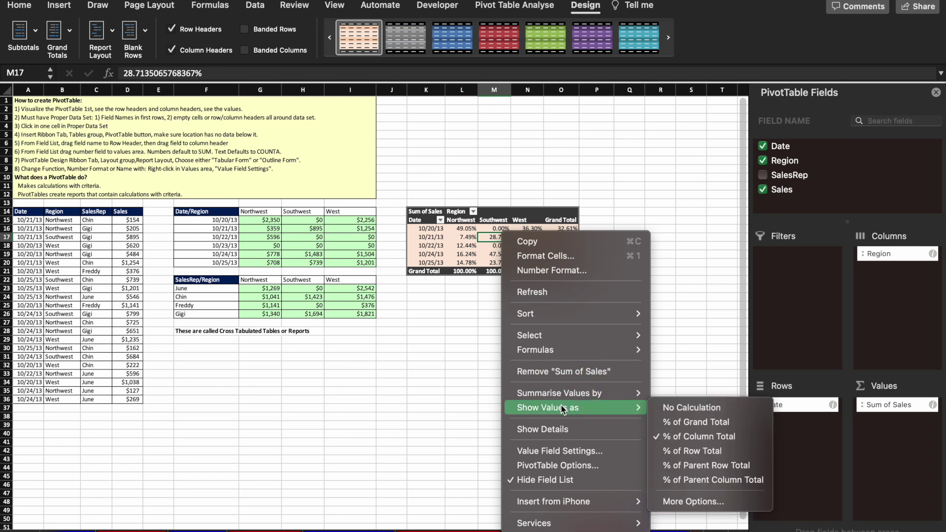
click(714, 423)
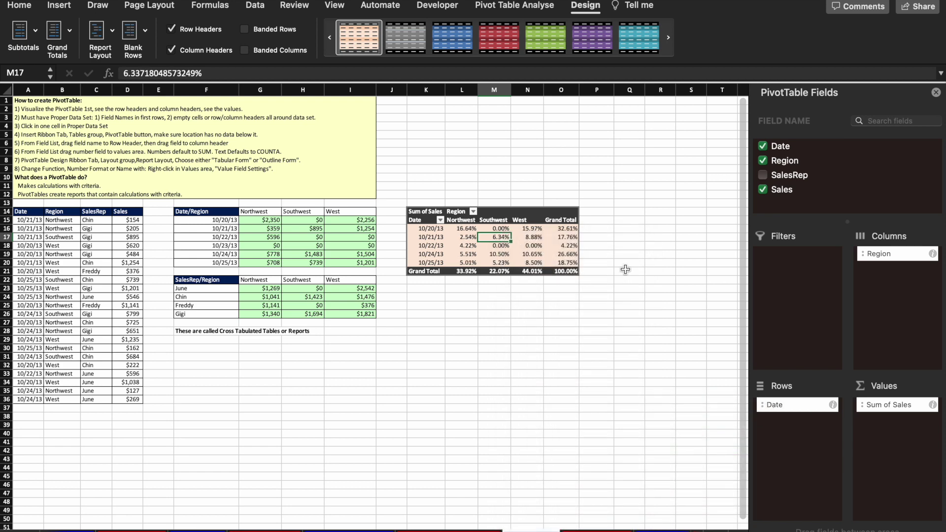
Change the PivotTable's Sum of Sales display calculation to % of Parent Column Total.
right_click(524, 256)
mouse_move(617, 432)
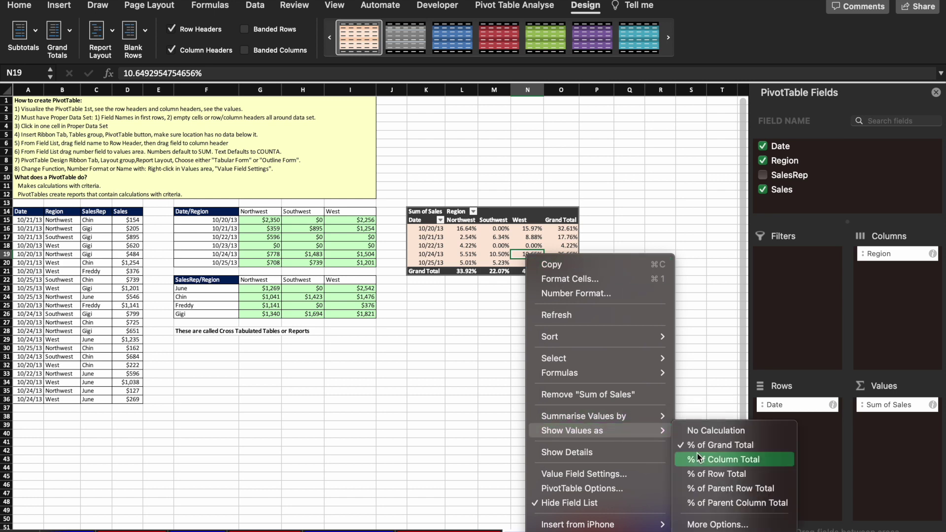
click(720, 501)
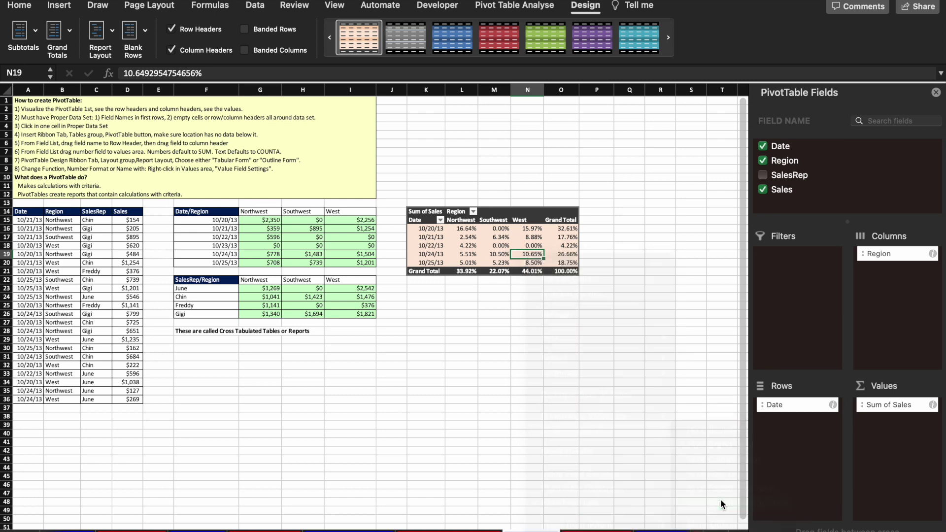
Set the Sum of Sales values back to No Calculation so the PivotTable shows plain sums.
right_click(528, 246)
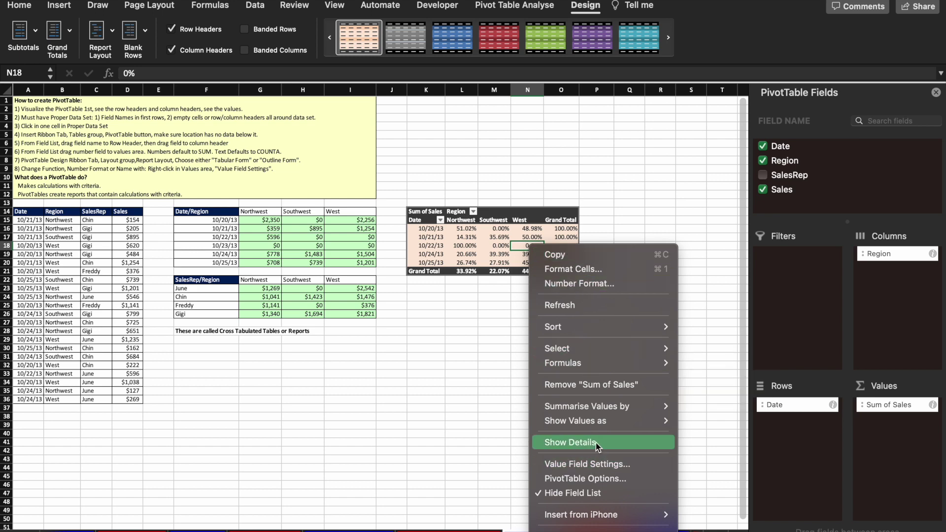
mouse_move(641, 421)
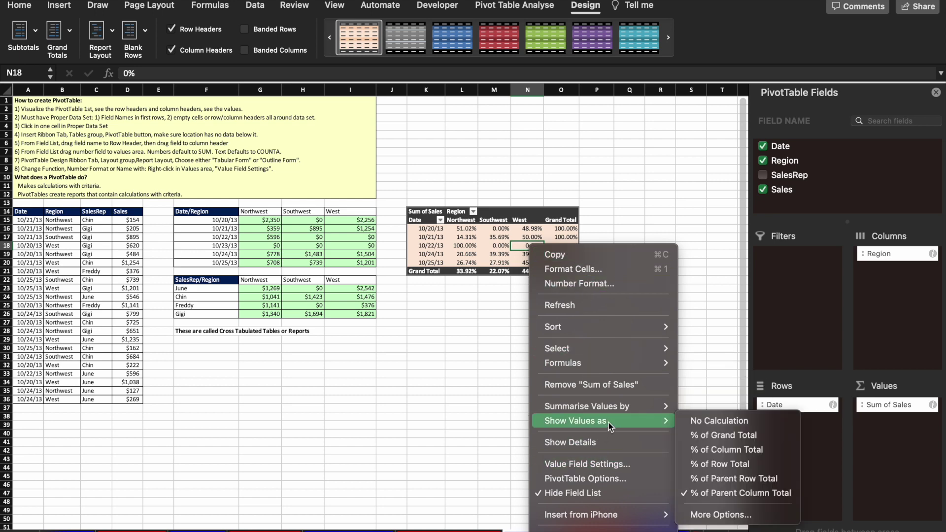
click(720, 421)
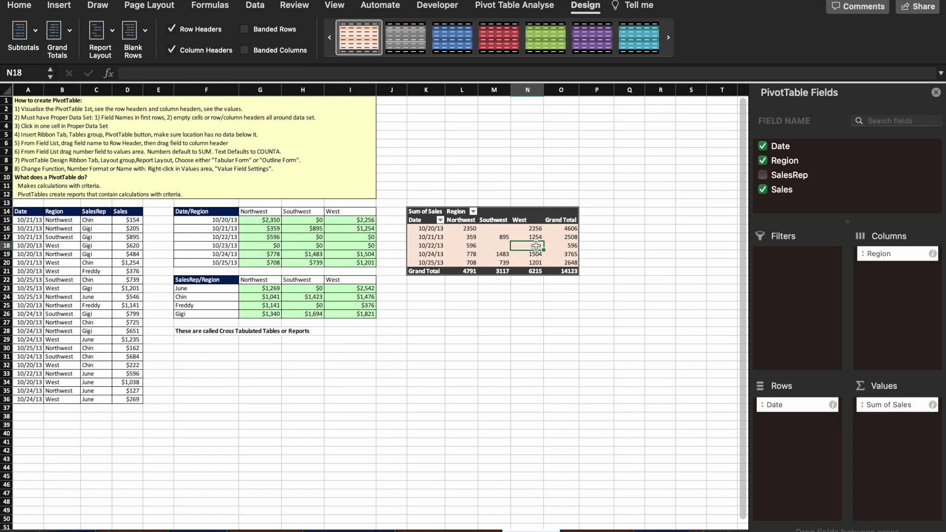
Open the Value Field Settings for Sum of Sales, review the available summary functions and close them without changes.
right_click(537, 245)
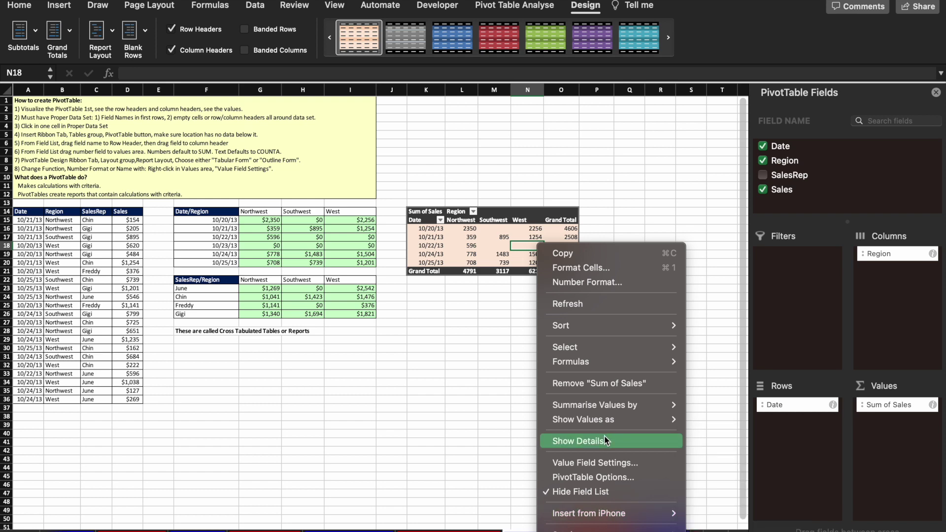
click(599, 463)
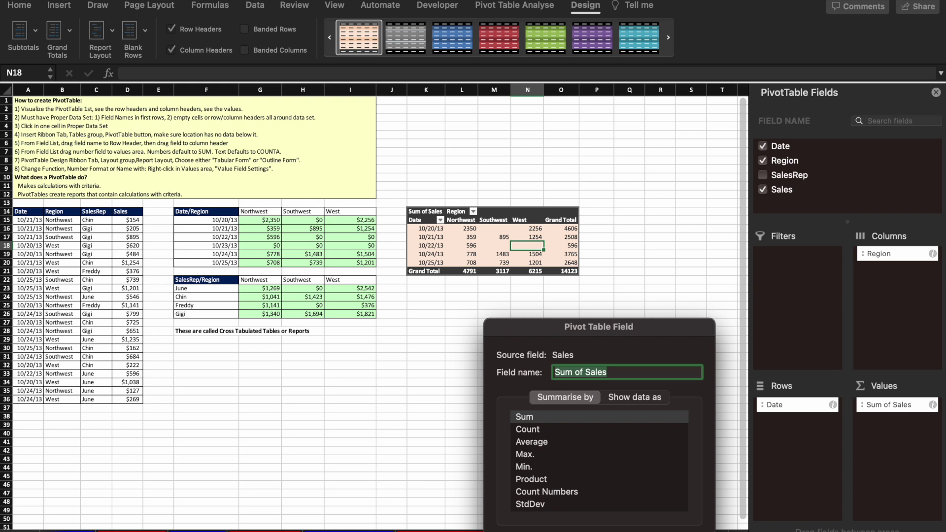
key(Escape)
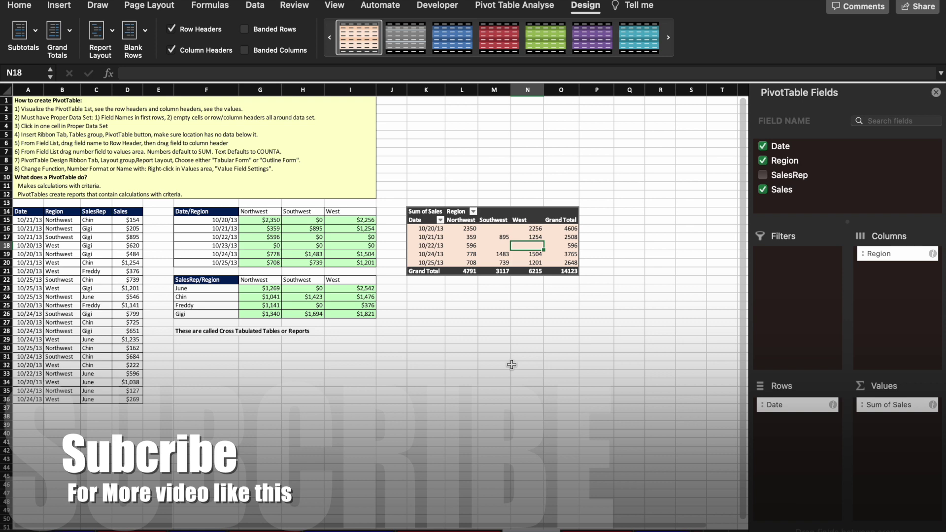
click(255, 6)
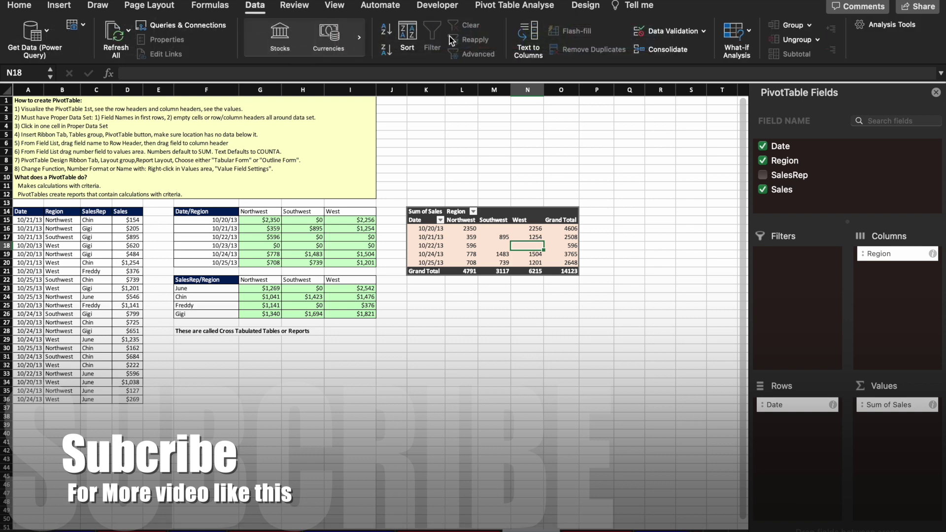